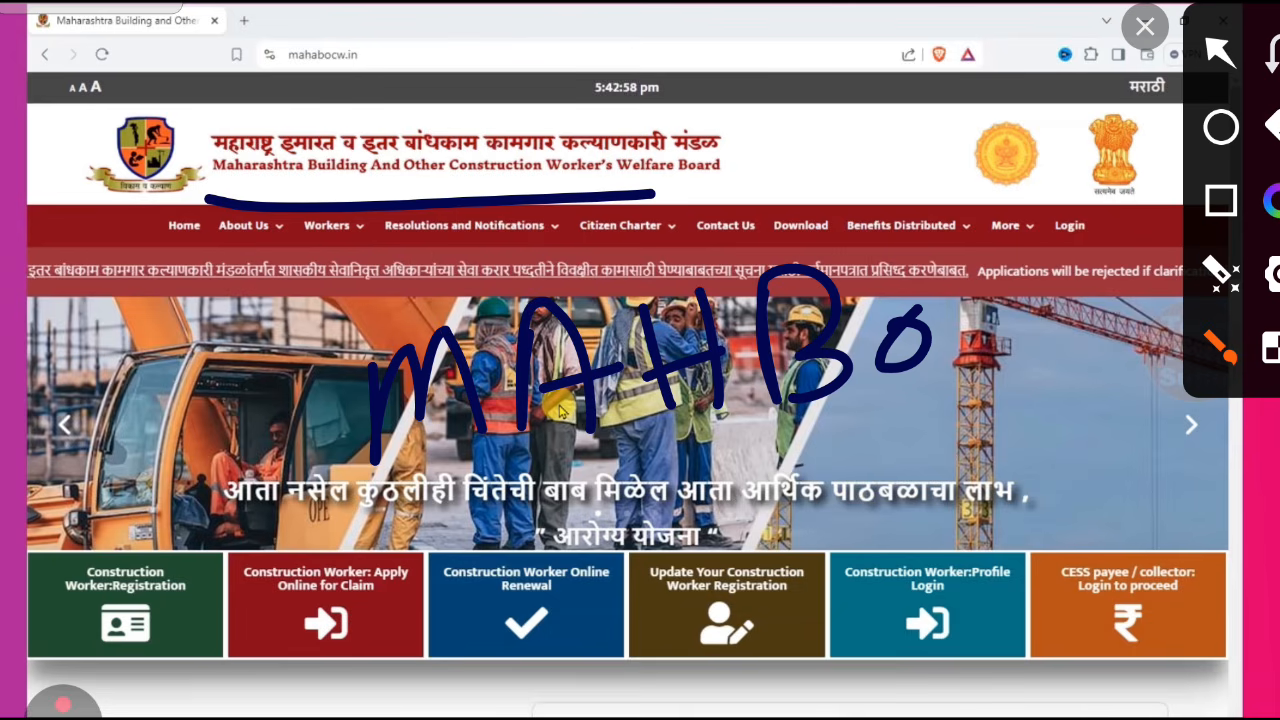
- Continue the handwritten MAHABO lettering across the home page banner and underline it
mouse_move(1045, 300)
left_mouse_down()
mouse_move(1122, 378)
mouse_move(332, 470)
left_mouse_up()
left_click_drag(432, 505, 1108, 440)
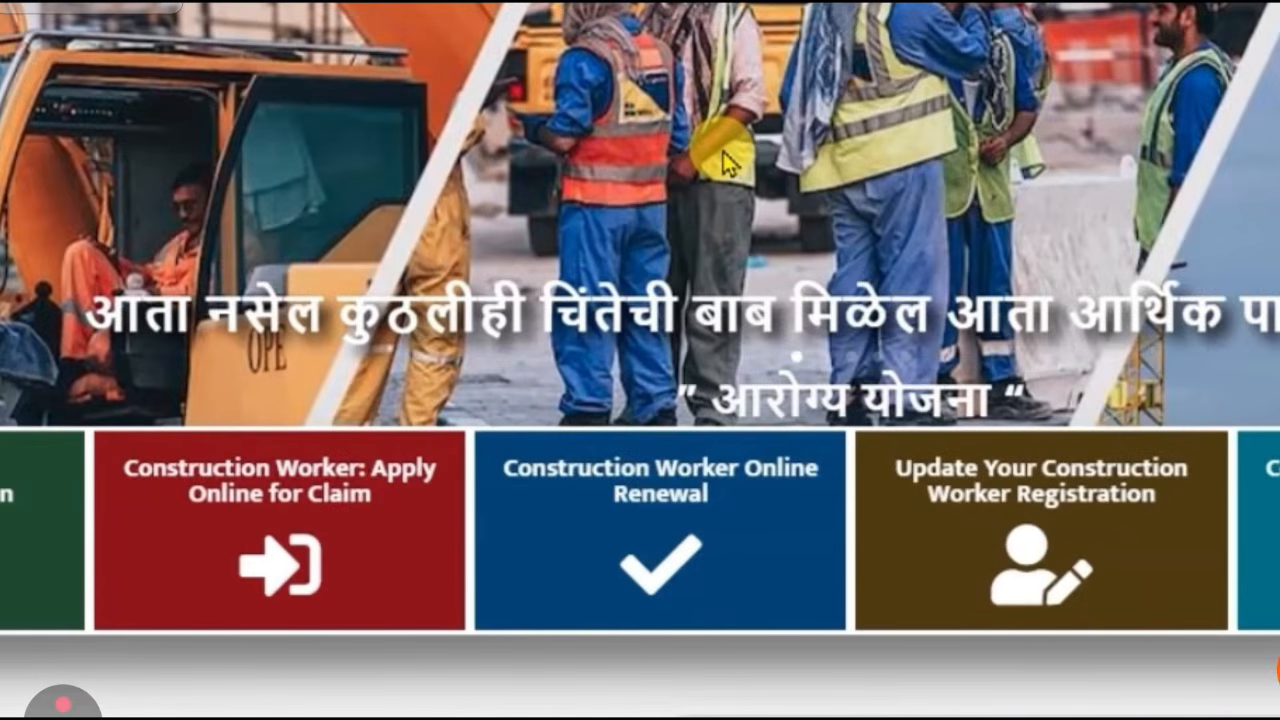
- Circle the "Construction Worker: Apply Online for Claim" tile repeatedly and mark it with two ticks, then close the annotation
left_click(1275, 674)
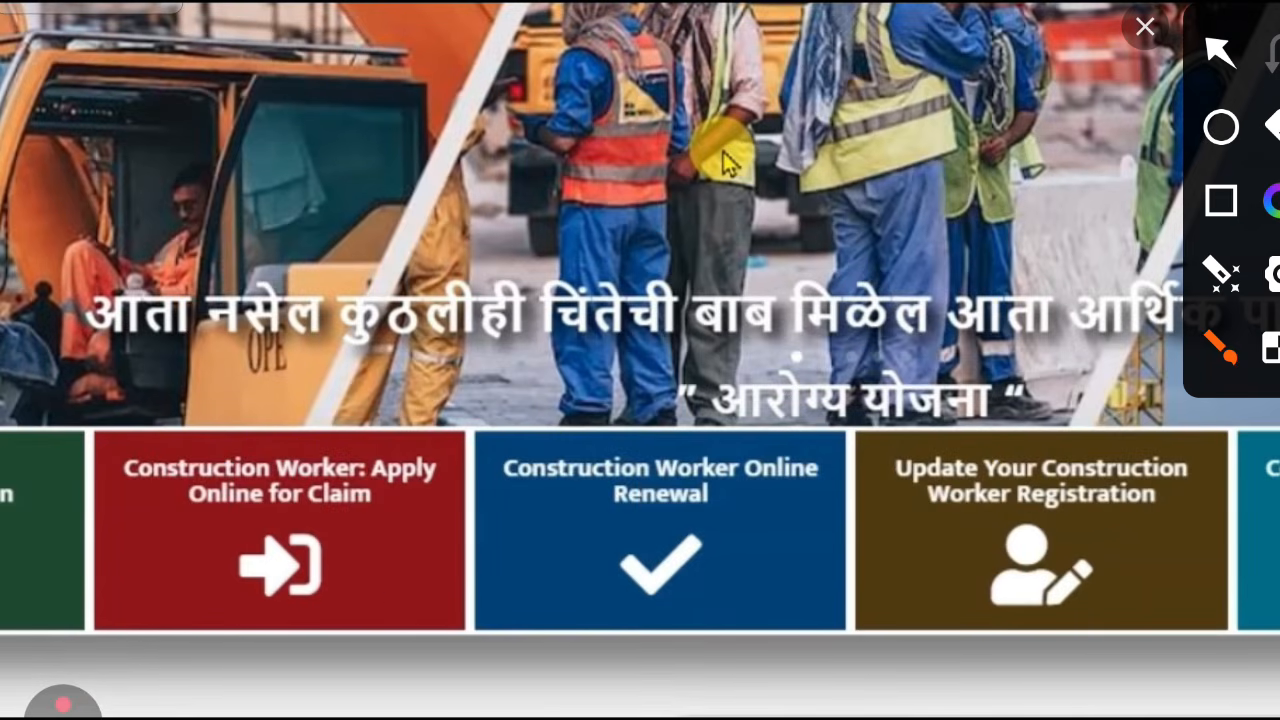
mouse_move(380, 598)
left_mouse_down()
mouse_move(520, 527)
mouse_move(106, 702)
left_mouse_up()
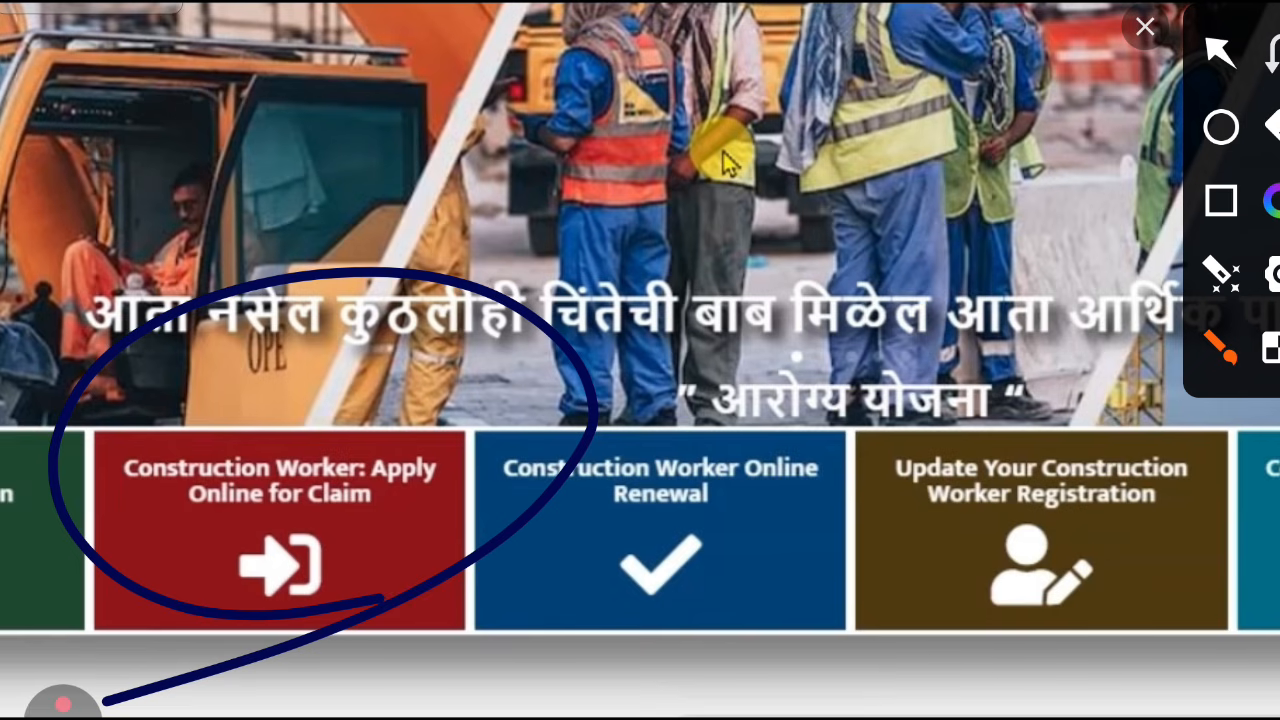
left_click_drag(252, 340, 480, 265)
mouse_move(430, 325)
left_mouse_down()
mouse_move(425, 386)
mouse_move(712, 218)
left_mouse_up()
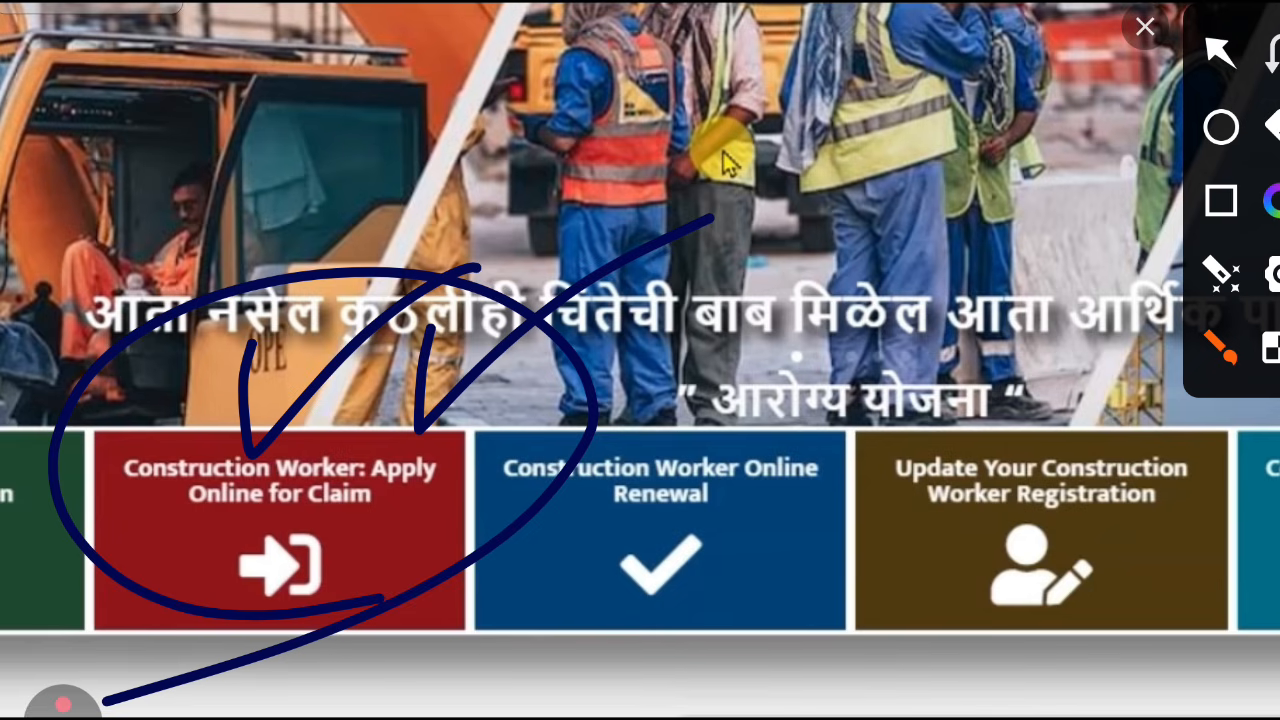
mouse_move(244, 377)
left_mouse_down()
mouse_move(220, 665)
mouse_move(118, 476)
left_mouse_up()
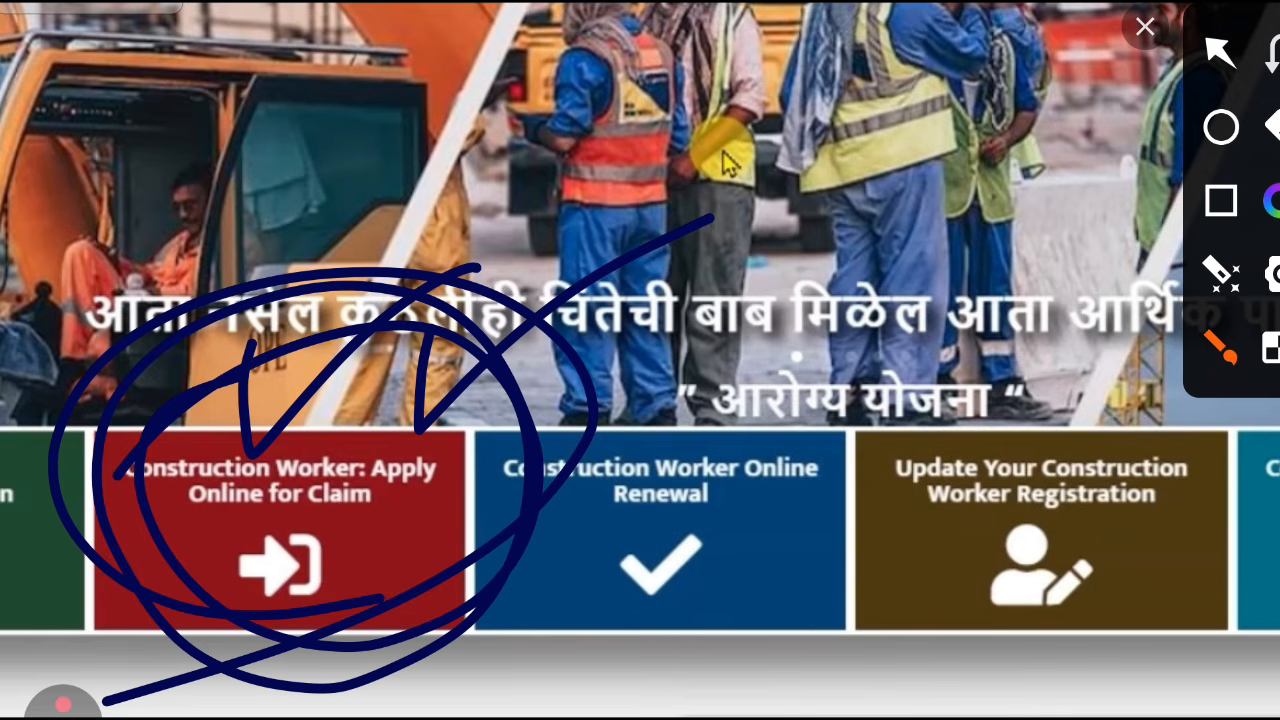
left_click(1145, 26)
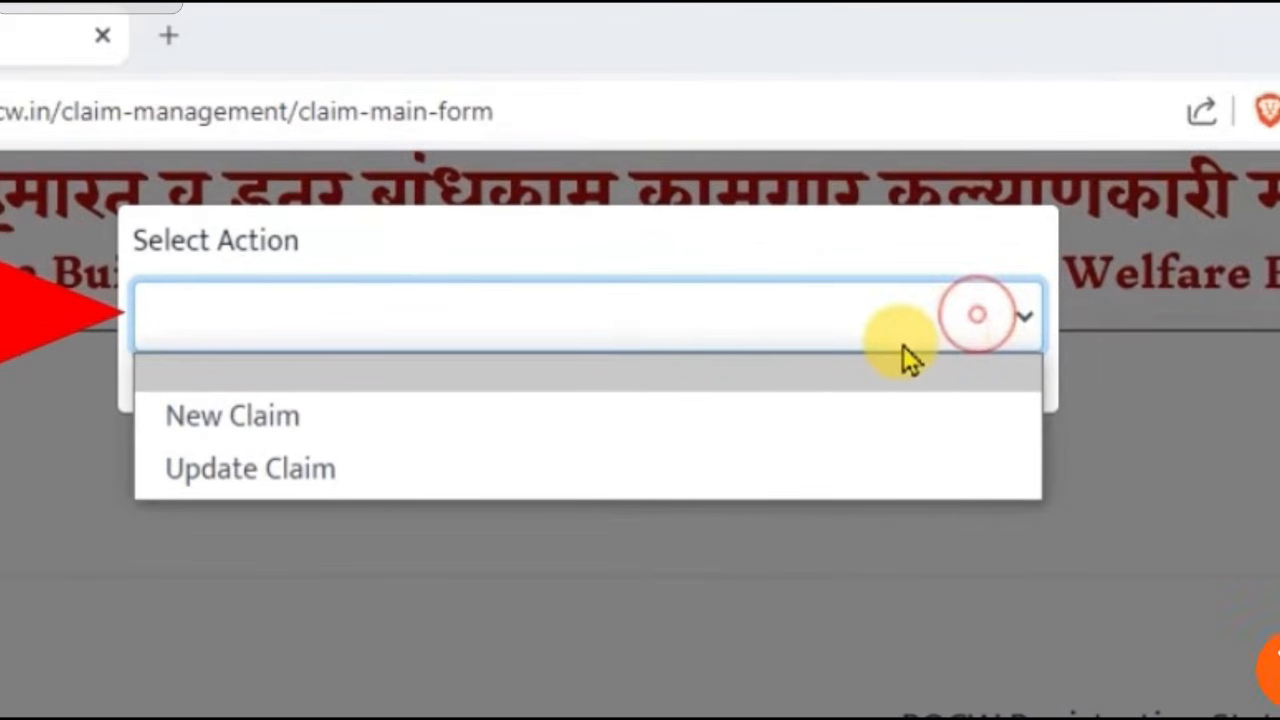
- Draw a tick beside the Select Action heading and circle the New Claim and Update Claim options
left_click_drag(330, 183, 612, 77)
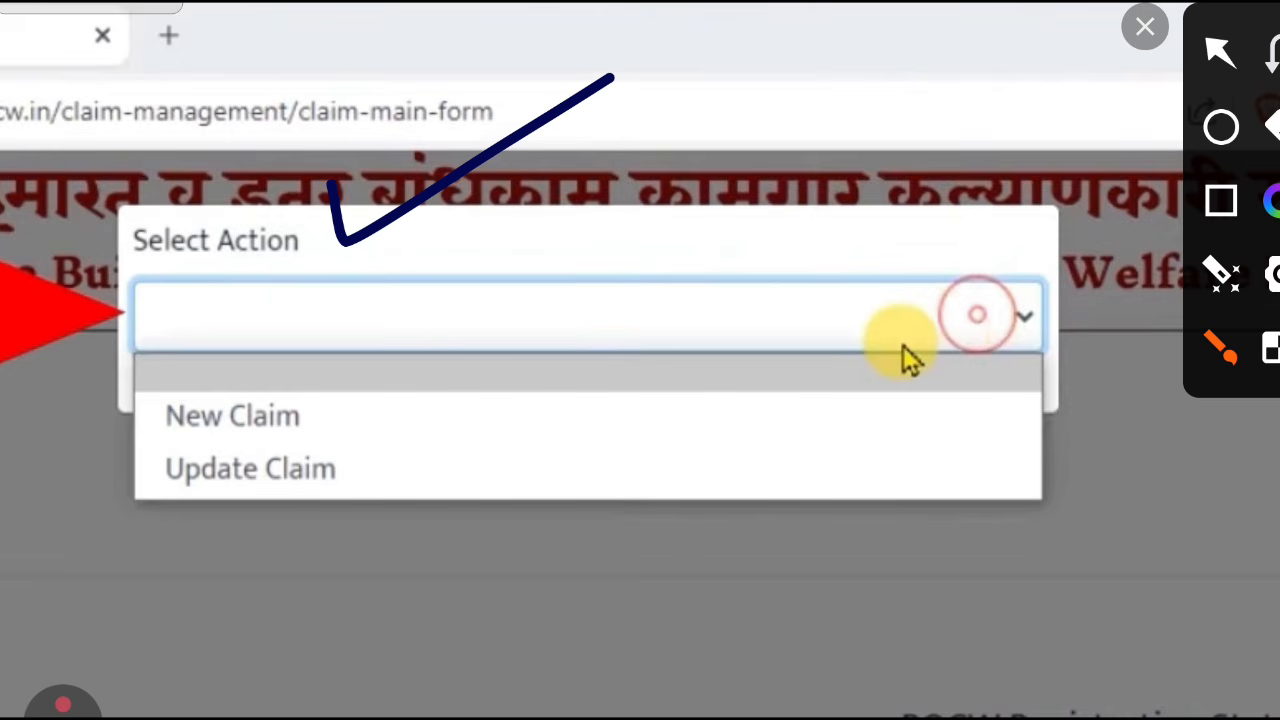
left_click_drag(245, 323, 78, 350)
mouse_move(290, 428)
left_mouse_down()
mouse_move(72, 487)
mouse_move(10, 518)
left_mouse_up()
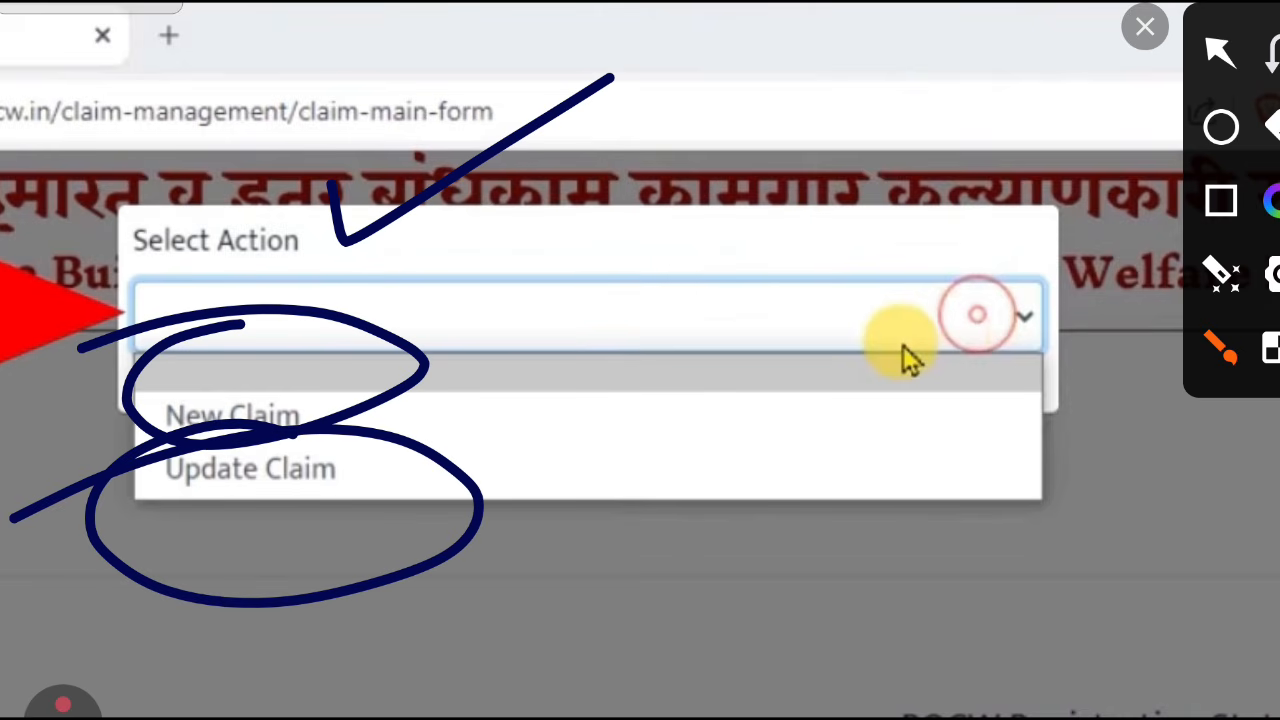
- Handwrite "form" over the Select Action dialog, beside the claim options, and underline it
left_click_drag(676, 448, 745, 295)
left_click_drag(620, 430, 700, 390)
left_click_drag(745, 360, 850, 326)
mouse_move(895, 368)
left_mouse_down()
mouse_move(902, 330)
mouse_move(1015, 345)
left_mouse_up()
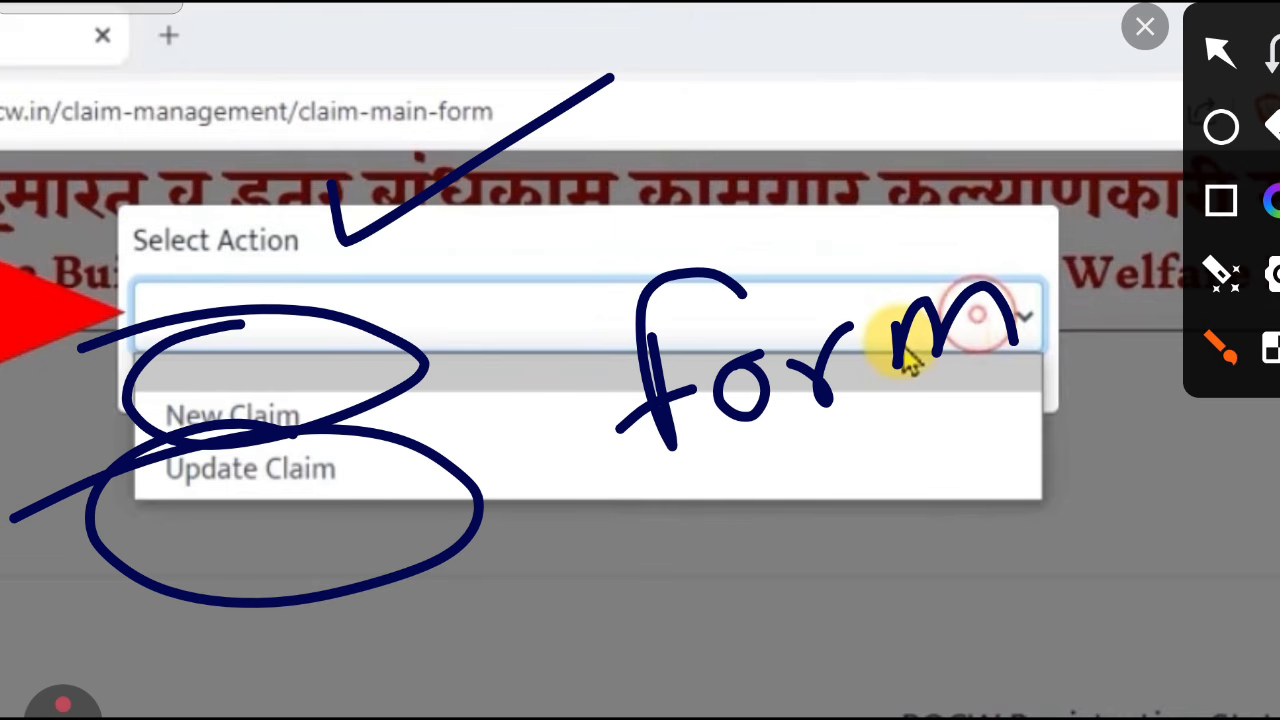
left_click_drag(578, 482, 1133, 400)
- Handwrite "Reject" beneath the word "form", underline it twice, and close the annotation
left_click_drag(610, 540, 625, 628)
mouse_move(612, 545)
left_mouse_down()
mouse_move(645, 578)
mouse_move(697, 590)
left_mouse_up()
left_click_drag(725, 552, 785, 585)
left_click_drag(838, 490, 810, 615)
left_click_drag(788, 442, 797, 462)
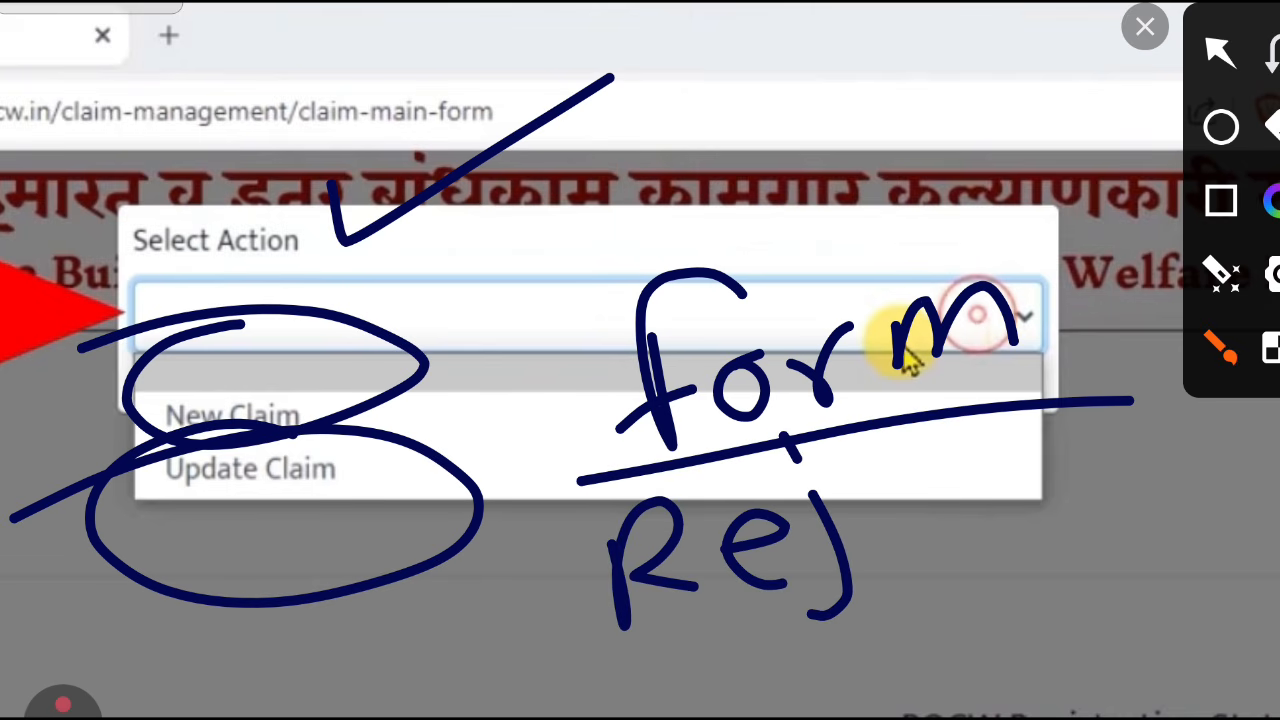
left_click_drag(878, 522, 935, 540)
left_click_drag(985, 468, 982, 542)
left_click_drag(1025, 425, 1045, 535)
left_click_drag(975, 505, 1100, 490)
left_click_drag(565, 652, 1115, 565)
left_click_drag(632, 662, 1128, 590)
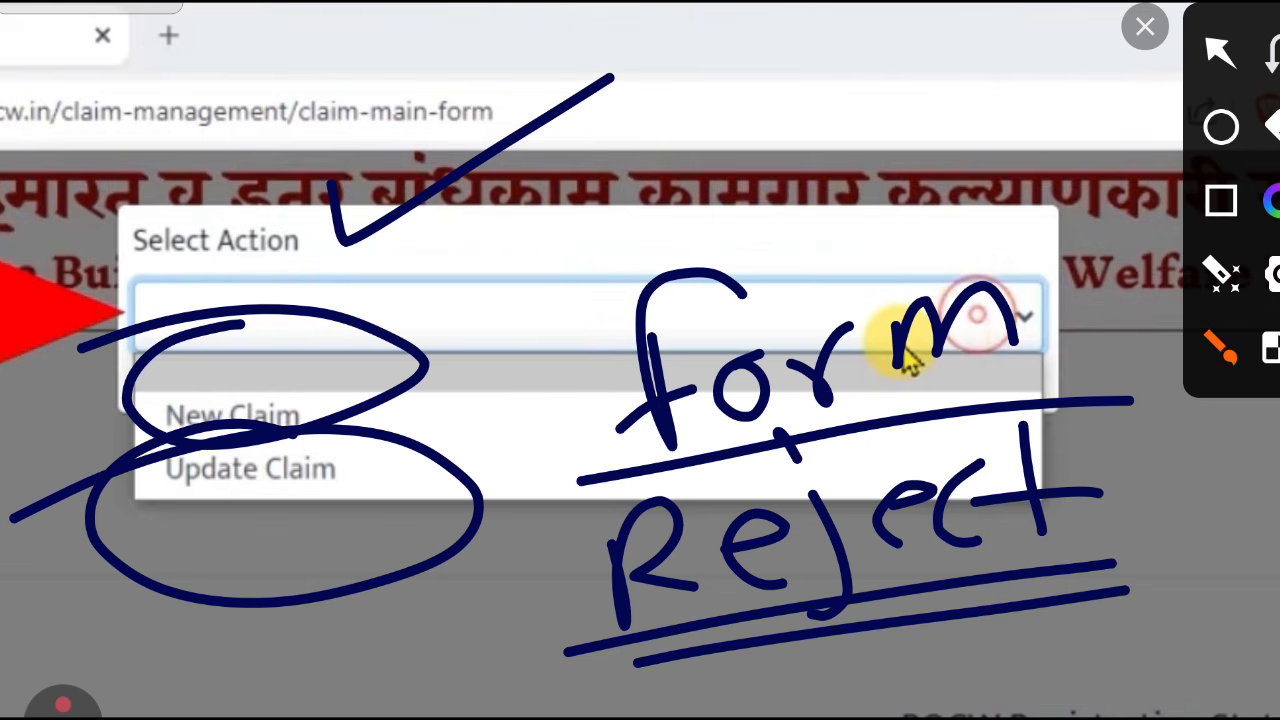
left_click(1145, 27)
- Mark the New Claim and Update Claim options with ticks, then place another tick on the empty Select Action field
left_click(1274, 673)
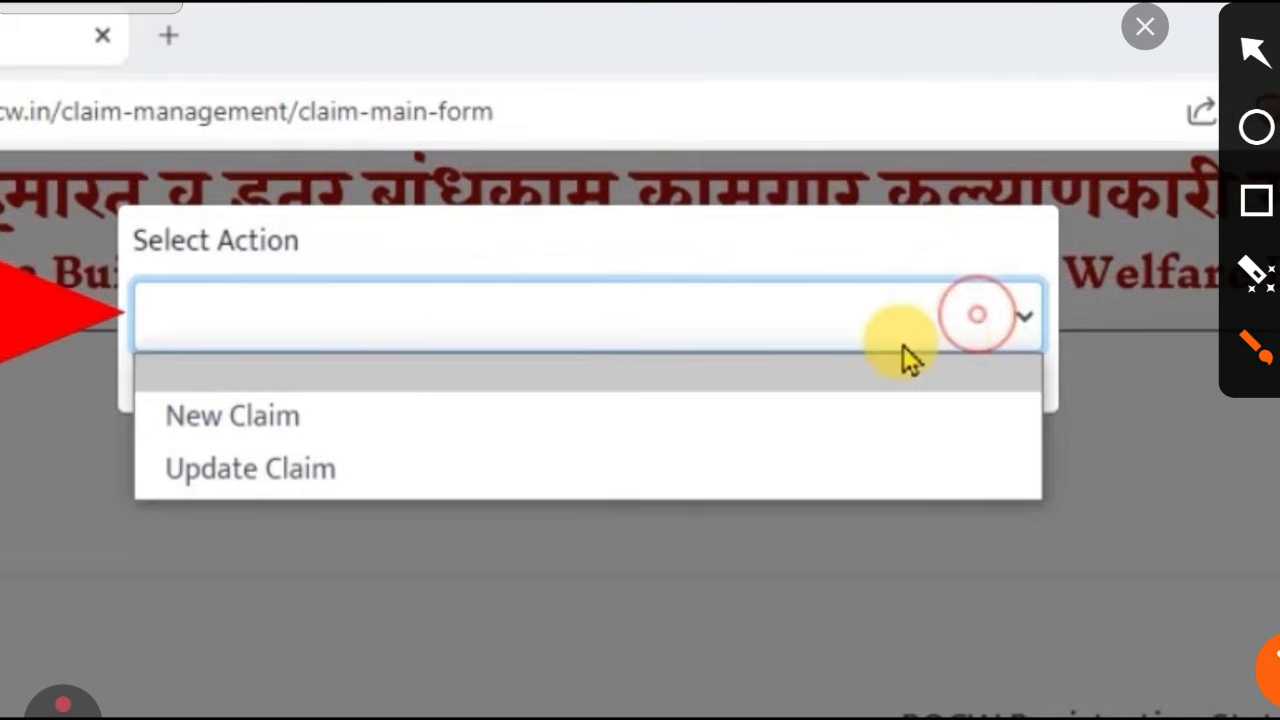
left_click_drag(336, 393, 593, 287)
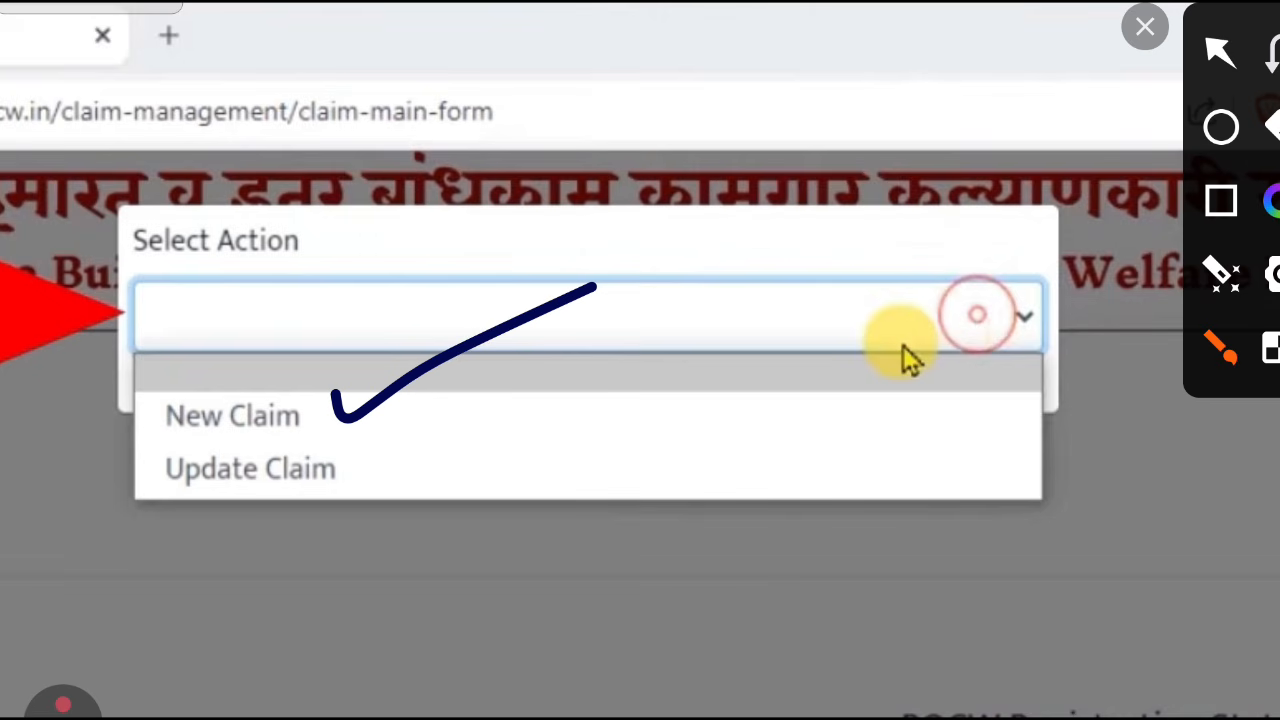
left_click_drag(362, 438, 598, 392)
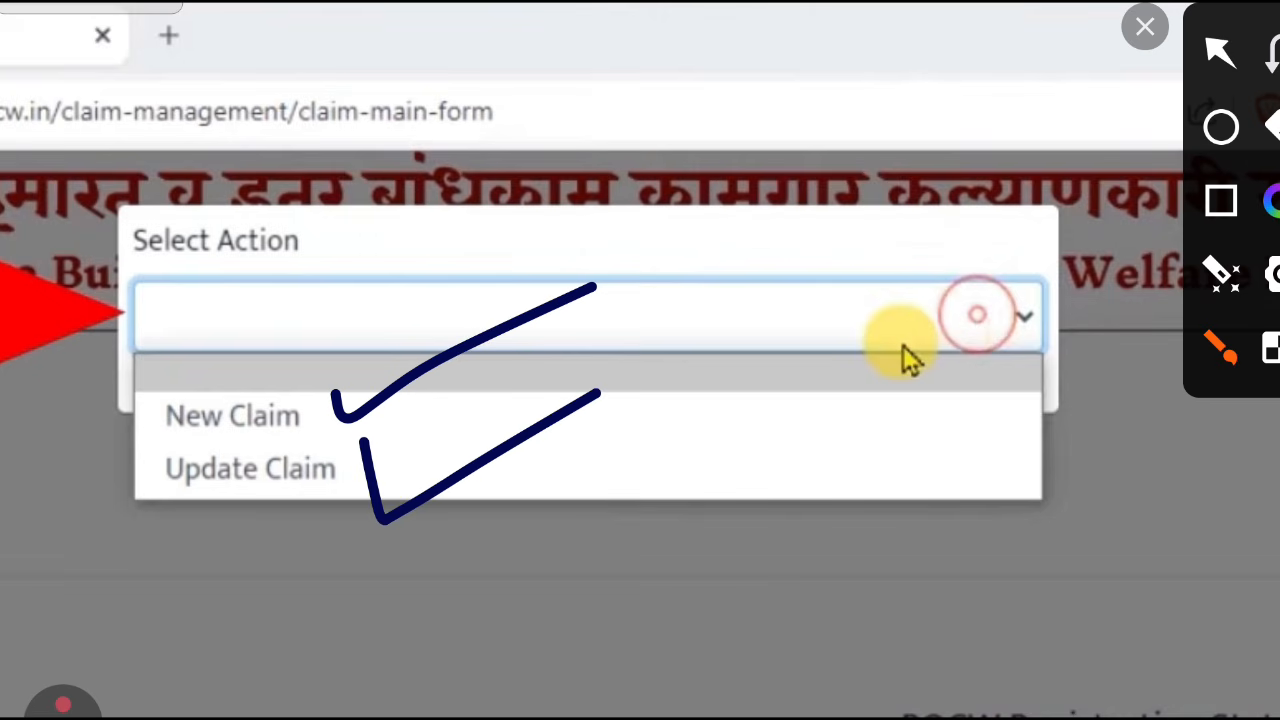
left_click(1145, 27)
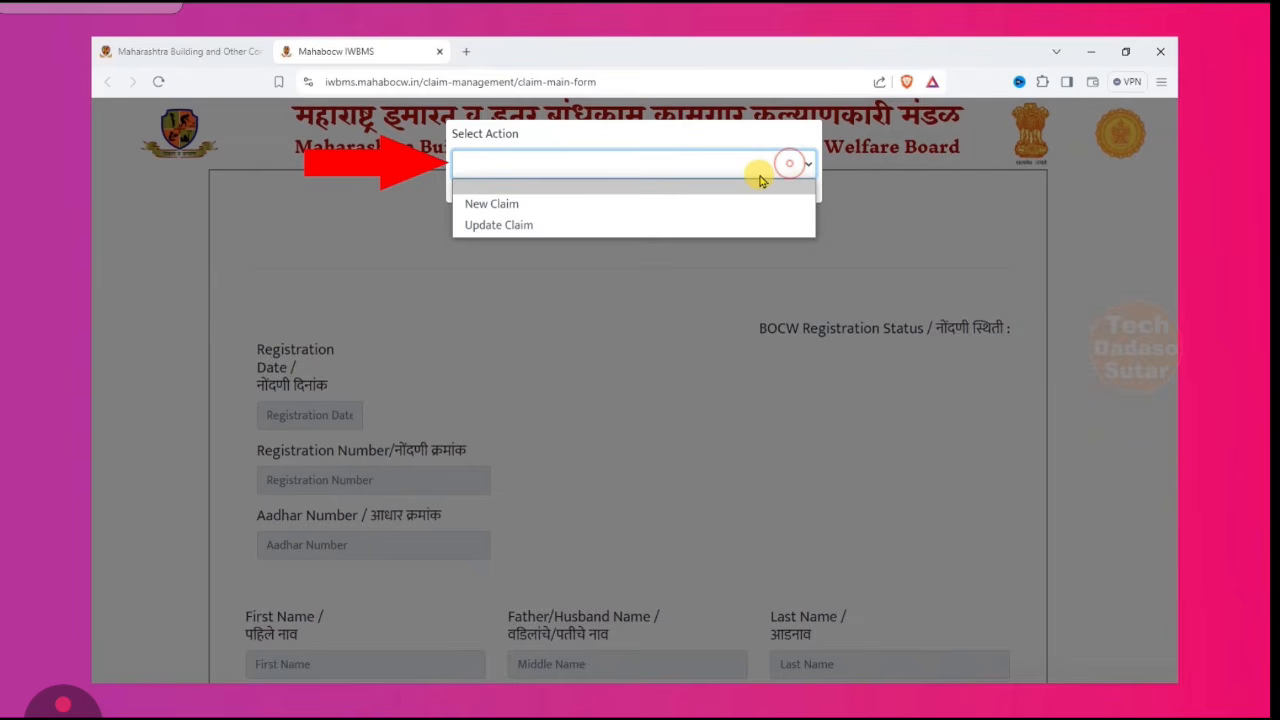
left_click_drag(541, 168, 715, 147)
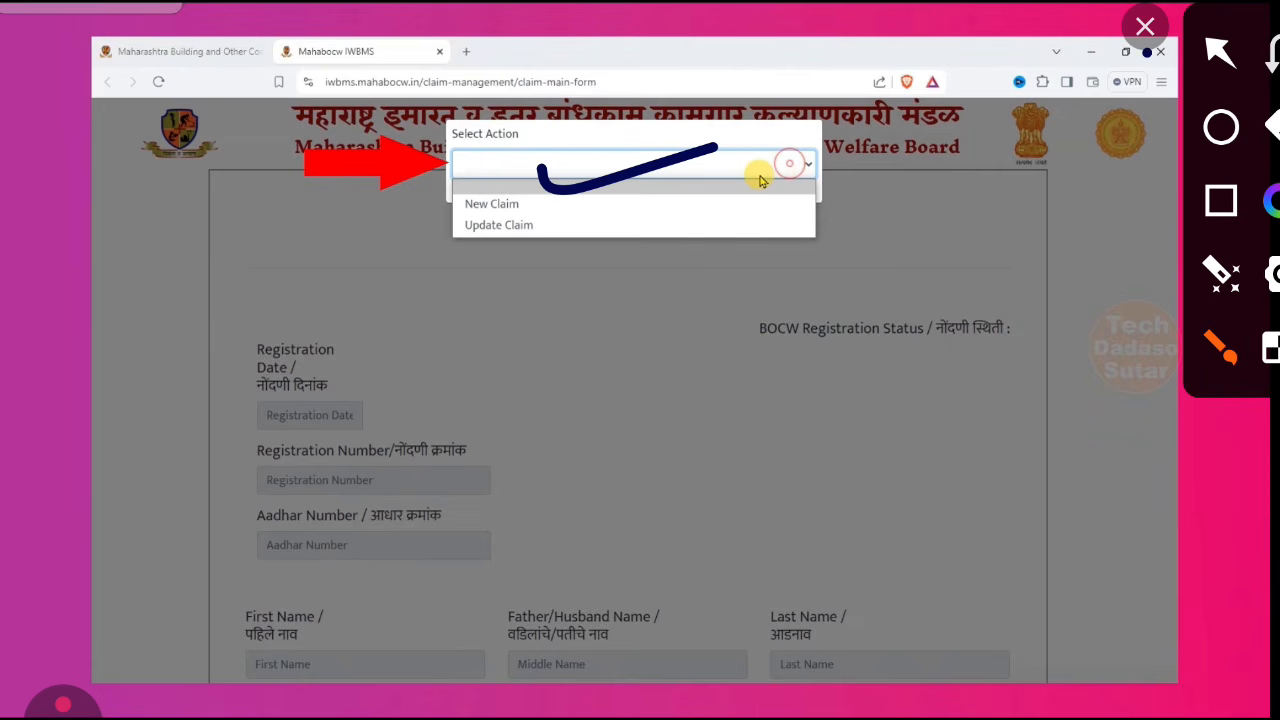
left_click(1145, 27)
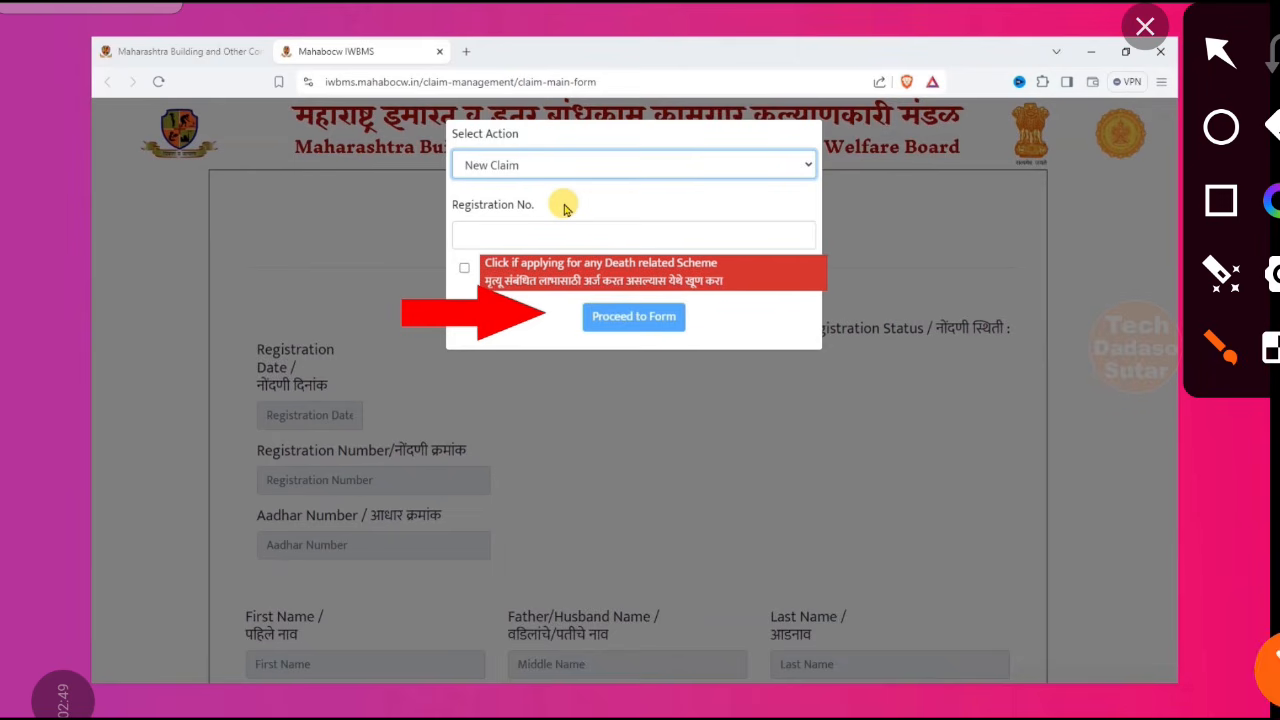
- Handwrite a short note below the New Claim dialog and clear the annotation
left_click_drag(540, 444, 541, 452)
left_click_drag(536, 392, 561, 553)
left_click_drag(541, 400, 560, 485)
left_click_drag(702, 428, 750, 490)
mouse_move(763, 458)
left_mouse_down()
mouse_move(790, 406)
mouse_move(954, 462)
left_mouse_up()
left_click(1145, 27)
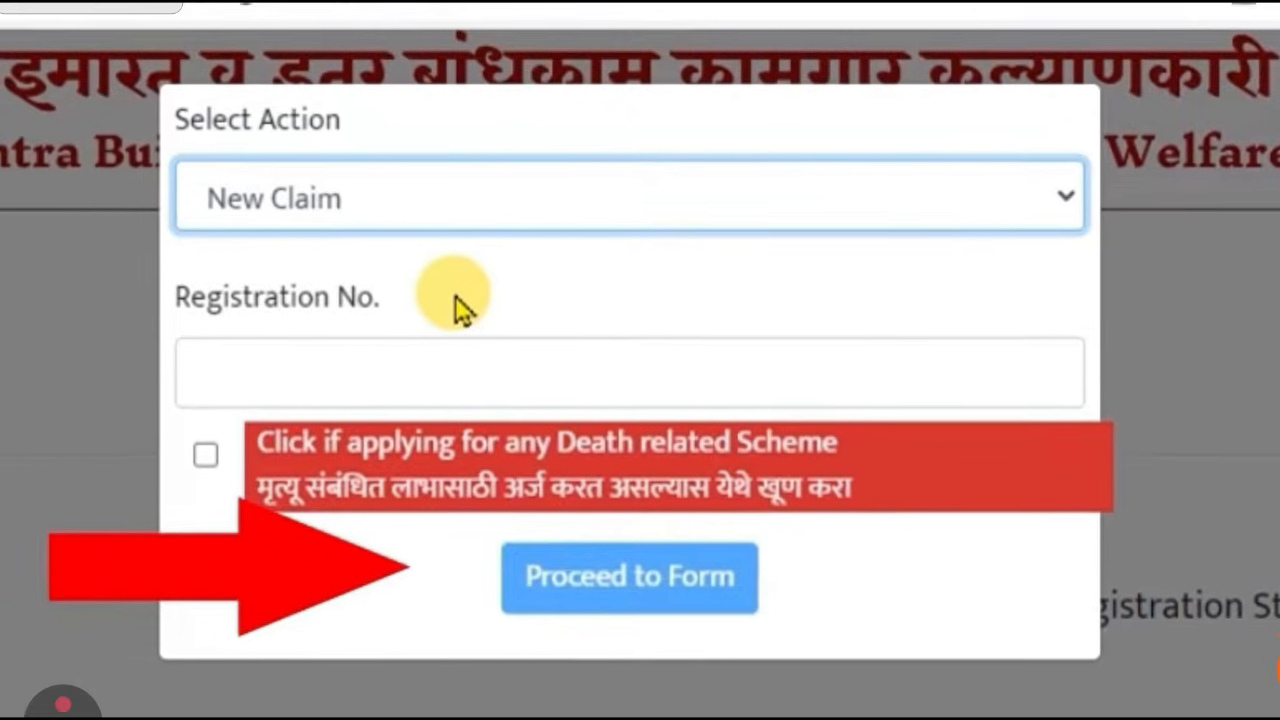
- Draw a tick beside the New Claim selection and a wavy line through the Registration No. field
left_click(1274, 667)
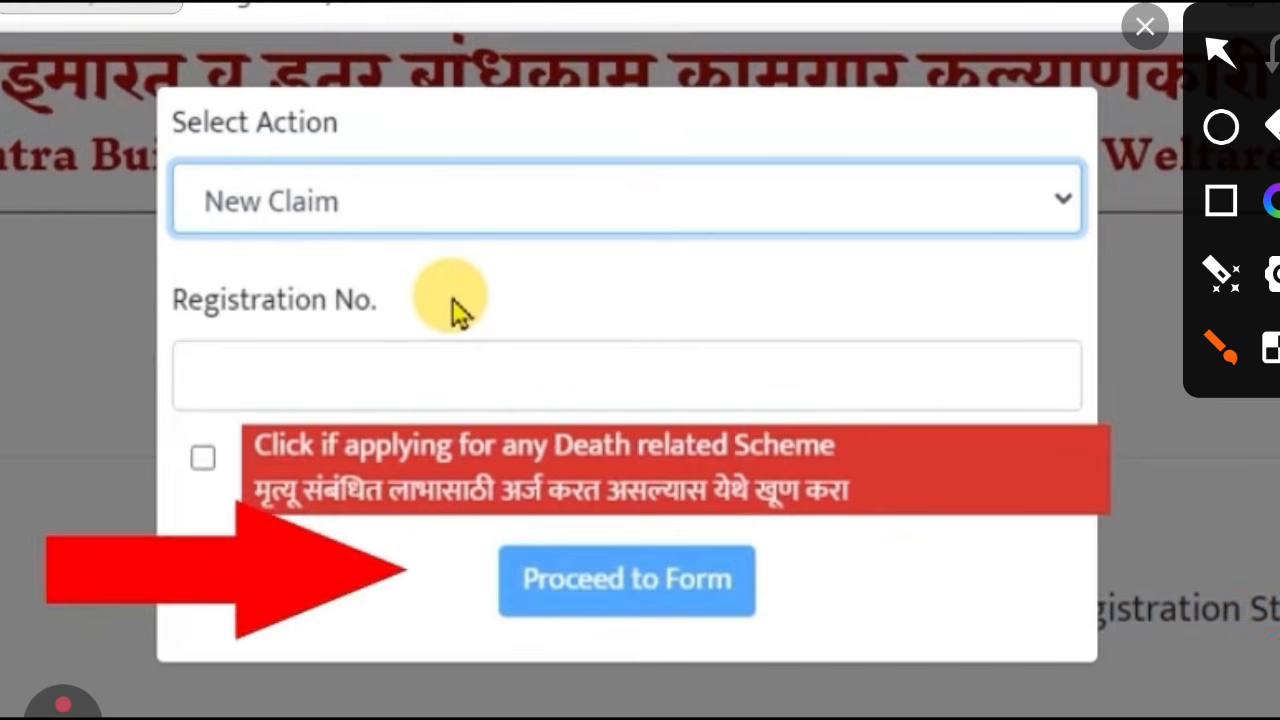
left_click_drag(405, 170, 704, 78)
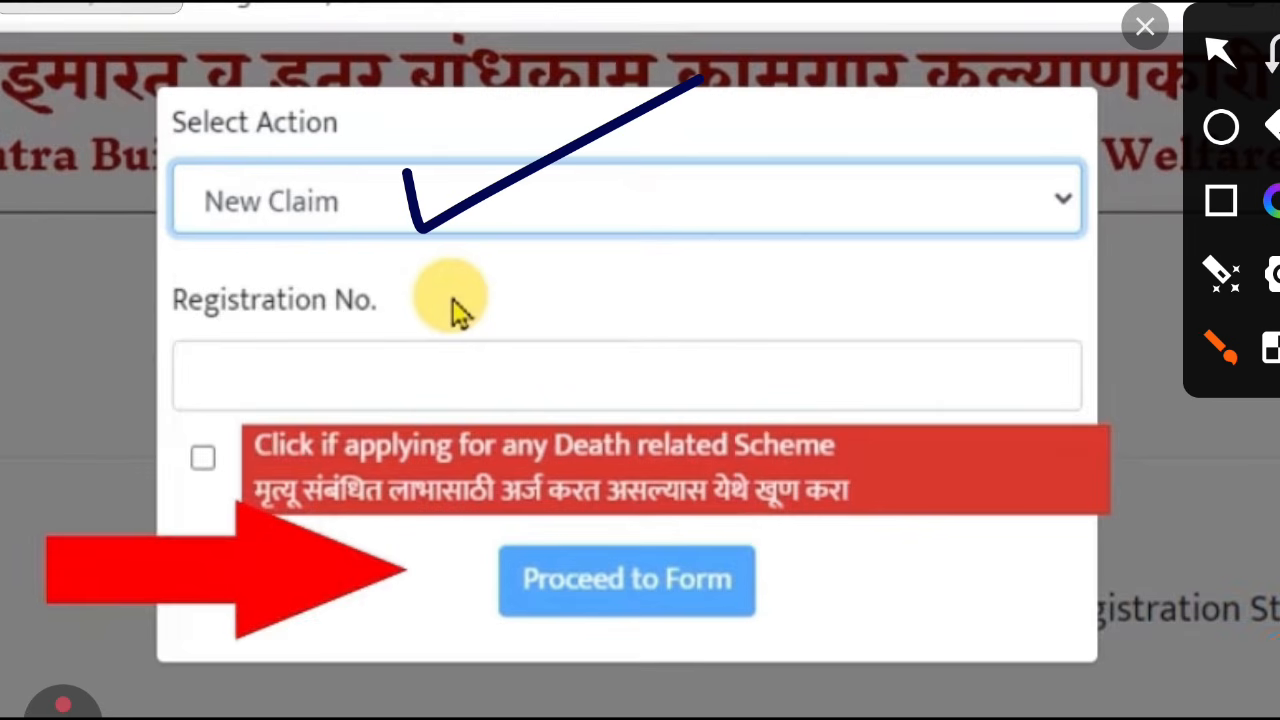
left_click_drag(190, 365, 853, 358)
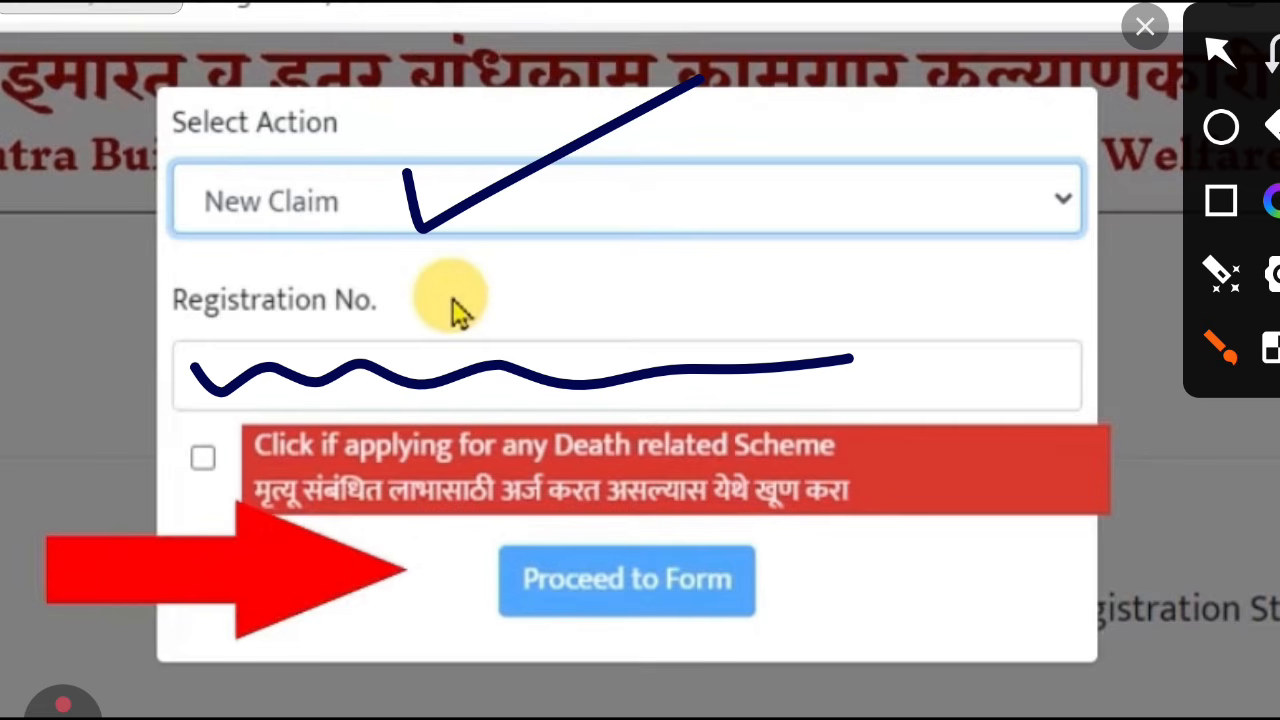
- Handwrite "MH12" above the Registration No. field and add a second wavy line inside the field
mouse_move(602, 281)
left_mouse_down()
mouse_move(632, 292)
mouse_move(700, 370)
left_mouse_up()
left_click_drag(737, 254, 737, 355)
left_click_drag(690, 327, 775, 308)
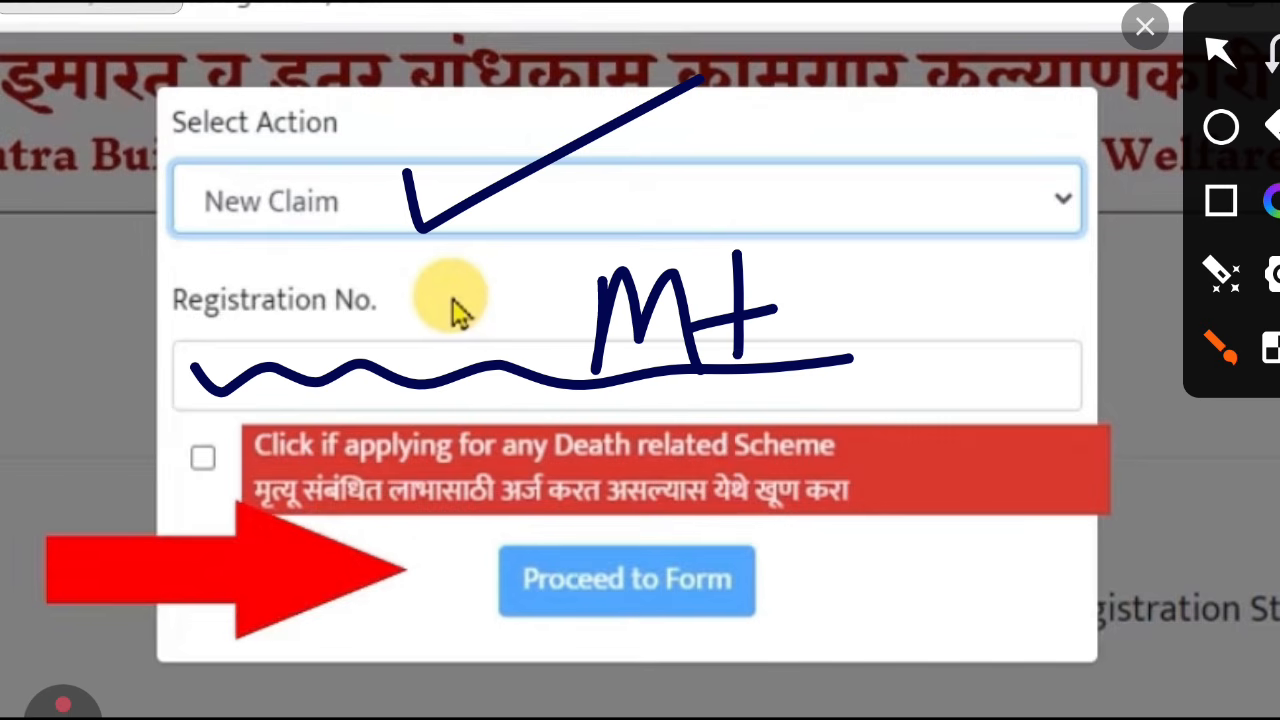
left_click_drag(795, 265, 775, 386)
left_click_drag(838, 258, 858, 380)
mouse_move(905, 292)
left_mouse_down()
mouse_move(960, 262)
mouse_move(1046, 324)
left_mouse_up()
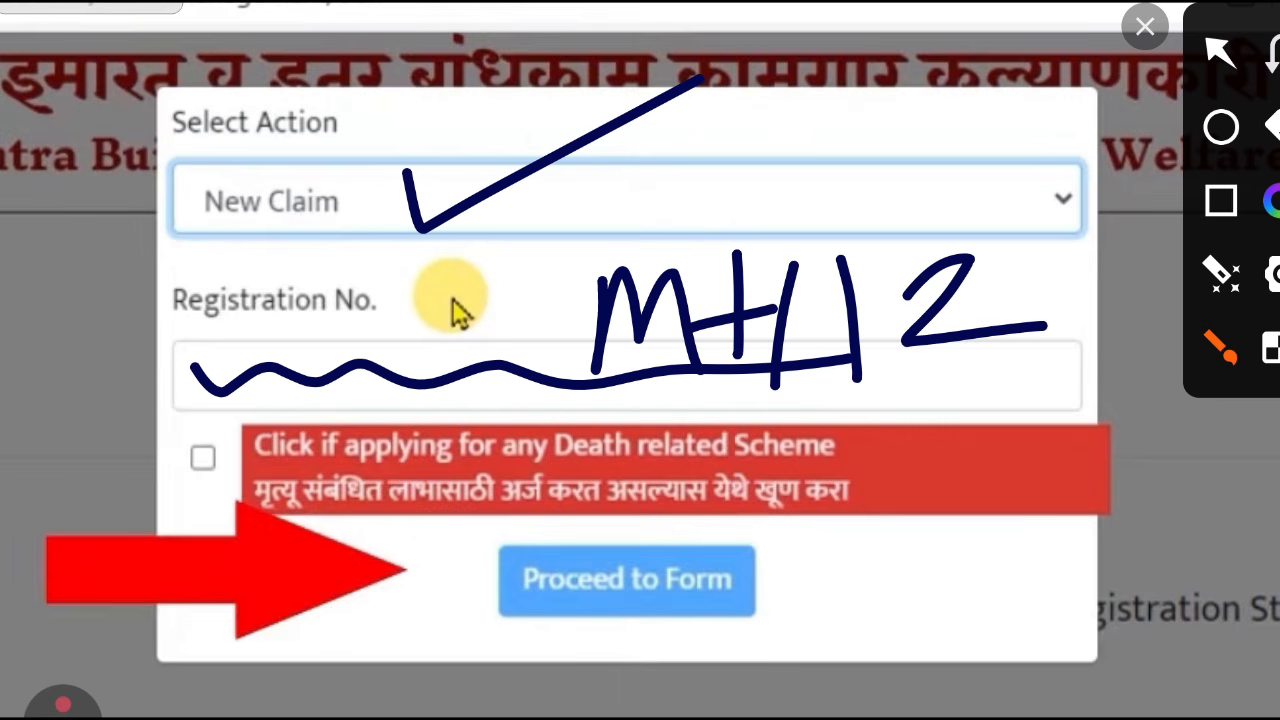
mouse_move(190, 372)
left_mouse_down()
mouse_move(250, 400)
mouse_move(640, 370)
left_mouse_up()
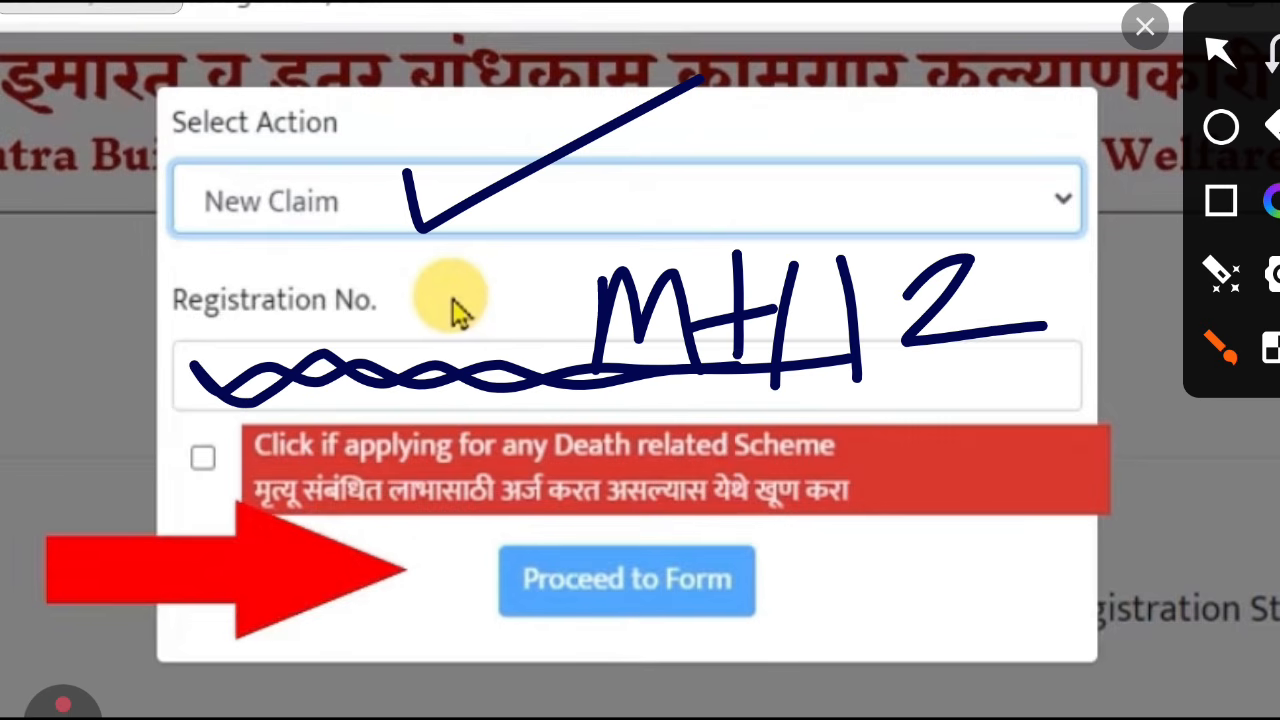
- Draw ticks over the death-related scheme checkbox and circle its whole row
mouse_move(72, 432)
left_mouse_down()
mouse_move(80, 495)
mouse_move(325, 350)
left_mouse_up()
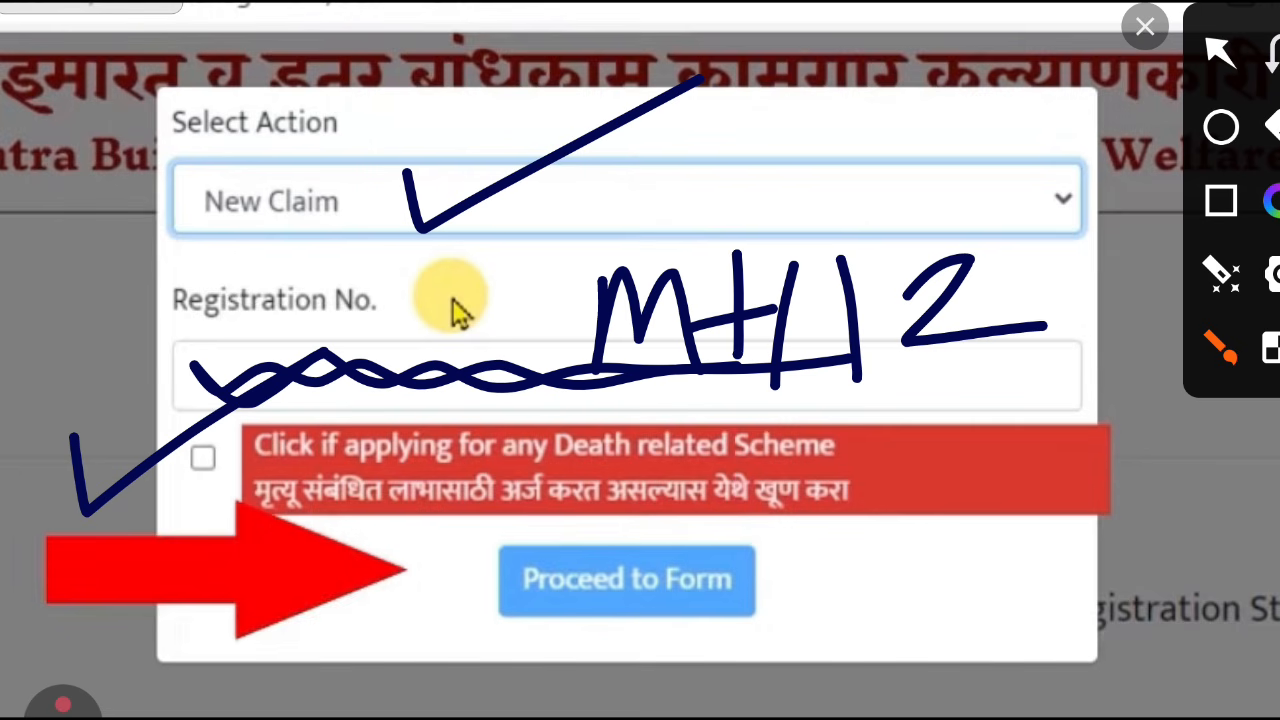
mouse_move(345, 518)
left_mouse_down()
mouse_move(750, 505)
mouse_move(150, 455)
mouse_move(498, 580)
left_mouse_up()
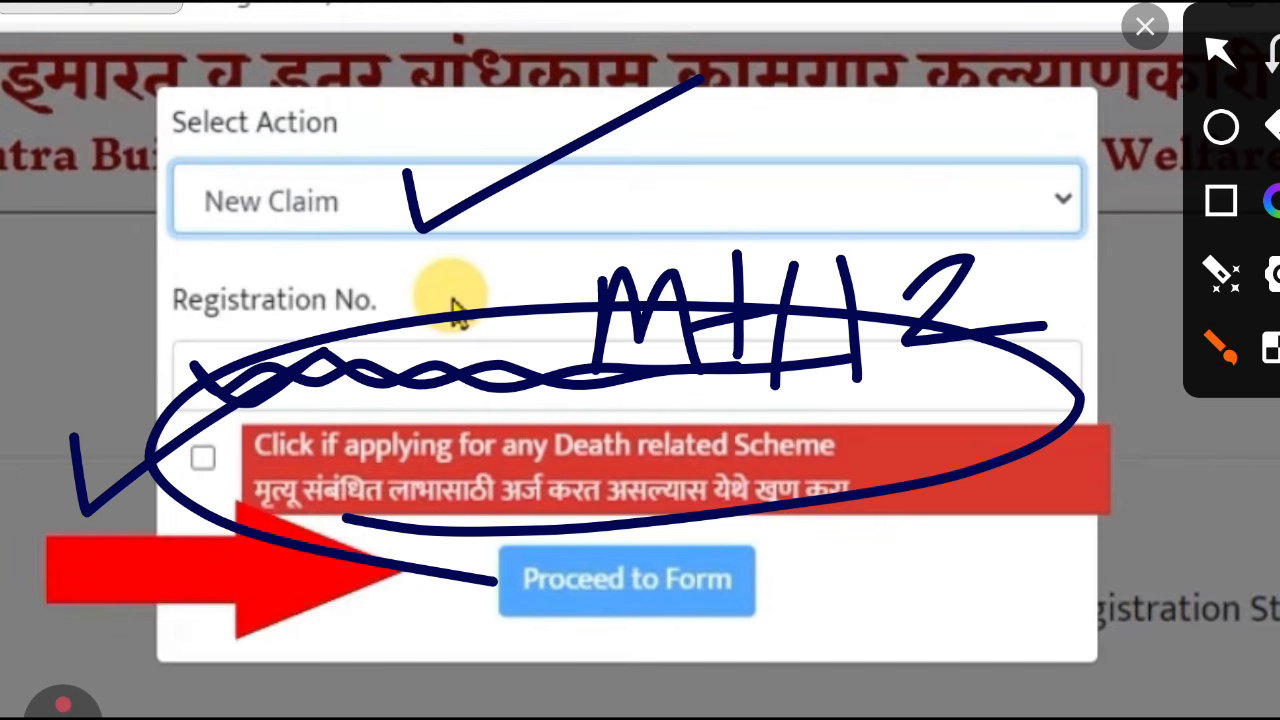
left_click_drag(112, 428, 323, 385)
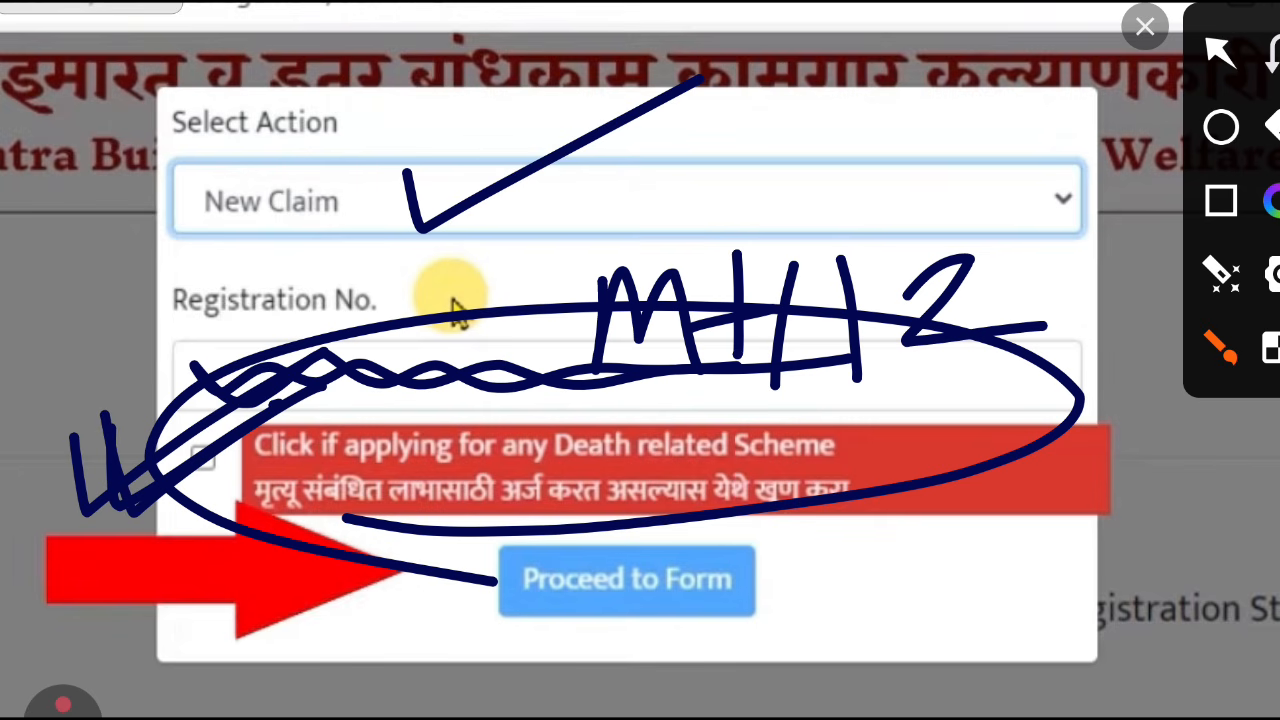
- Draw ticks over the Select Action and Registration No. fields and mark the Proceed to Form button
mouse_move(160, 192)
left_mouse_down()
mouse_move(158, 245)
mouse_move(428, 85)
left_mouse_up()
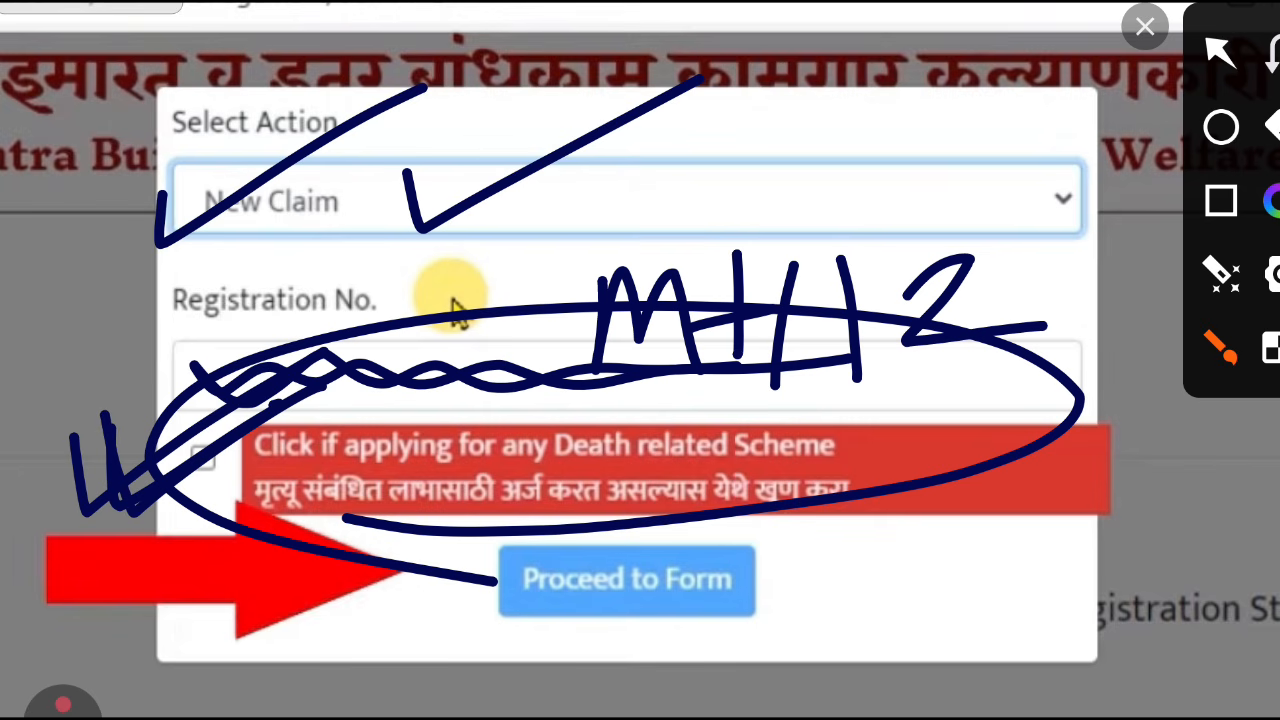
left_click_drag(160, 332, 510, 276)
mouse_move(782, 518)
left_mouse_down()
mouse_move(830, 560)
mouse_move(618, 512)
left_mouse_up()
left_click_drag(845, 510, 1058, 480)
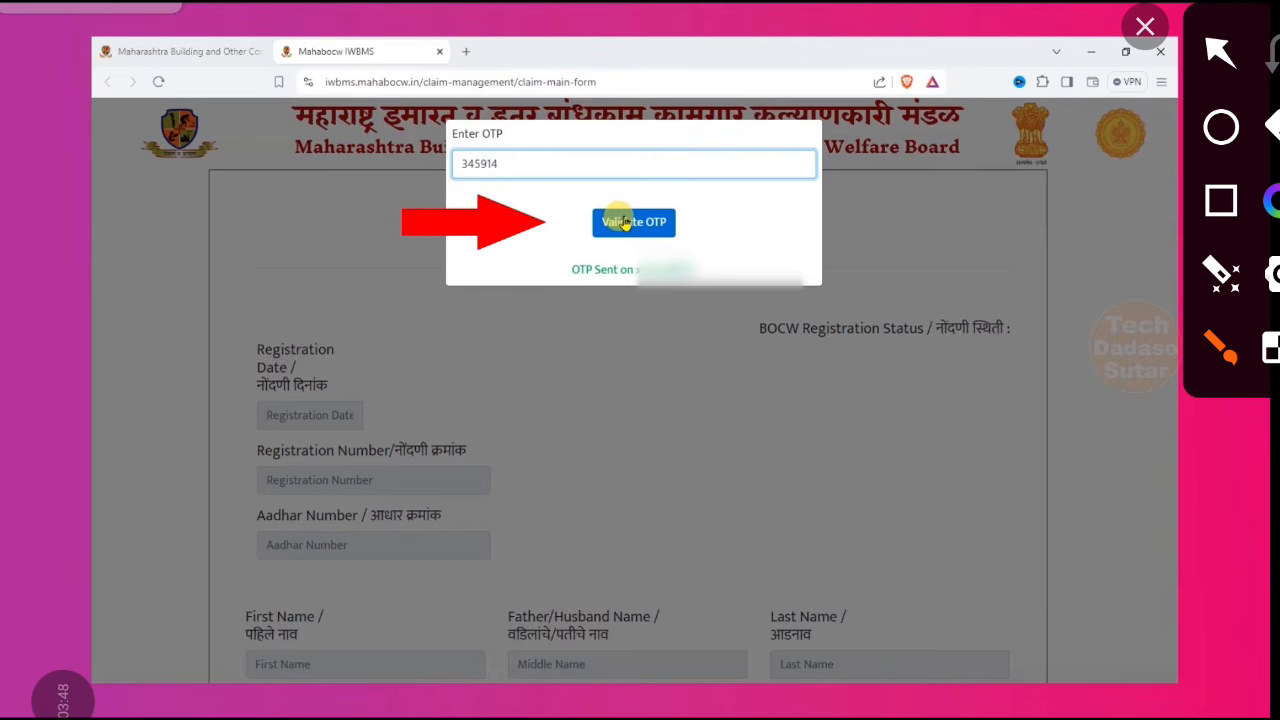
- Handwrite "Regi" below the OTP dialog, underline it twice, and clear the annotation
left_click_drag(512, 428, 519, 545)
mouse_move(512, 530)
left_mouse_down()
mouse_move(538, 492)
mouse_move(586, 496)
left_mouse_up()
left_click_drag(605, 468, 657, 498)
left_click_drag(714, 417, 698, 559)
left_click_drag(793, 405, 780, 476)
left_click_drag(742, 353, 724, 343)
left_click_drag(432, 576, 940, 523)
left_click_drag(430, 624, 914, 568)
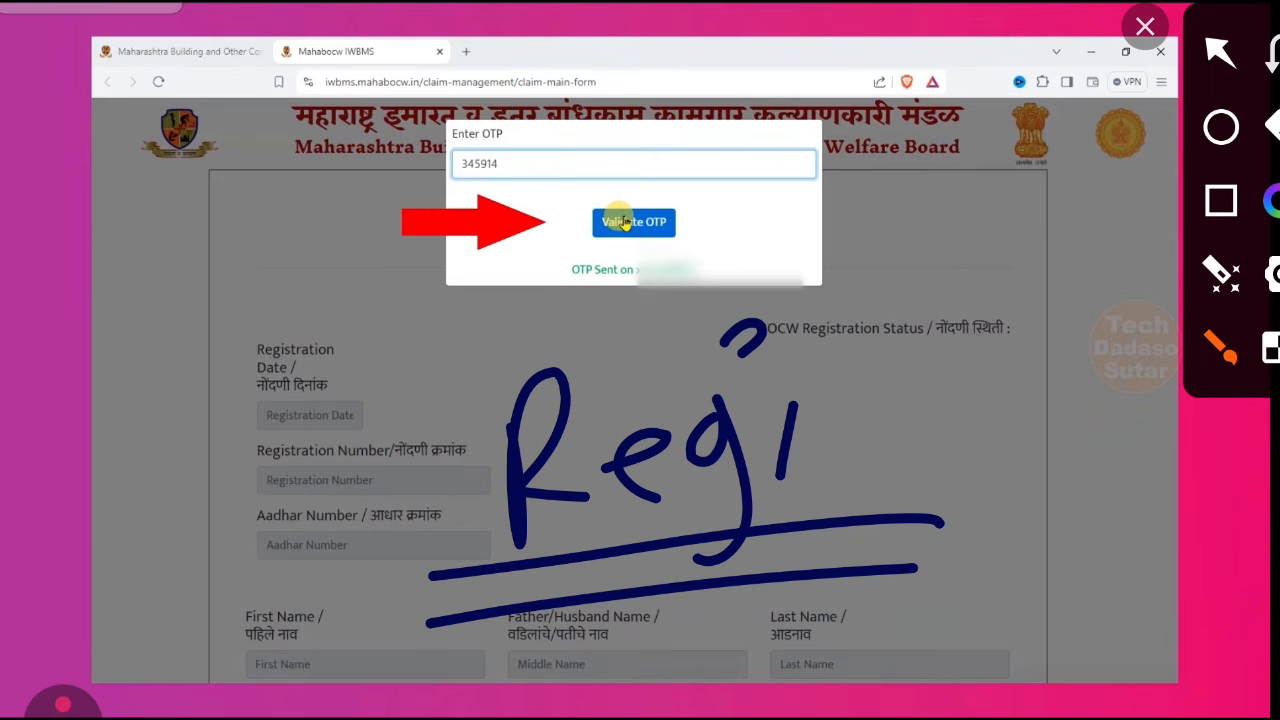
left_click(1145, 26)
- Circle the entered code and handwrite "OTP" beside it, with a tick next to the Validate OTP button
scroll(784, 382, "up", 5)
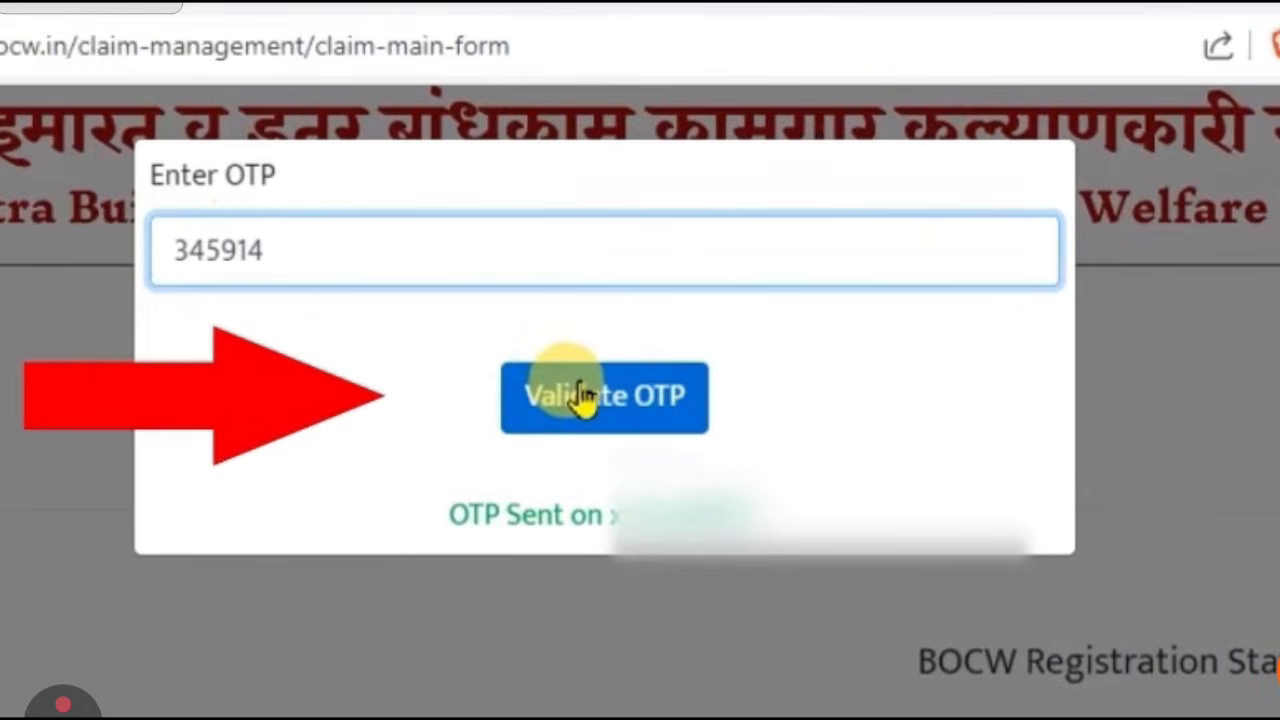
left_click(1271, 665)
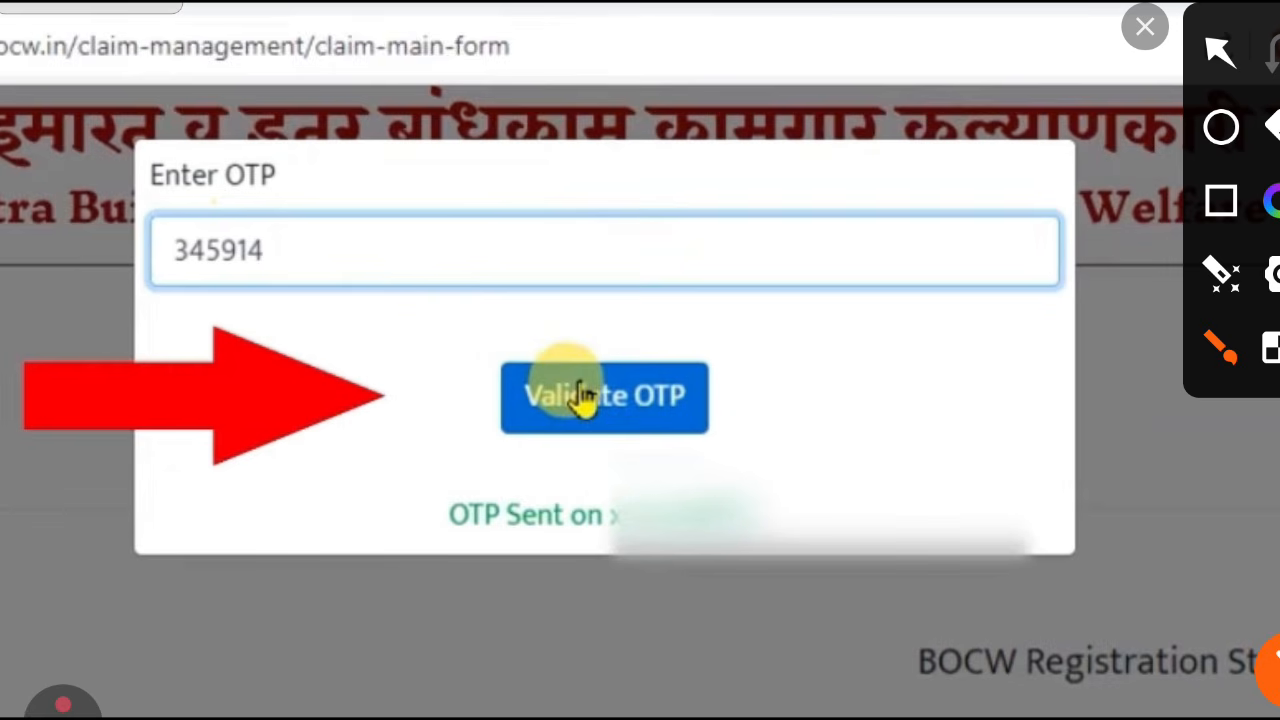
mouse_move(145, 299)
left_mouse_down()
mouse_move(451, 280)
mouse_move(250, 378)
left_mouse_up()
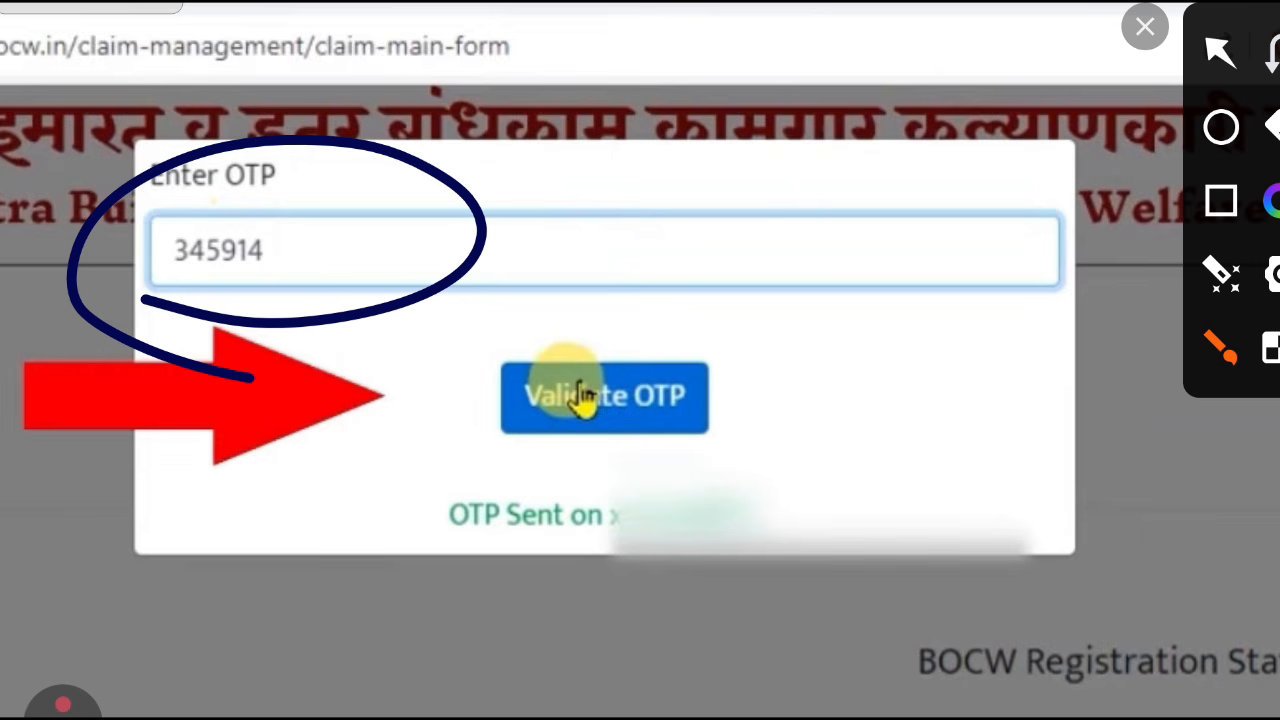
mouse_move(584, 207)
left_mouse_down()
mouse_move(622, 236)
mouse_move(582, 213)
left_mouse_up()
left_click_drag(683, 181, 741, 260)
left_click_drag(642, 250, 741, 221)
left_click_drag(779, 179, 796, 262)
mouse_move(768, 201)
left_mouse_down()
mouse_move(848, 174)
mouse_move(775, 204)
left_mouse_up()
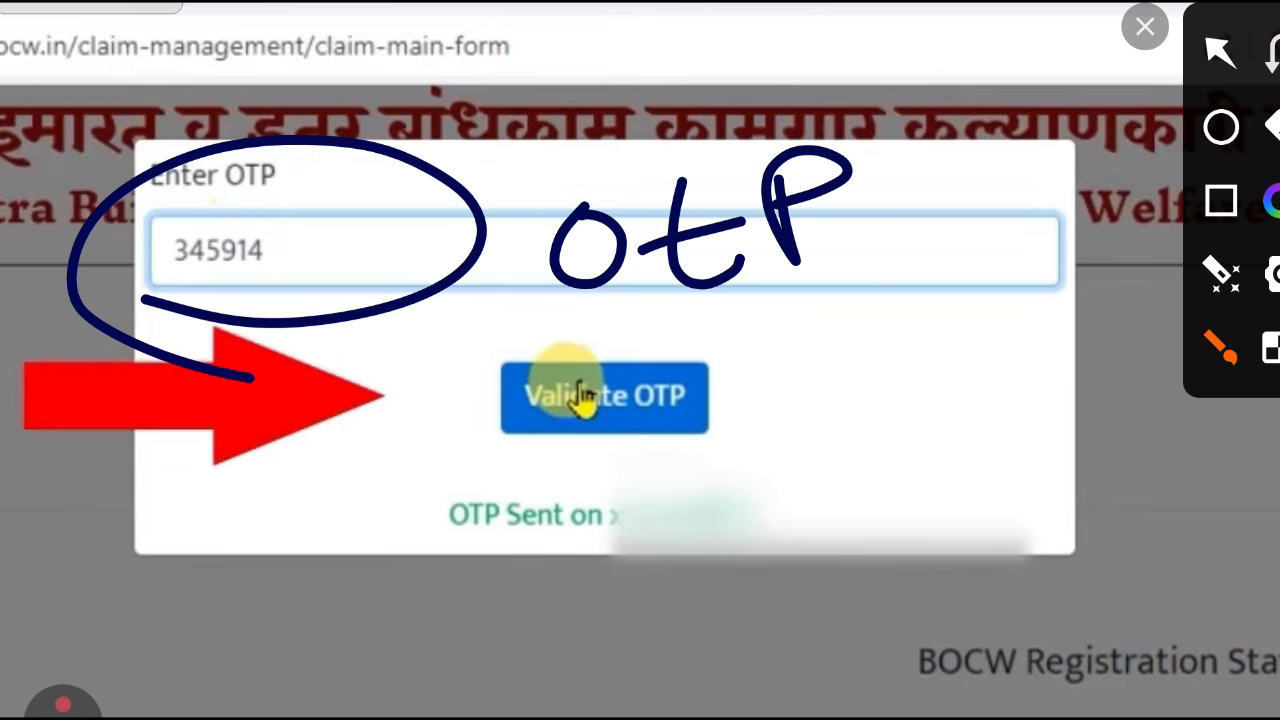
mouse_move(757, 338)
left_mouse_down()
mouse_move(763, 352)
mouse_move(1116, 246)
left_mouse_up()
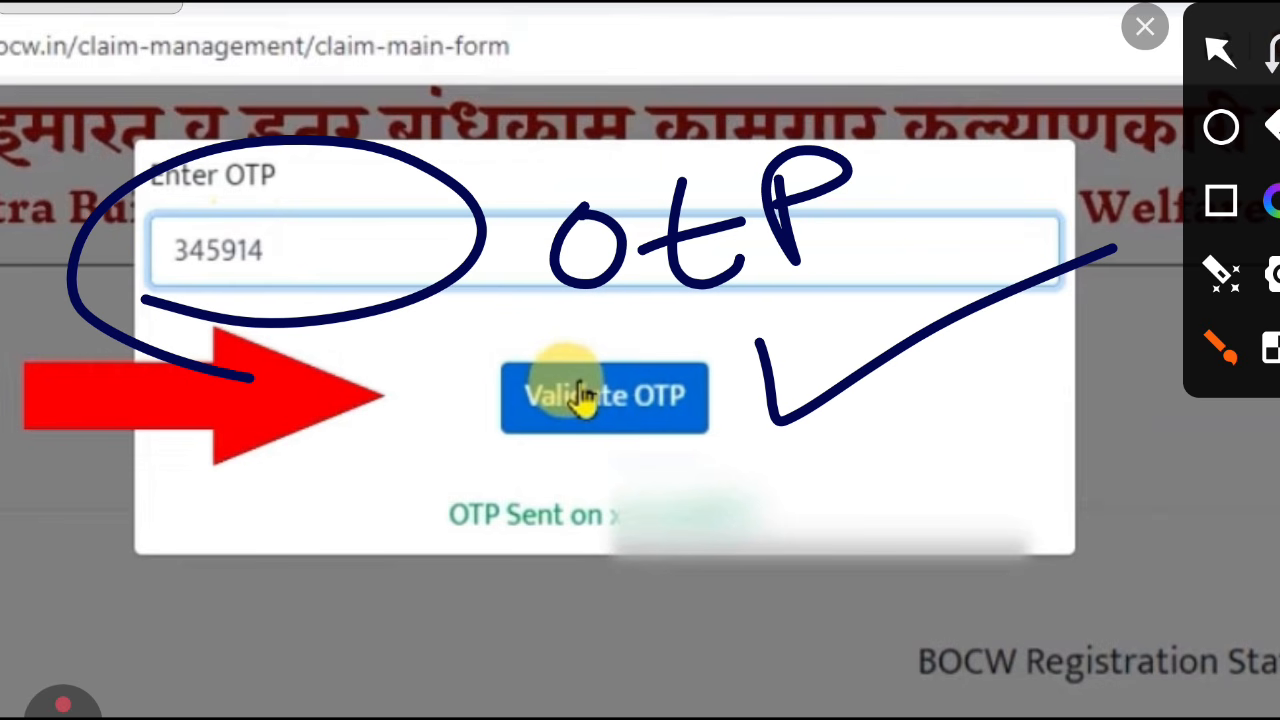
- Circle the Validate OTP button and undo that circle, circling the OTP Sent message and marking its phone number instead
mouse_move(553, 370)
left_mouse_down()
mouse_move(560, 432)
mouse_move(908, 436)
left_mouse_up()
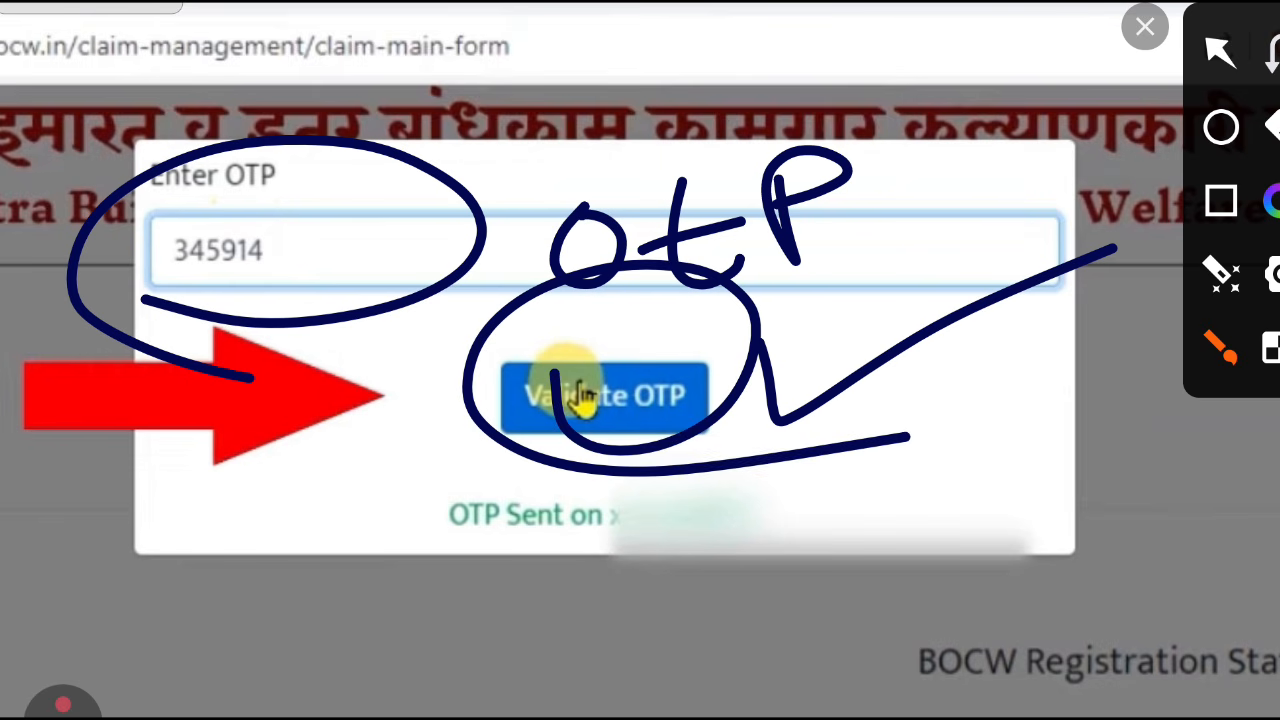
key("ctrl+z")
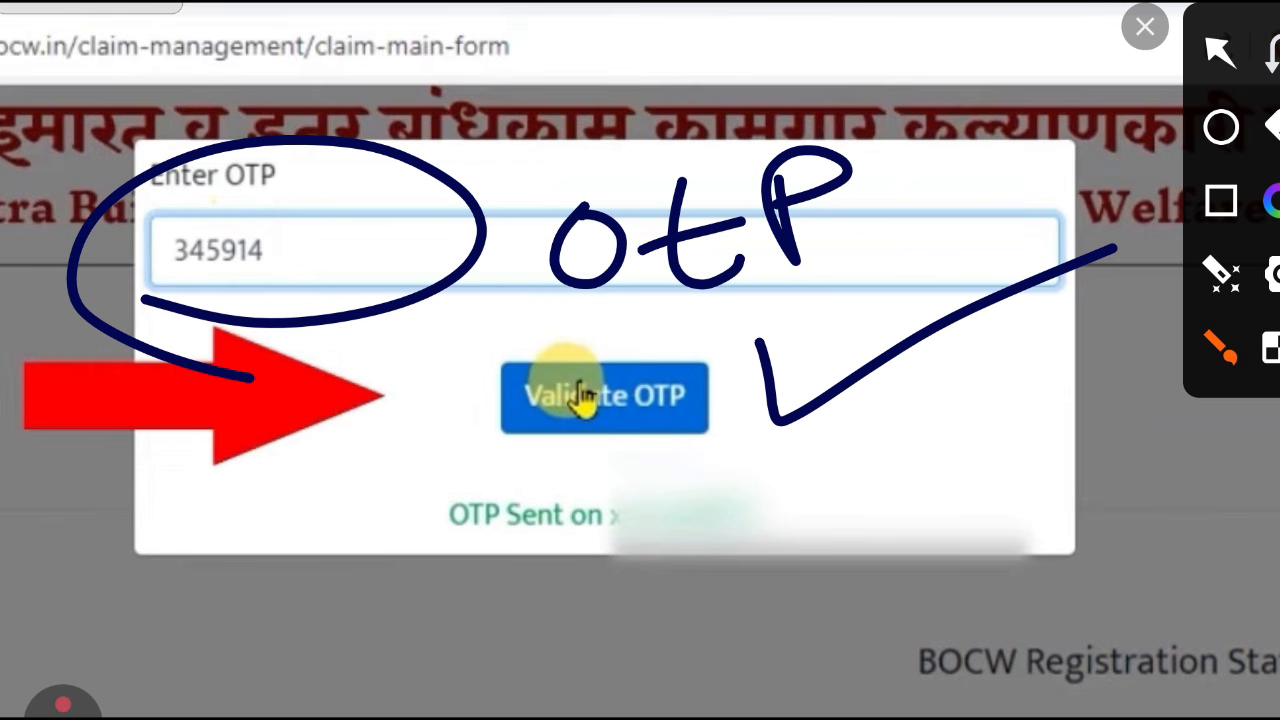
left_click_drag(472, 577, 697, 632)
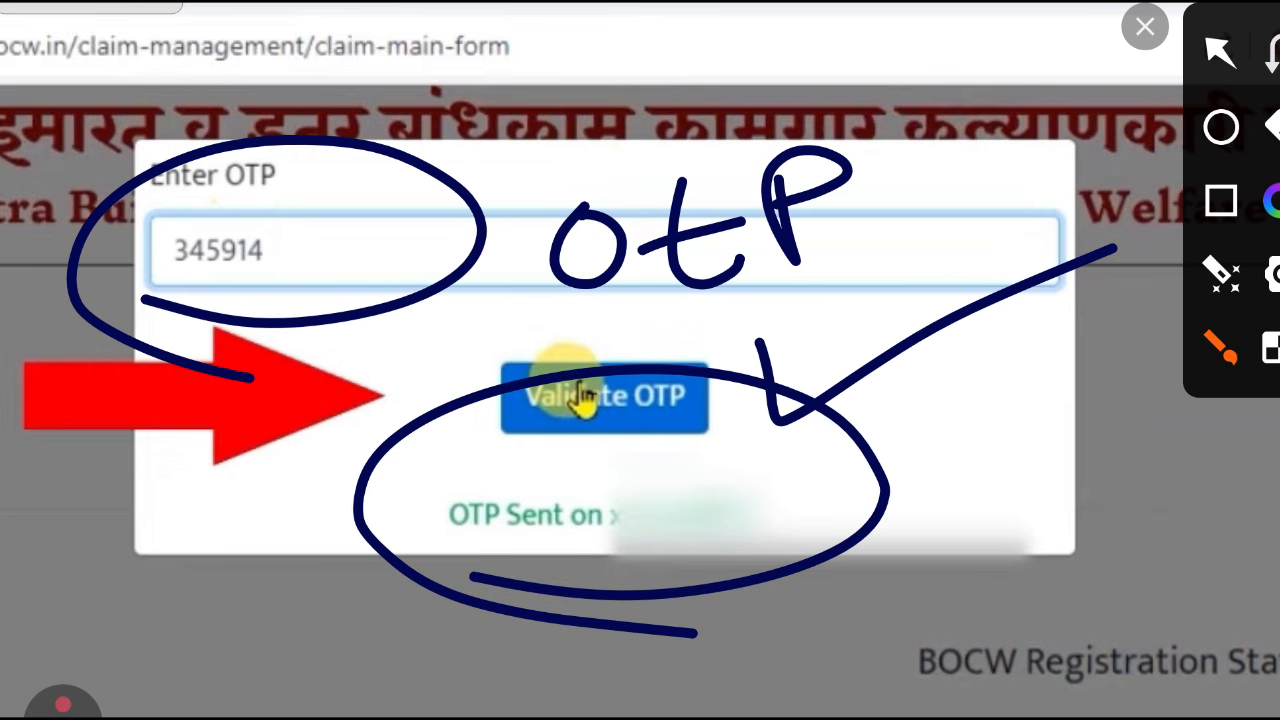
mouse_move(632, 548)
left_mouse_down()
mouse_move(785, 522)
mouse_move(826, 540)
left_mouse_up()
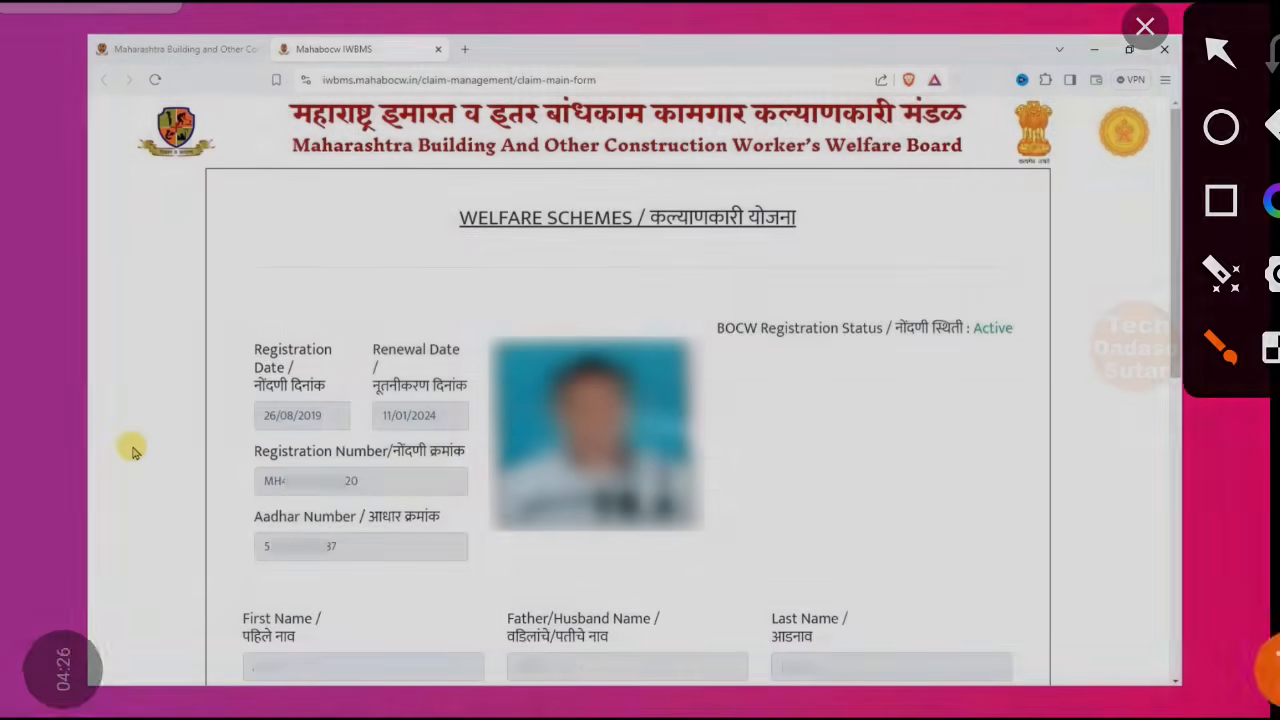
- Handwrite a large word starting with "Pro" over the worker's details, underline it twice, and clear the annotation
mouse_move(550, 310)
left_mouse_down()
mouse_move(568, 240)
mouse_move(566, 347)
left_mouse_up()
left_click_drag(606, 377, 675, 345)
left_click_drag(732, 330, 738, 328)
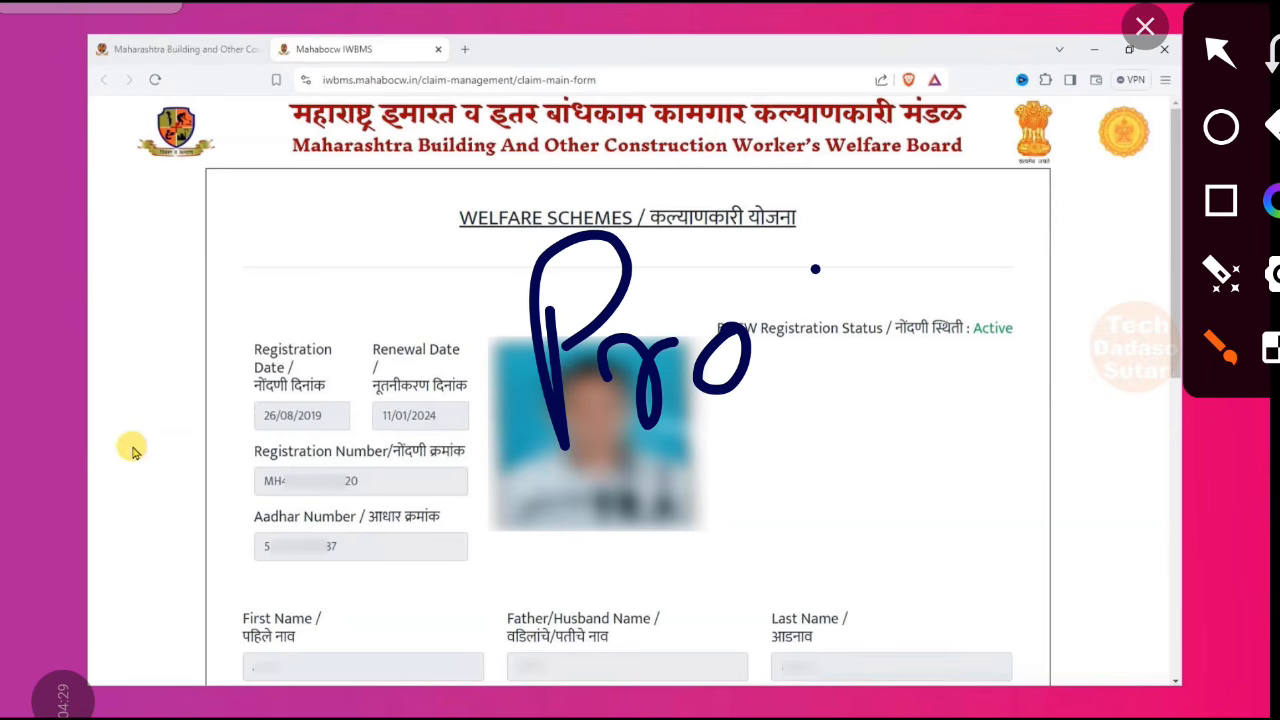
mouse_move(815, 268)
left_mouse_down()
mouse_move(850, 300)
mouse_move(910, 210)
left_mouse_up()
mouse_move(945, 330)
left_mouse_down()
mouse_move(1088, 250)
mouse_move(1150, 295)
left_mouse_up()
left_click_drag(495, 465, 1105, 360)
left_click_drag(506, 505, 1046, 430)
left_click(1145, 27)
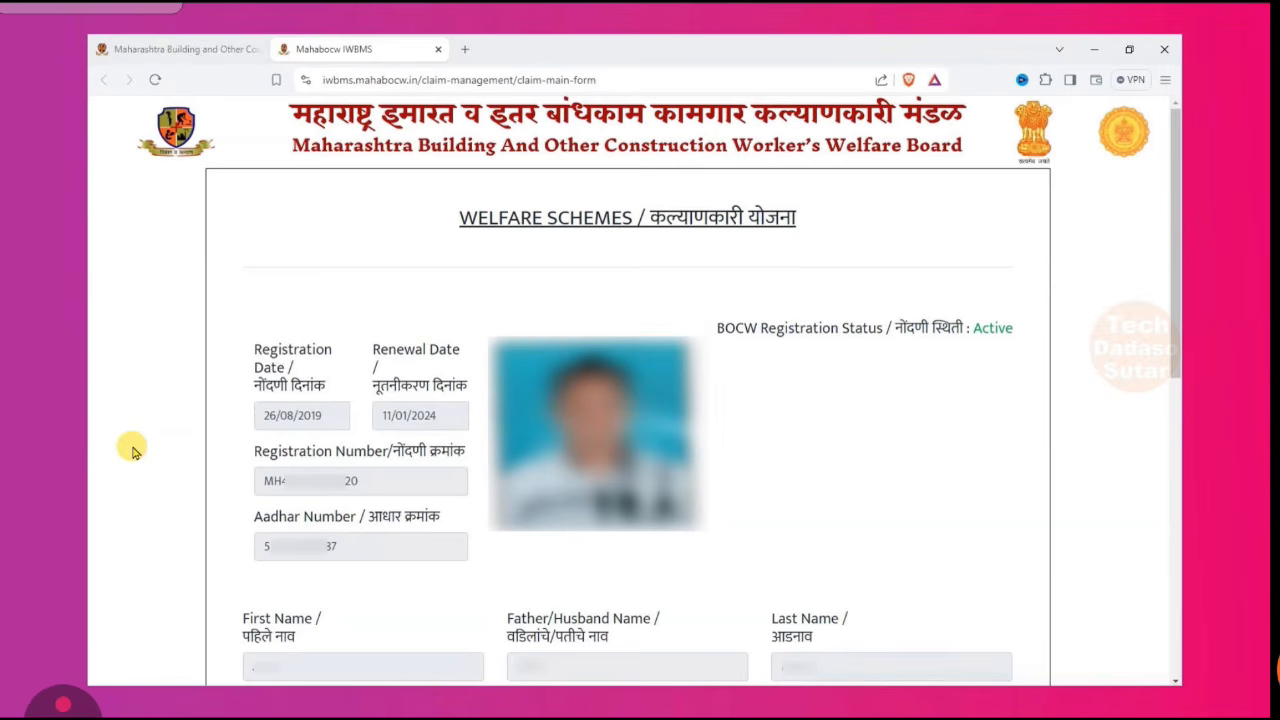
- Draw a tick over the Registration Date field, circle the worker's photo, and clear both marks
left_click(1274, 670)
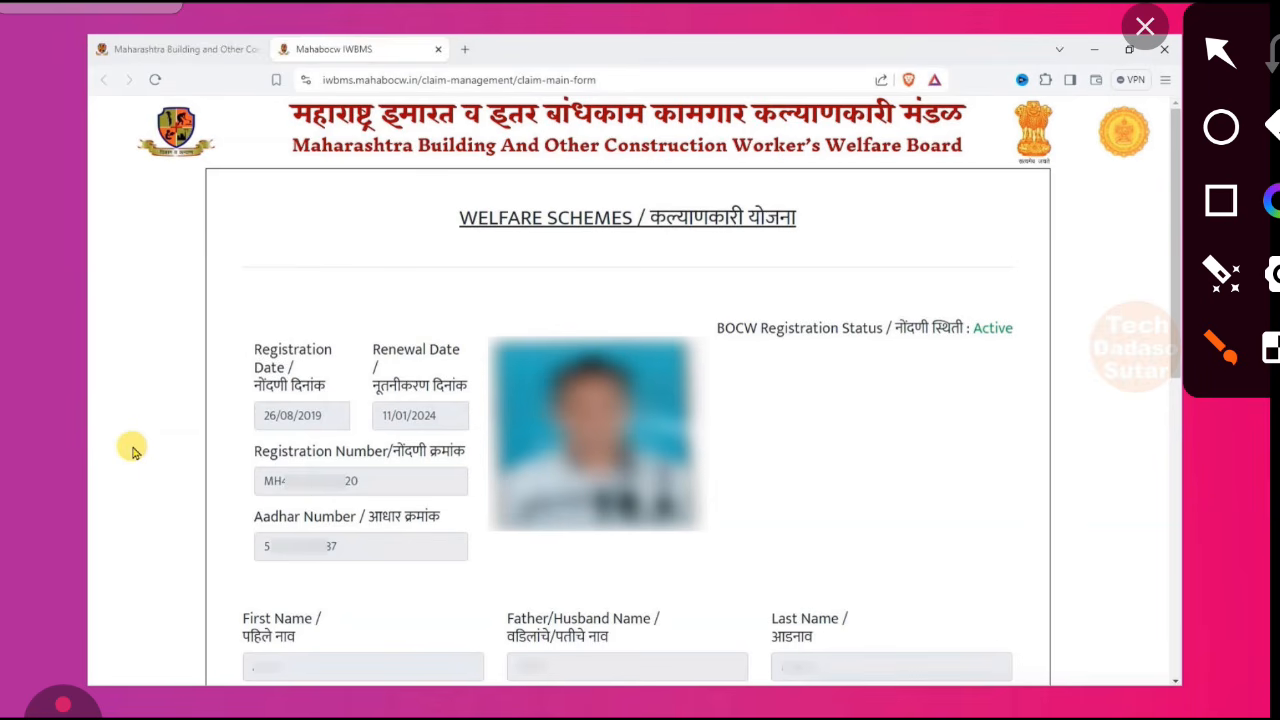
mouse_move(274, 334)
left_mouse_down()
mouse_move(284, 395)
mouse_move(425, 245)
left_mouse_up()
mouse_move(652, 279)
left_mouse_down()
mouse_move(847, 260)
mouse_move(497, 309)
left_mouse_up()
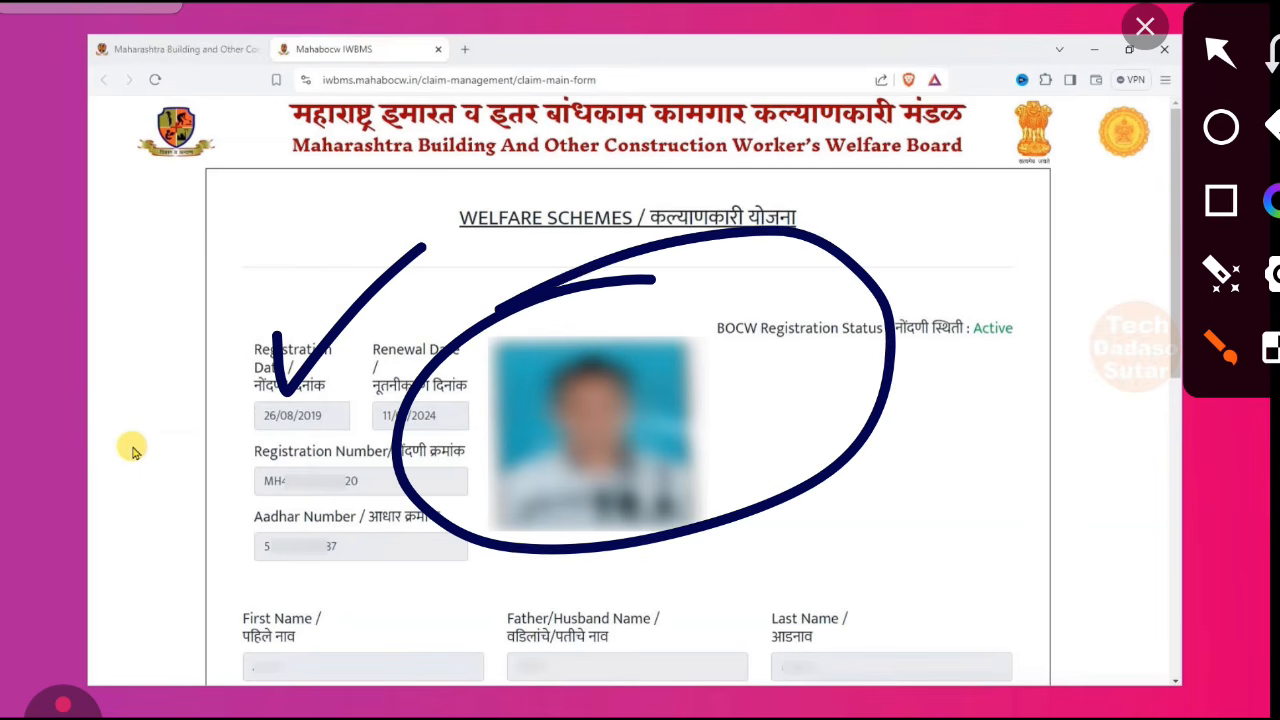
left_click(1145, 27)
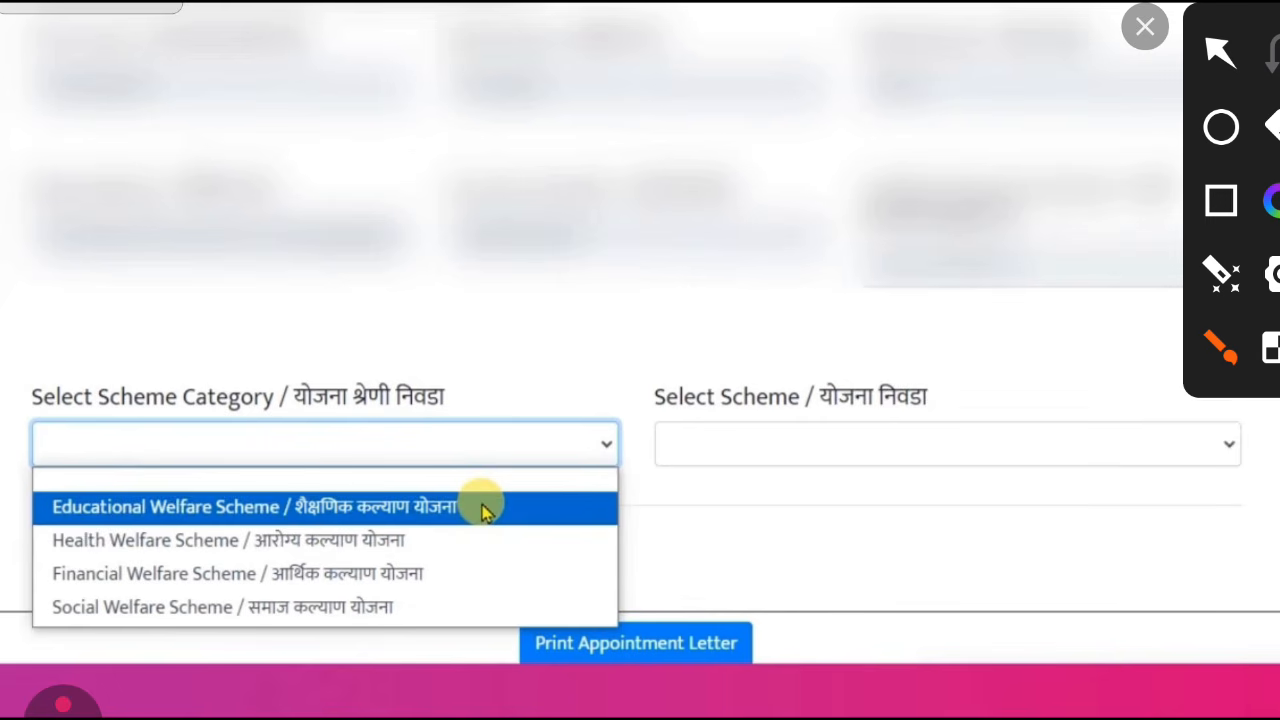
- Circle the Select Scheme Category and Select Scheme fields, and undo both circles
mouse_move(64, 437)
left_mouse_down()
mouse_move(372, 232)
mouse_move(318, 462)
left_mouse_up()
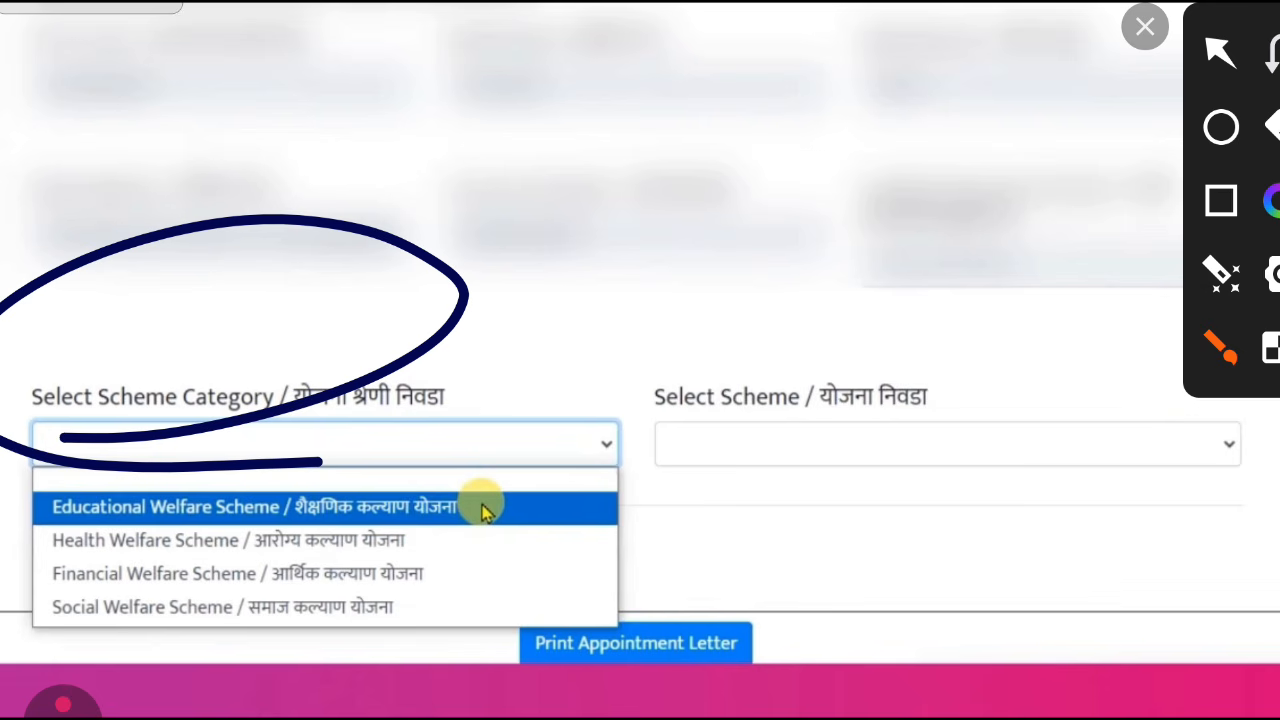
mouse_move(1064, 470)
left_mouse_down()
mouse_move(1040, 265)
mouse_move(760, 558)
left_mouse_up()
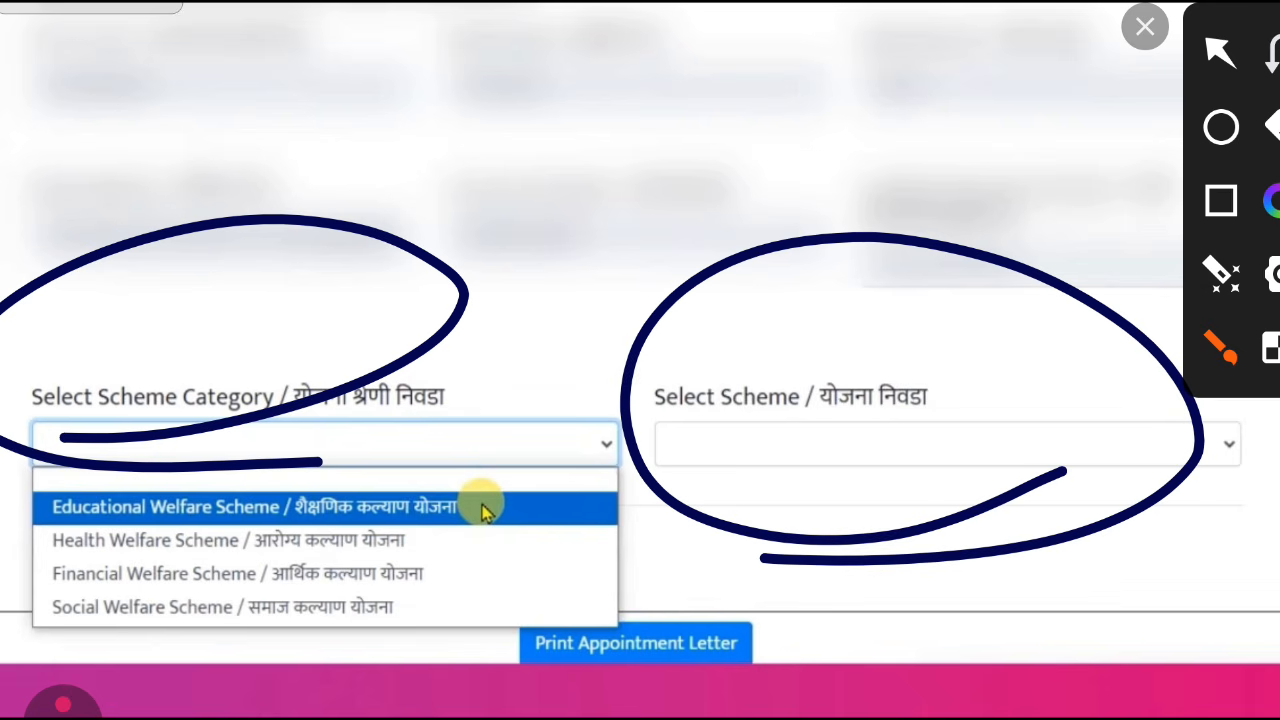
left_click(1273, 53)
left_click(1273, 53)
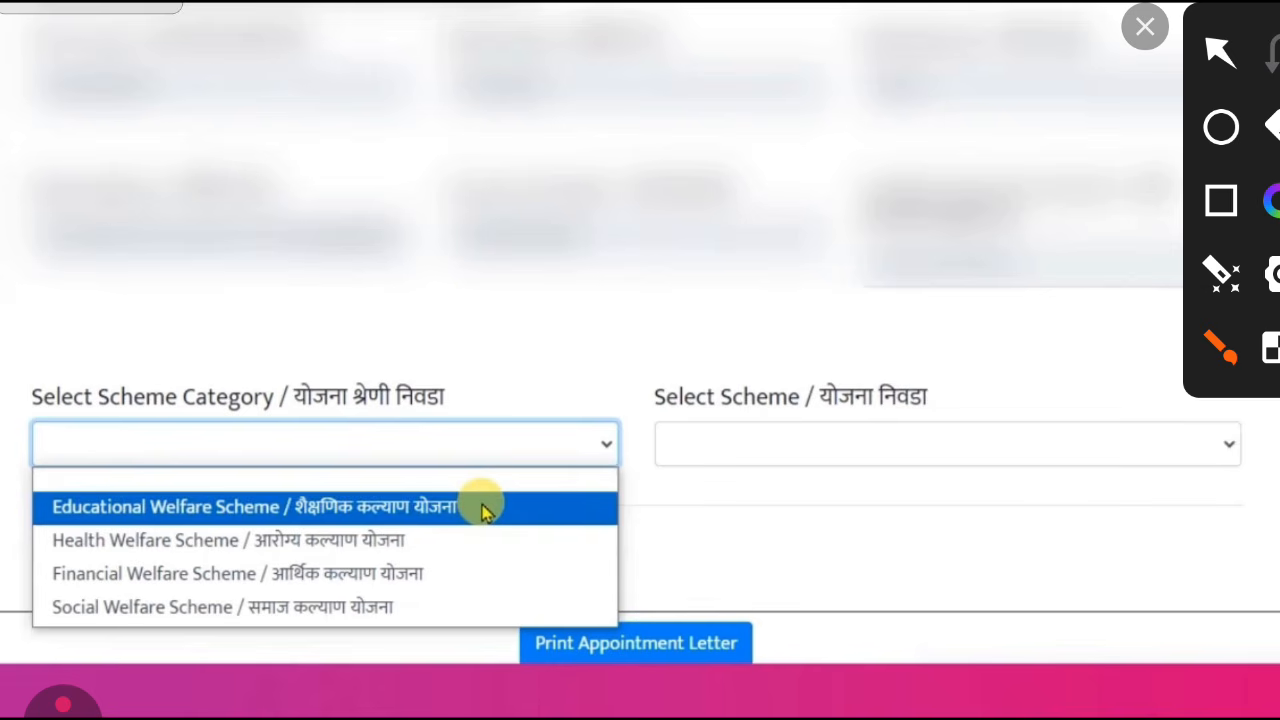
- Draw ticks at both ends of the Educational Welfare Scheme option and at both ends of the Social Welfare Scheme option
left_click_drag(2, 484, 108, 474)
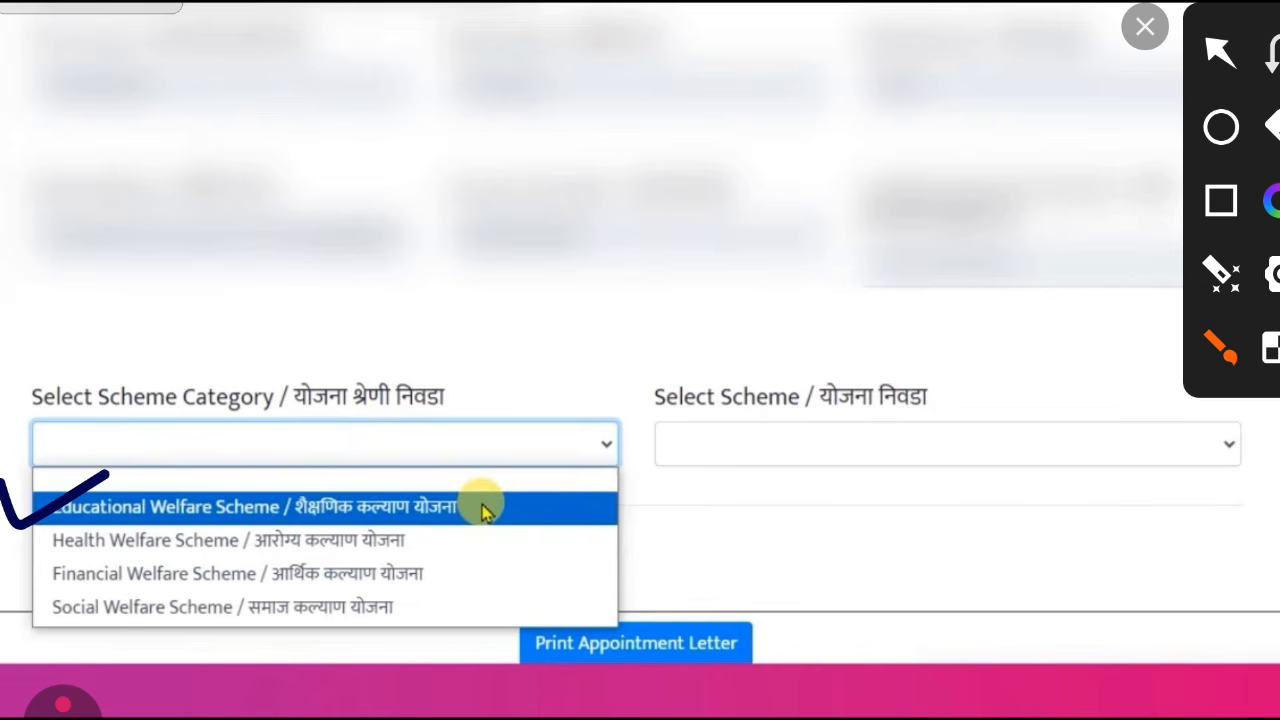
left_click_drag(419, 521, 558, 477)
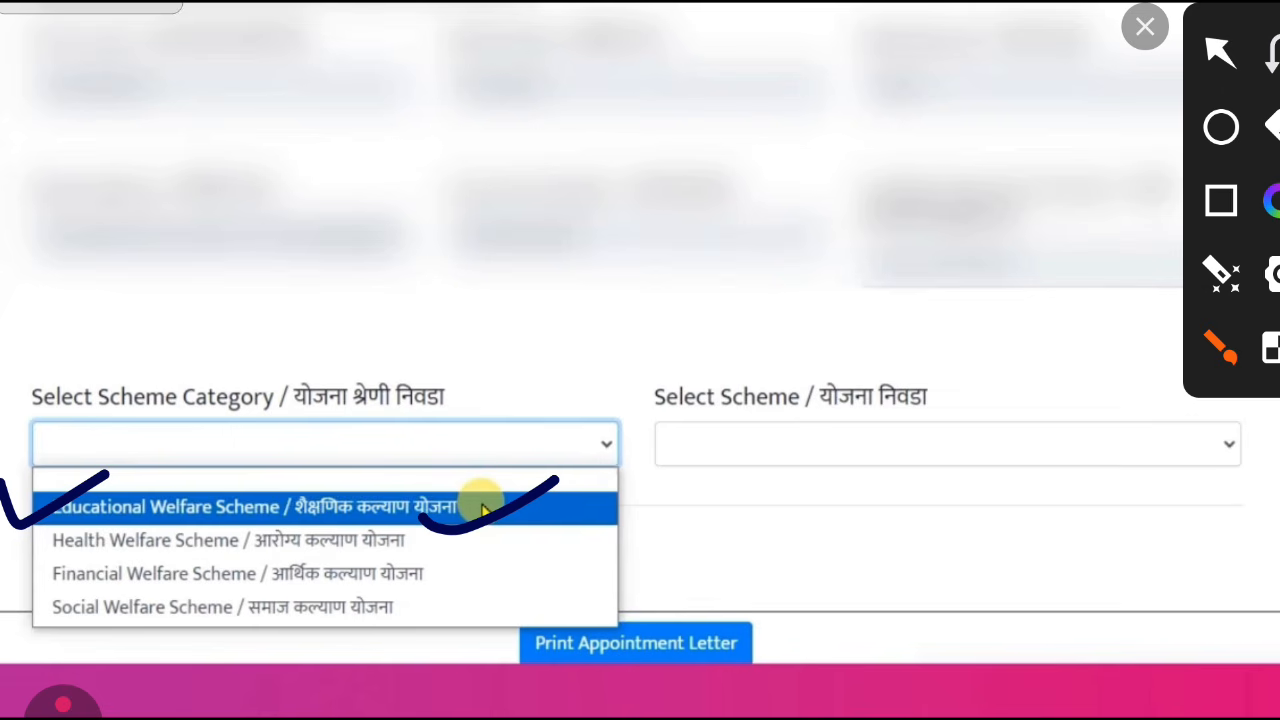
left_click_drag(23, 555, 120, 518)
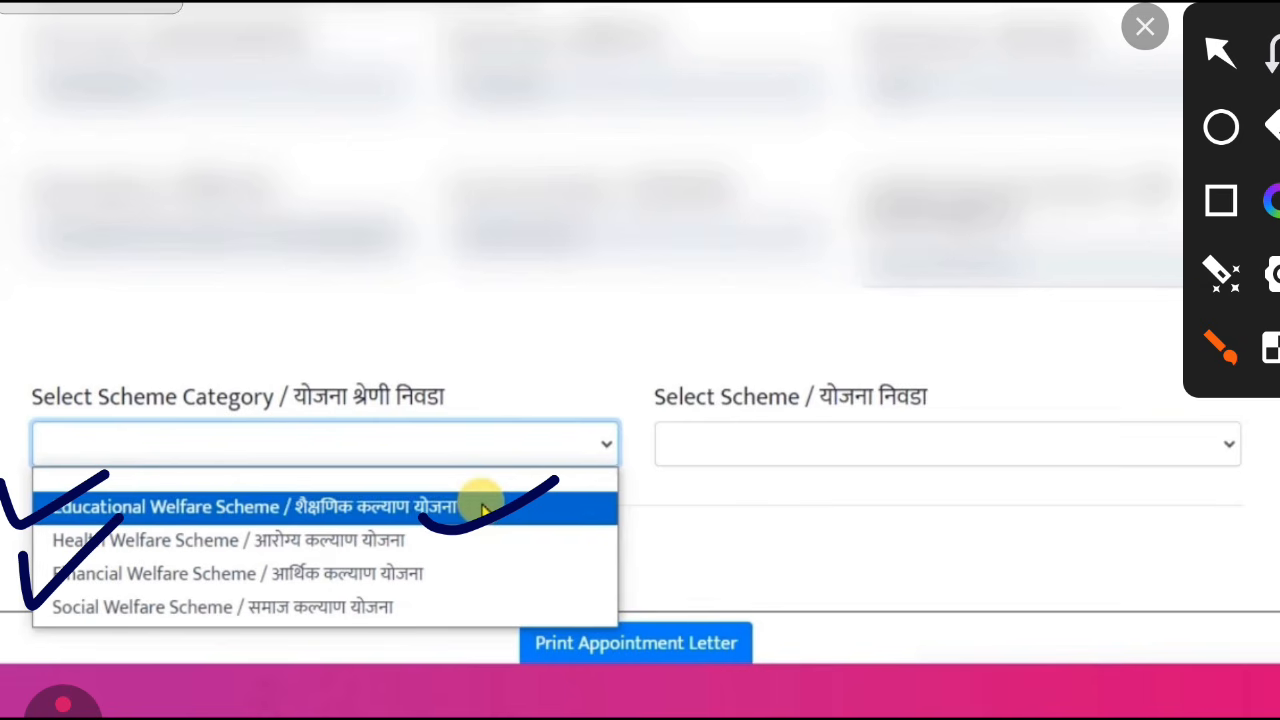
left_click_drag(385, 590, 497, 565)
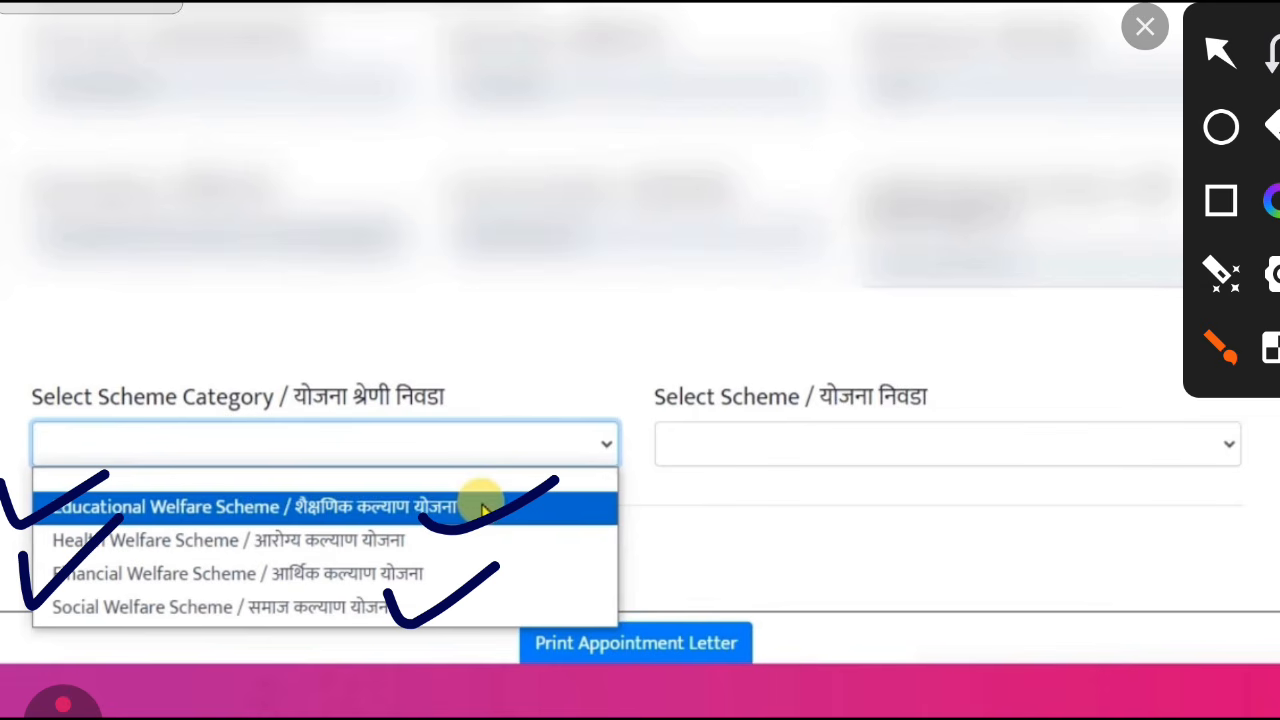
- Handwrite "form" above the scheme fields, underline it twice with a curve to a short note over Select Scheme, and clear everything
left_click_drag(490, 185, 486, 258)
left_click_drag(560, 110, 490, 305)
left_click_drag(580, 205, 680, 290)
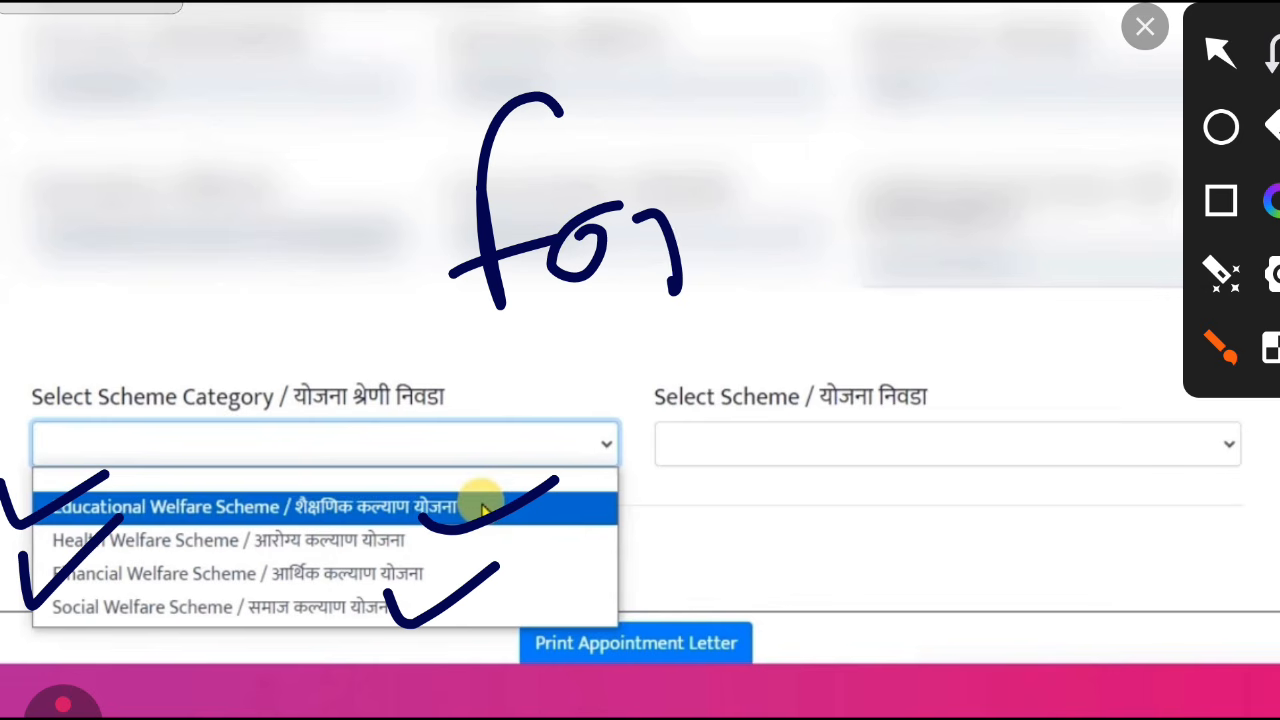
mouse_move(680, 200)
left_mouse_down()
mouse_move(805, 260)
mouse_move(880, 245)
left_mouse_up()
left_click_drag(450, 278, 955, 242)
mouse_move(522, 324)
left_mouse_down()
mouse_move(878, 310)
mouse_move(985, 475)
mouse_move(1028, 370)
left_mouse_up()
left_click_drag(985, 482, 1055, 470)
left_click_drag(1070, 392, 1112, 452)
left_click_drag(1045, 378, 1145, 355)
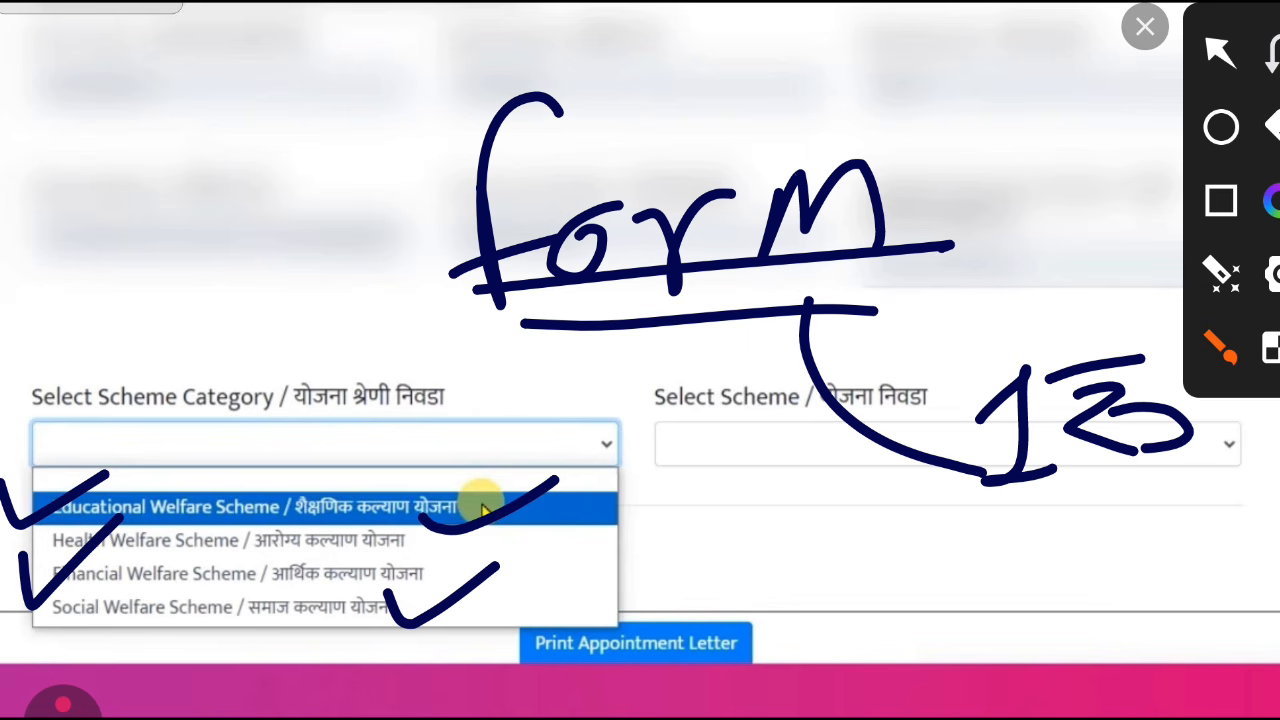
left_click(1145, 26)
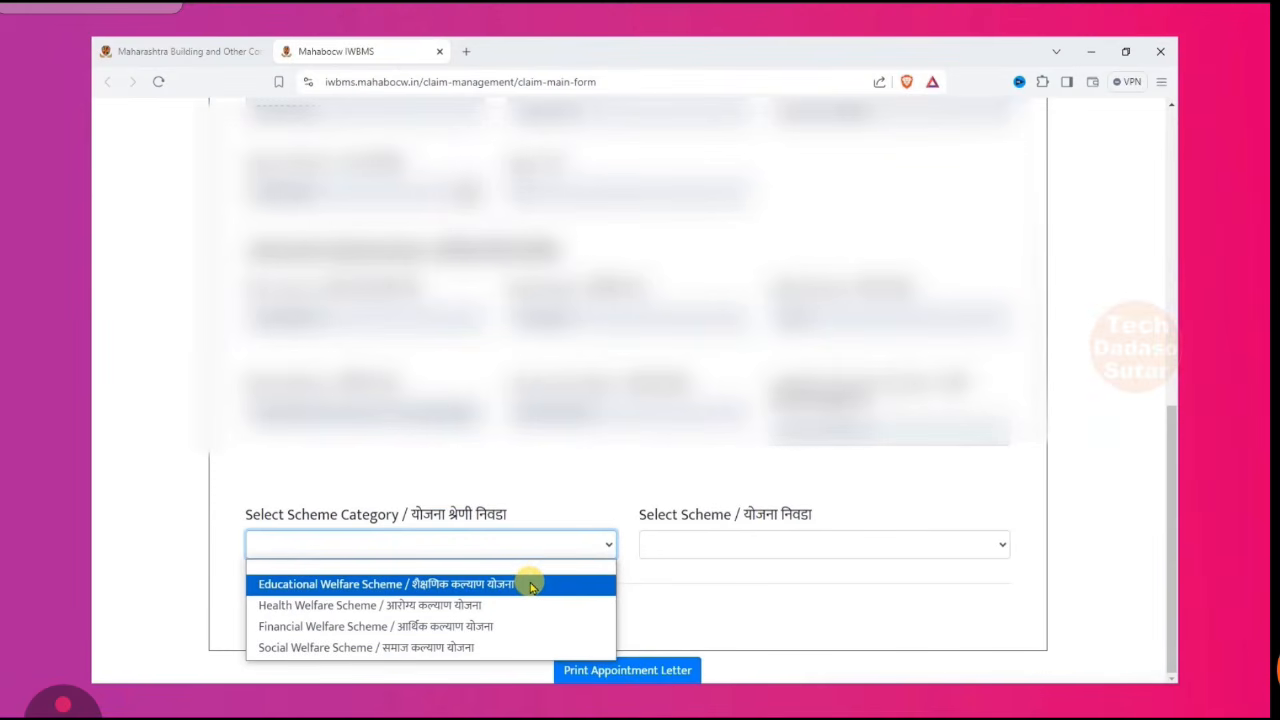
- Circle the Select Scheme Category field together with its open option list, and clear the circle
left_click(1277, 670)
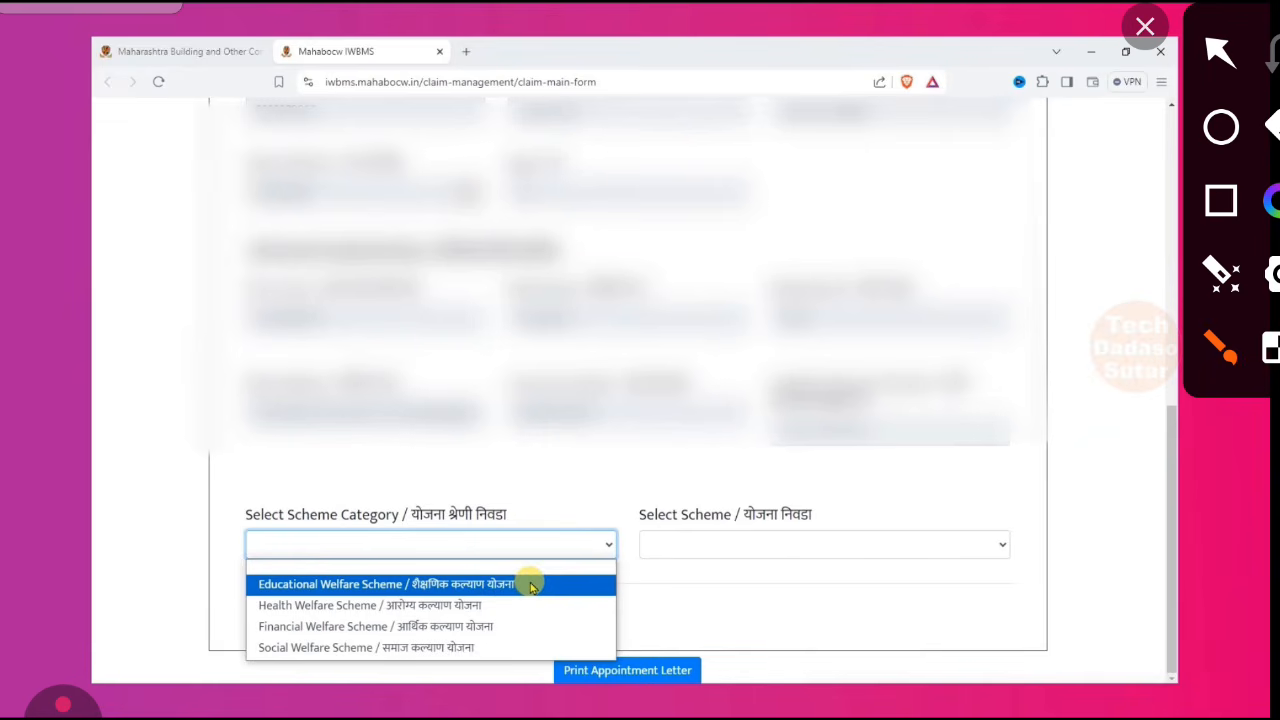
mouse_move(605, 598)
left_mouse_down()
mouse_move(286, 400)
mouse_move(270, 687)
left_mouse_up()
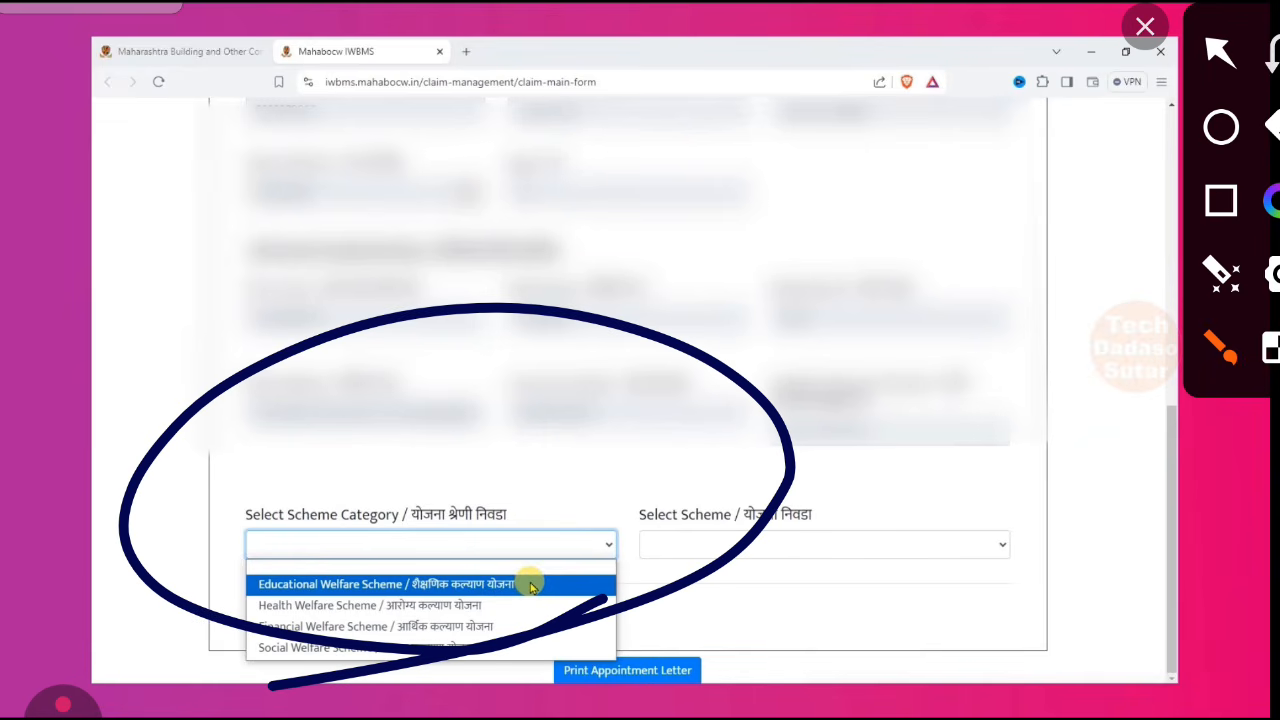
left_click(1145, 26)
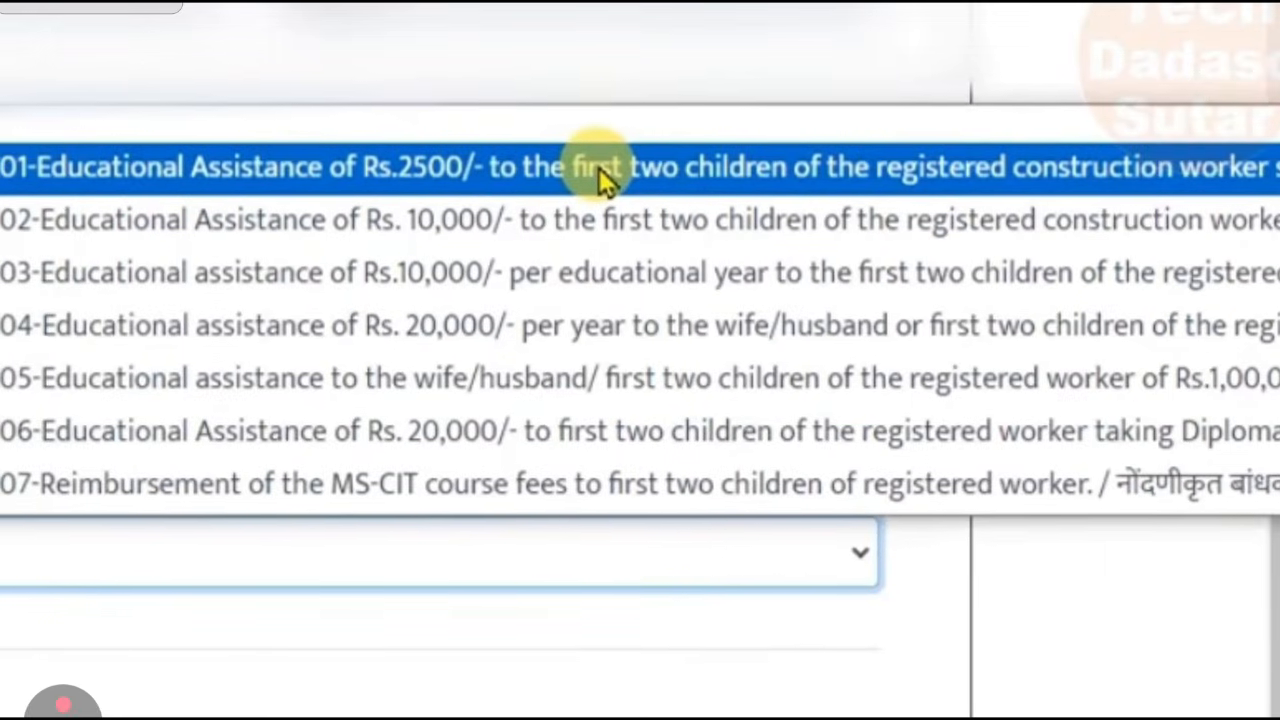
- Draw ticks beside educational schemes 01 to 03, circling Rs.2500 in the first and underlining Rs. 10,000 in the other two
left_click(1270, 670)
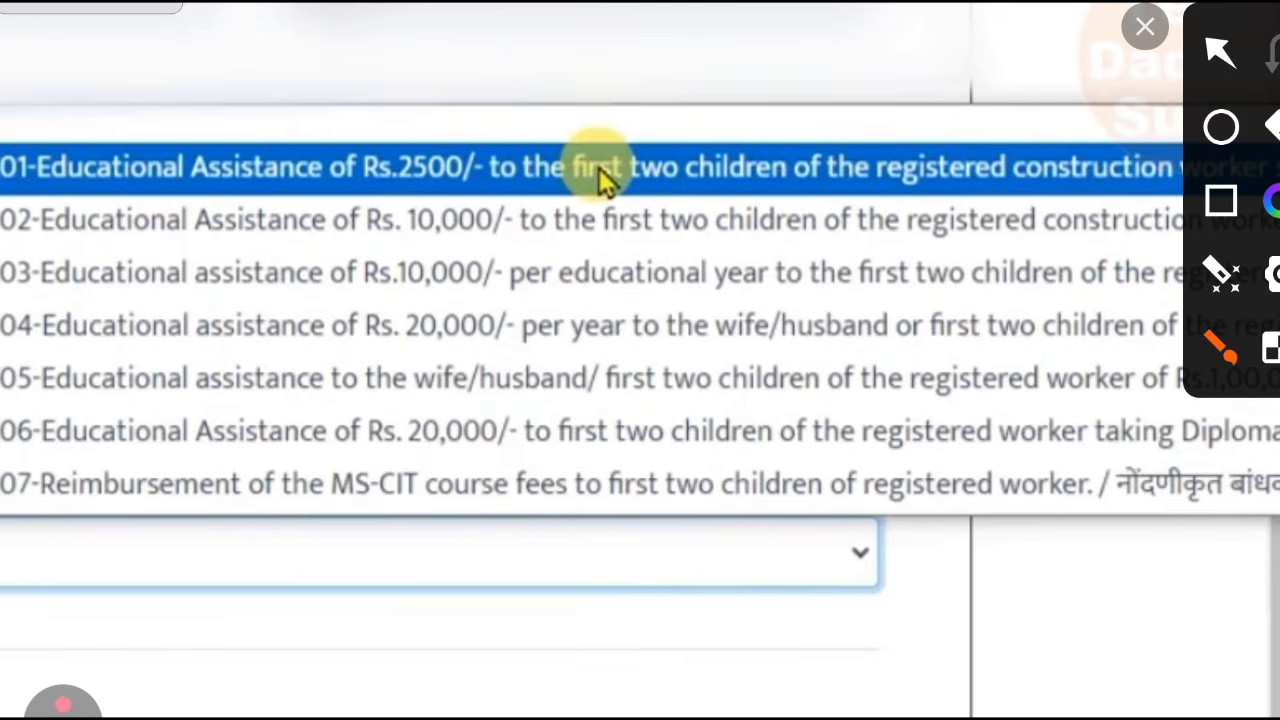
left_click_drag(75, 85, 2, 185)
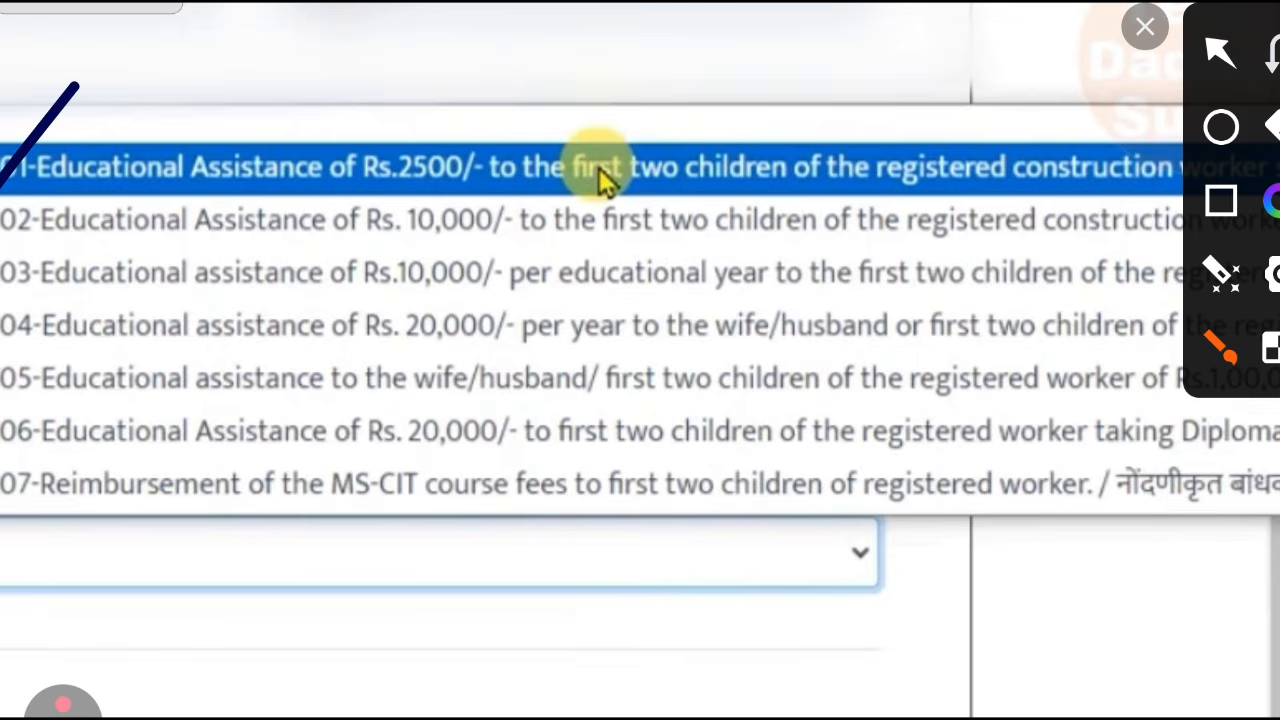
mouse_move(362, 172)
left_mouse_down()
mouse_move(575, 110)
mouse_move(495, 210)
left_mouse_up()
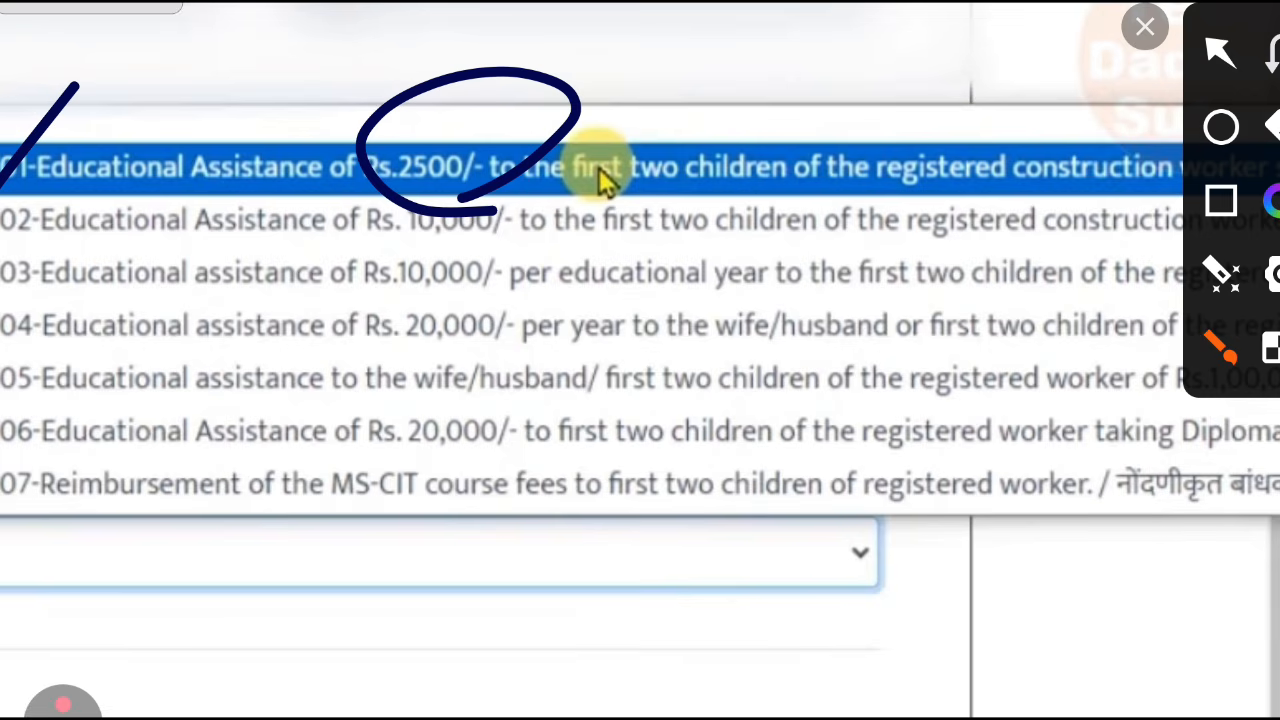
left_click_drag(90, 188, 2, 250)
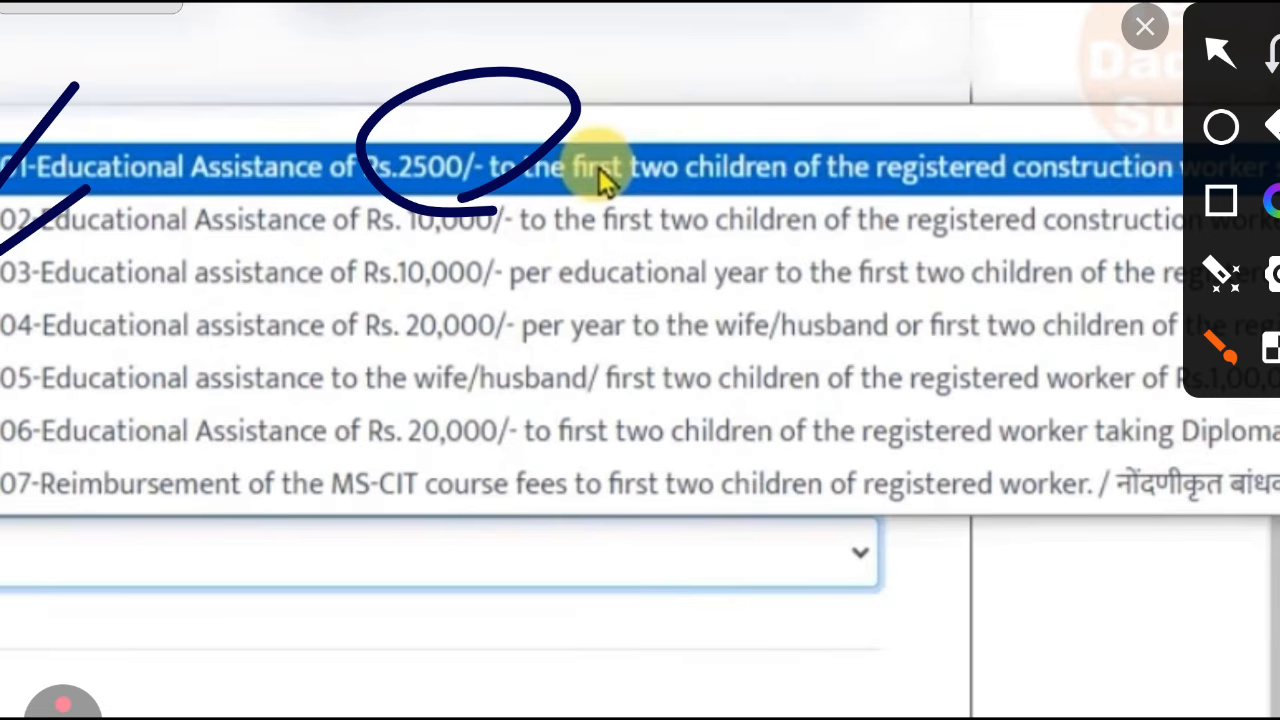
left_click_drag(338, 252, 588, 243)
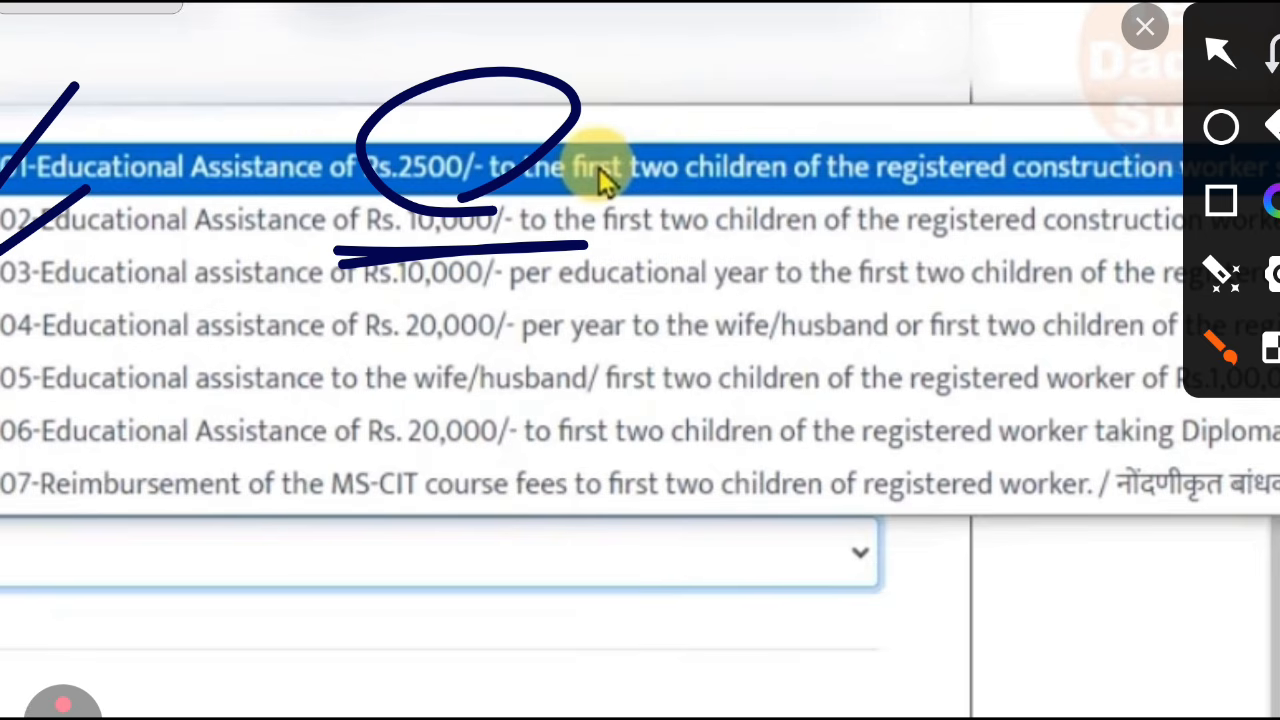
left_click_drag(336, 309, 540, 288)
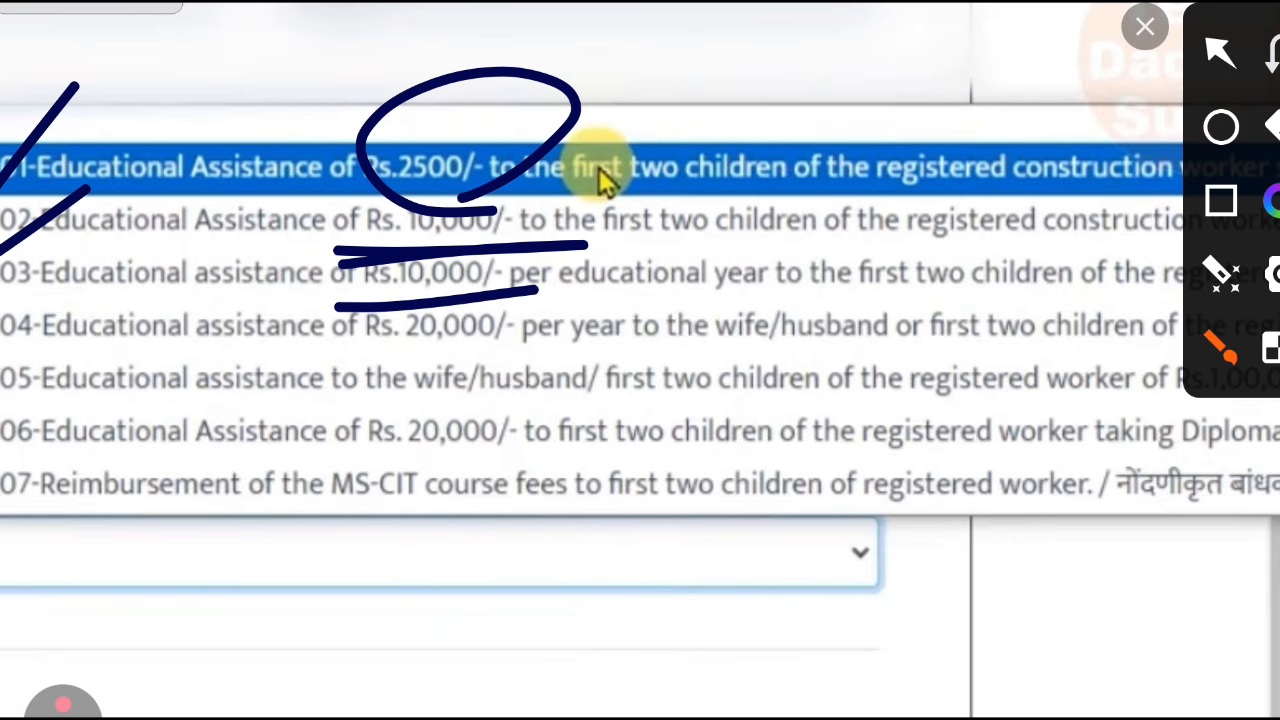
left_click_drag(2, 330, 110, 218)
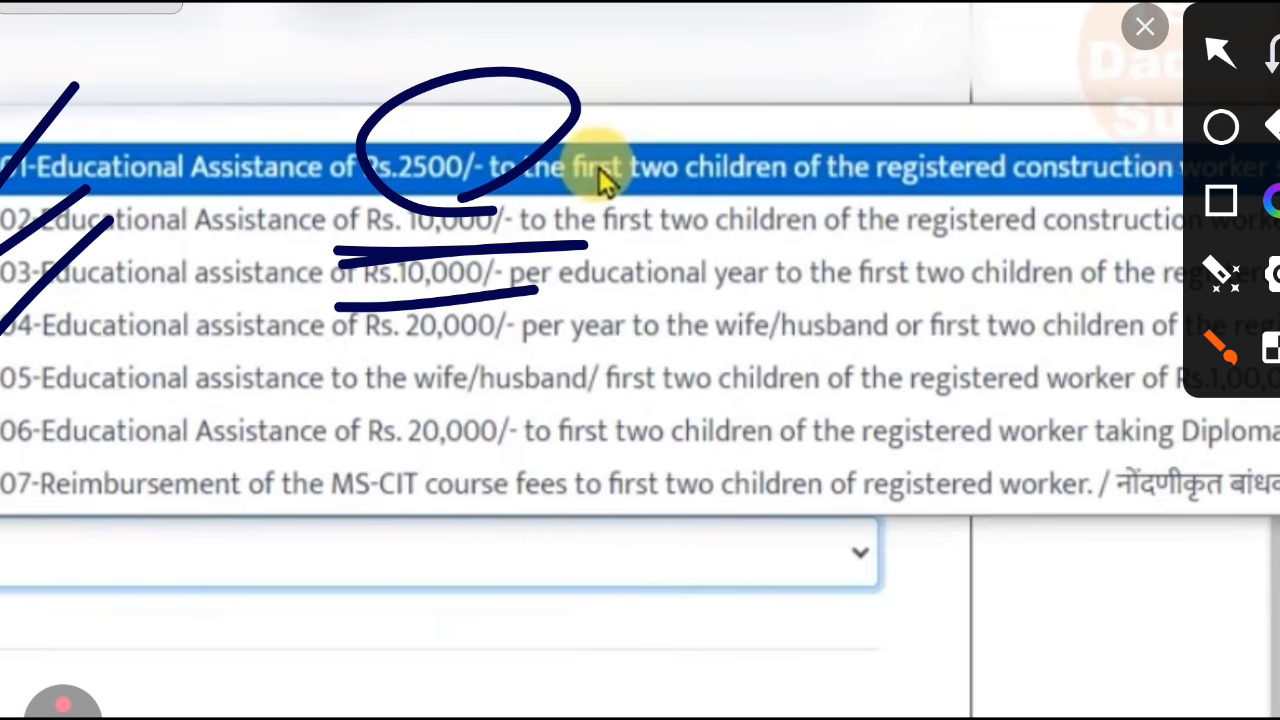
- Underline the Rs. 20,000 amount in scheme 04, circle the one in scheme 06, and undo both marks
left_click_drag(336, 367, 603, 345)
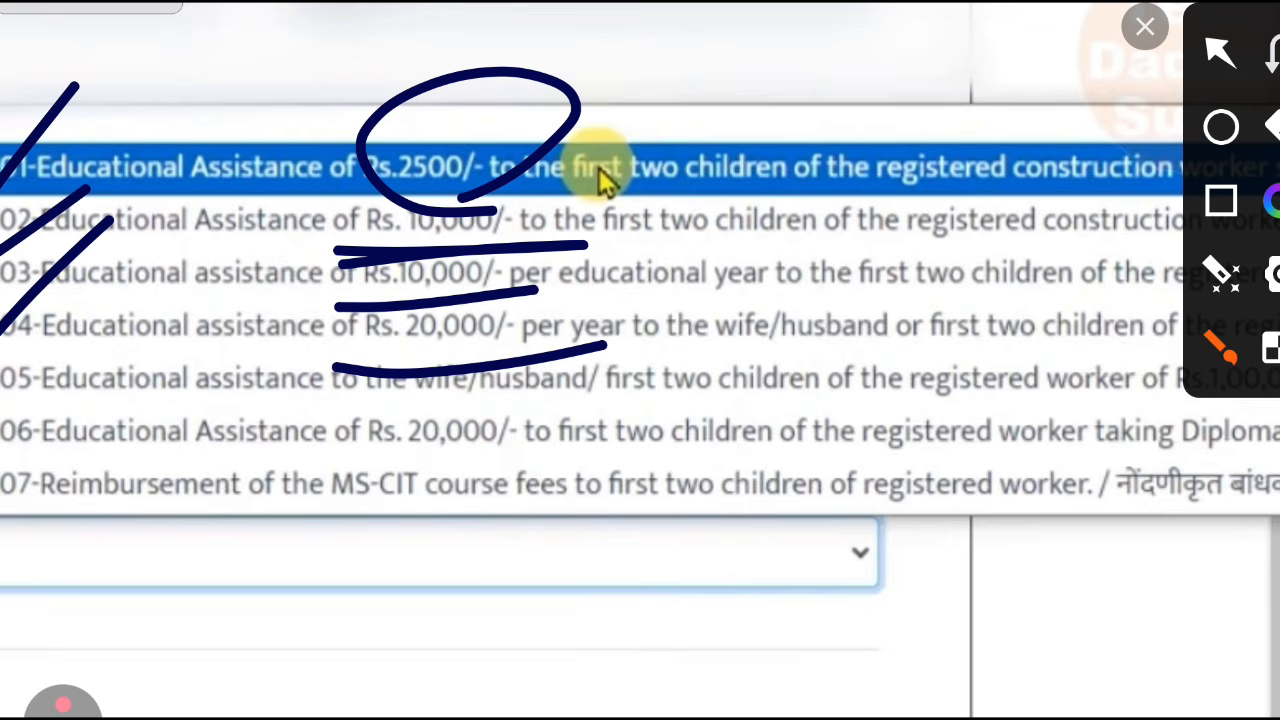
key("ctrl+z")
mouse_move(544, 438)
left_mouse_down()
mouse_move(490, 460)
mouse_move(385, 468)
left_mouse_up()
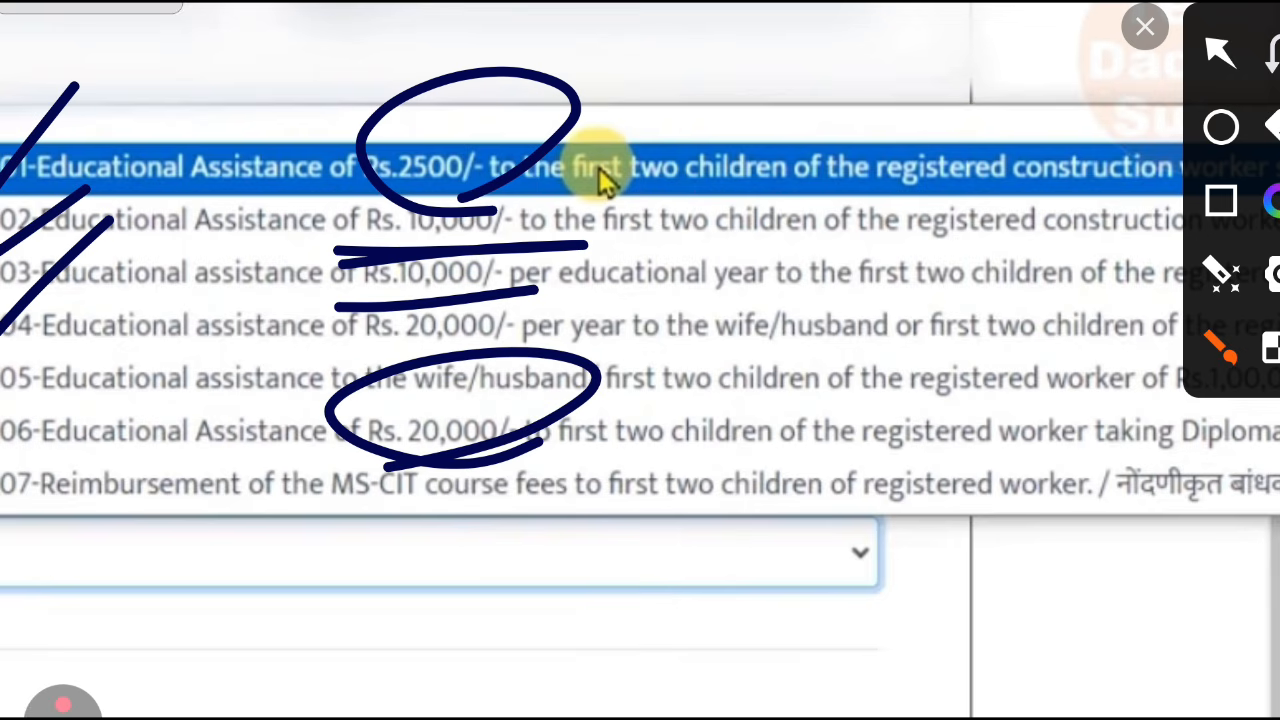
key("ctrl+z")
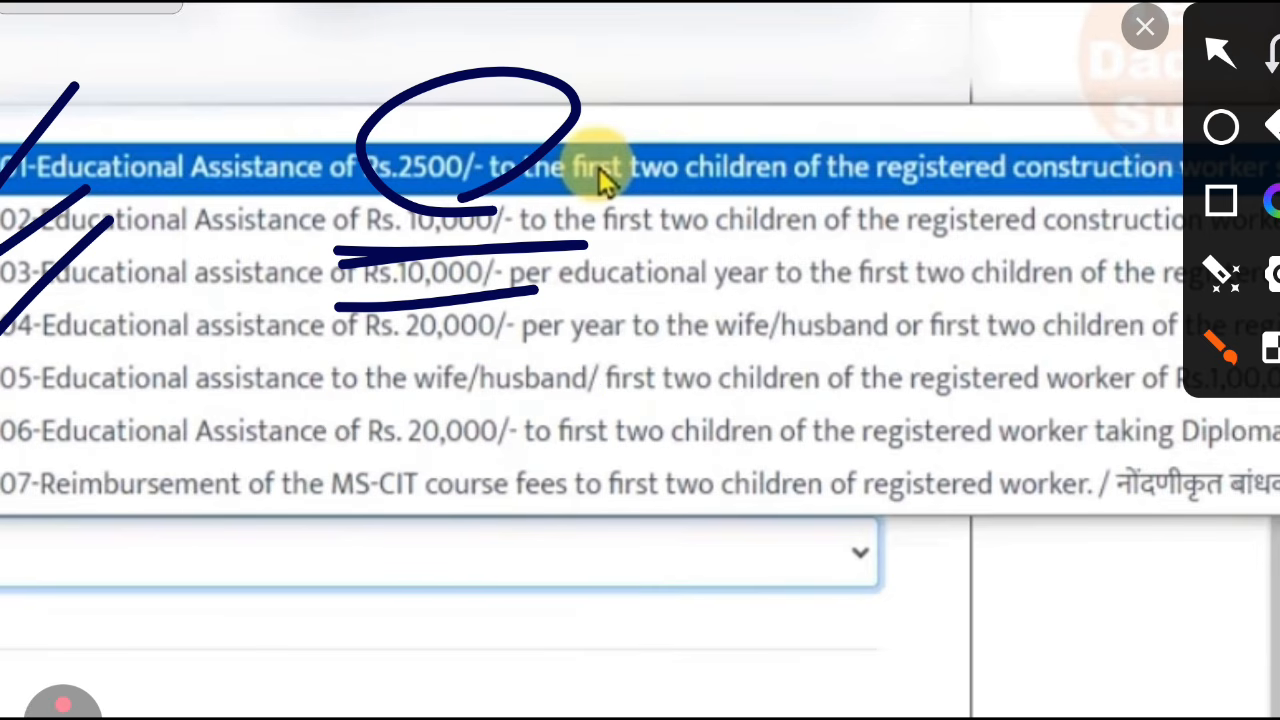
- Underline scheme 07 for MS-CIT course fees, and clear all marks by restarting the drawing overlay
mouse_move(315, 555)
left_mouse_down()
mouse_move(426, 522)
mouse_move(955, 466)
left_mouse_up()
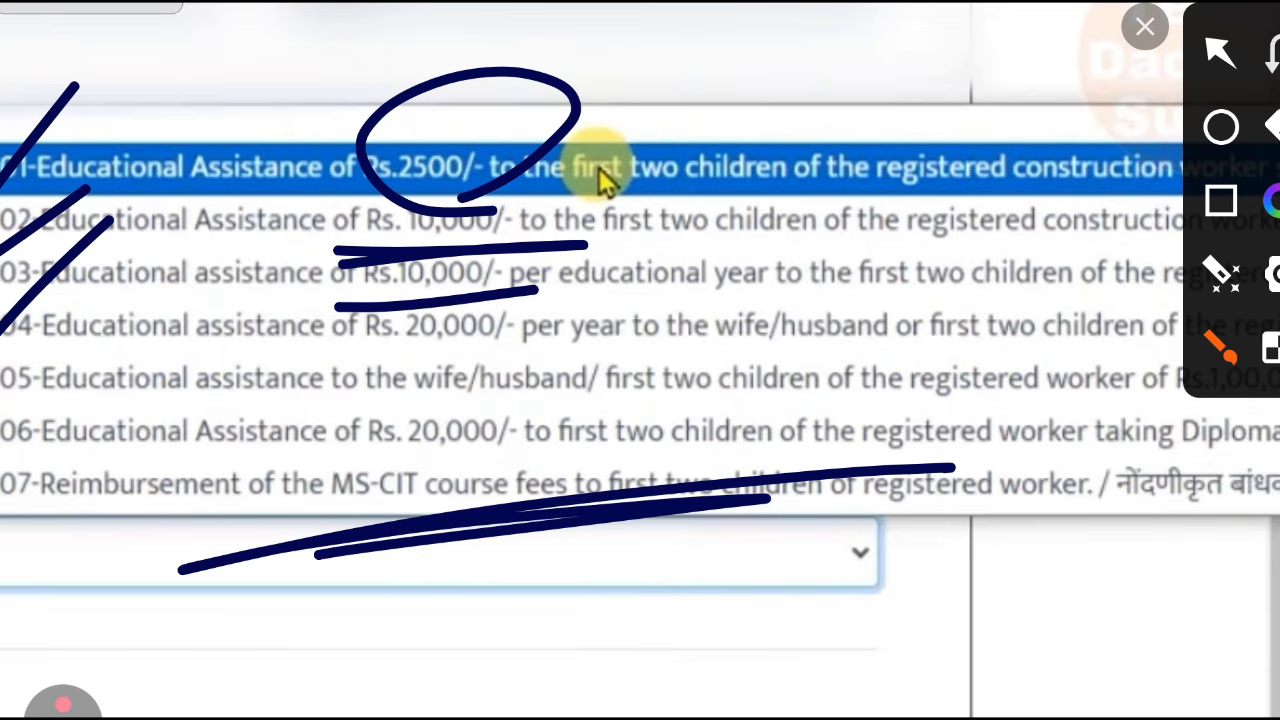
left_click(1145, 27)
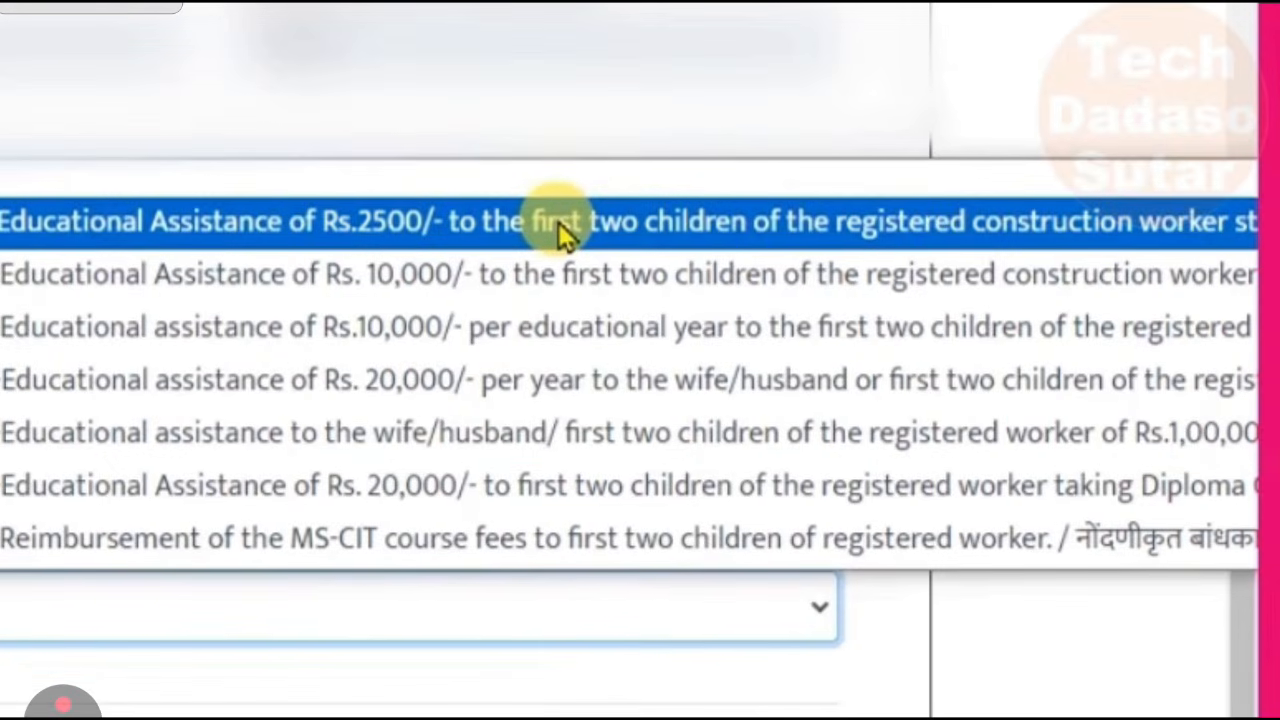
left_click(1268, 670)
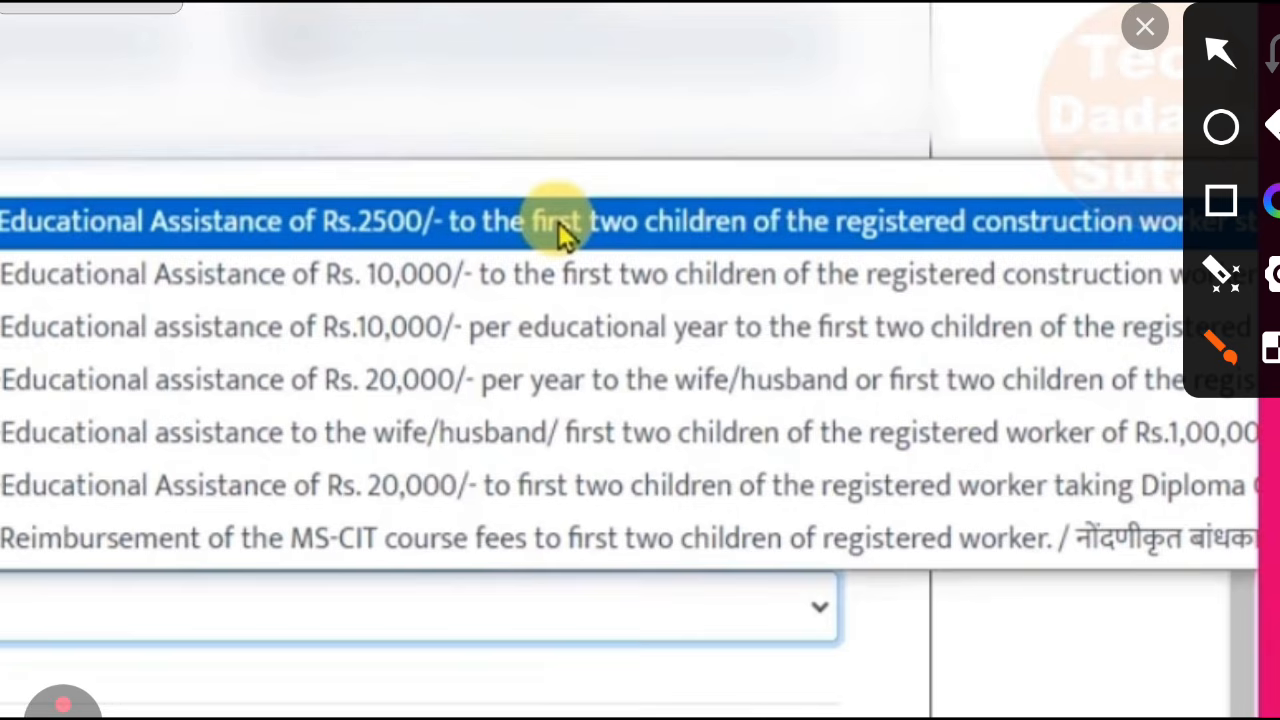
- Circle and underline the Rs. 20,000 amount in scheme 06, and handwrite 60,000 beside it
mouse_move(336, 508)
left_mouse_down()
mouse_move(284, 494)
mouse_move(574, 485)
mouse_move(542, 482)
left_mouse_up()
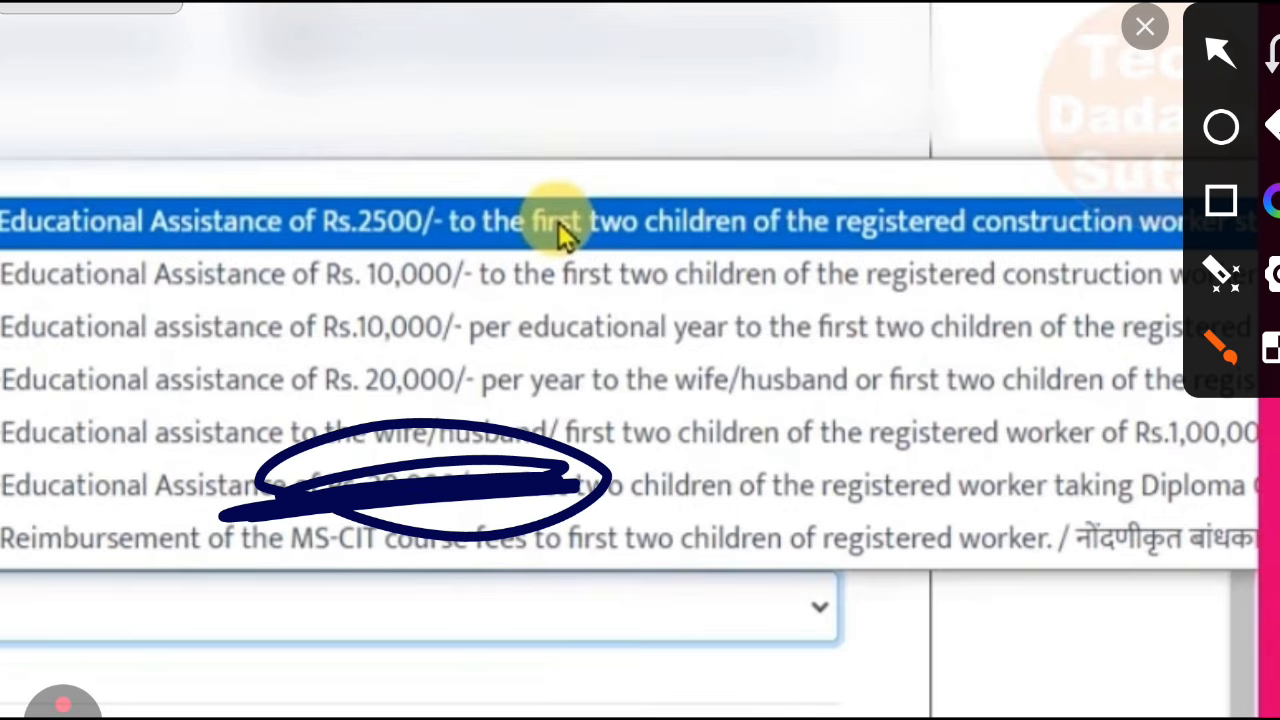
left_click_drag(706, 440, 652, 490)
left_click_drag(762, 458, 742, 447)
left_click_drag(821, 454, 797, 508)
left_click_drag(862, 422, 862, 443)
mouse_move(946, 430)
left_mouse_down()
mouse_move(926, 487)
mouse_move(942, 434)
left_mouse_up()
left_click_drag(1028, 465, 1042, 426)
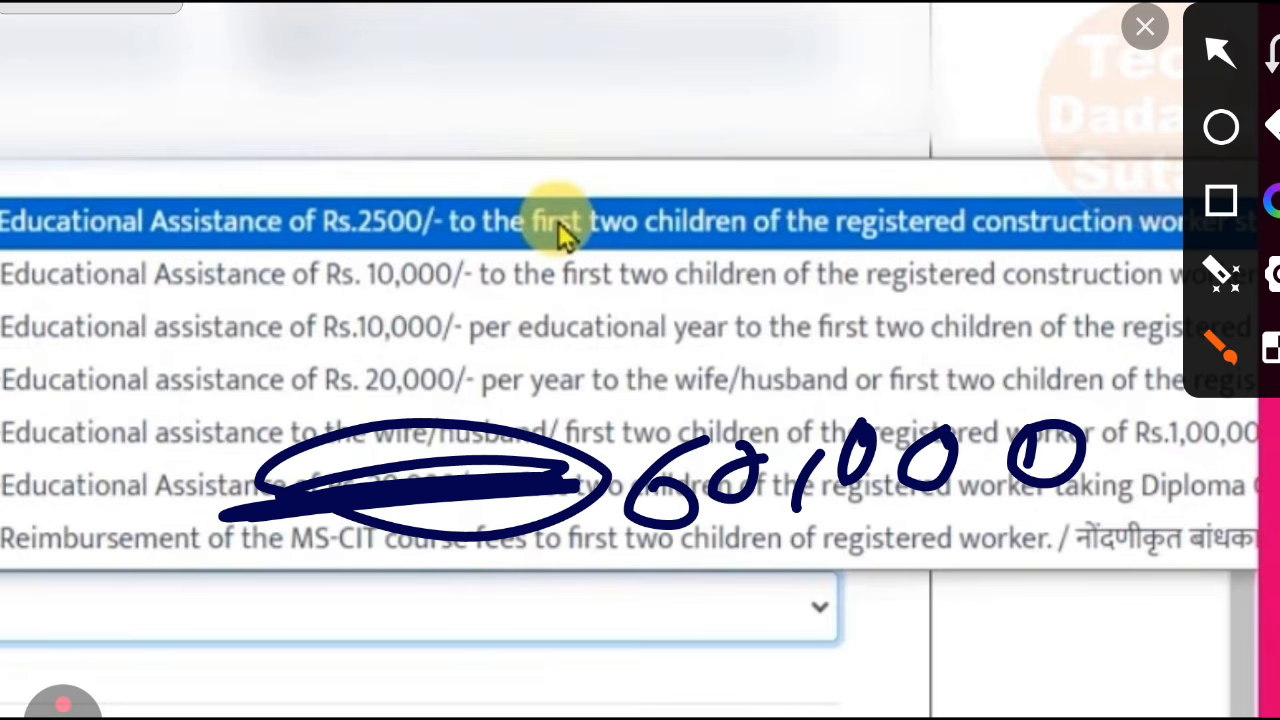
- Handwrite a second note beneath the 60,000 figure, and clear all marks by closing the drawing overlay
left_click_drag(676, 566, 678, 664)
left_click_drag(744, 602, 746, 674)
mouse_move(830, 568)
left_mouse_down()
mouse_move(800, 620)
mouse_move(834, 578)
left_mouse_up()
left_click_drag(912, 570, 908, 566)
left_click_drag(982, 590, 948, 656)
left_click_drag(1034, 552, 1022, 551)
mouse_move(1108, 550)
left_mouse_down()
mouse_move(1101, 542)
mouse_move(1153, 522)
left_mouse_up()
left_click(1145, 27)
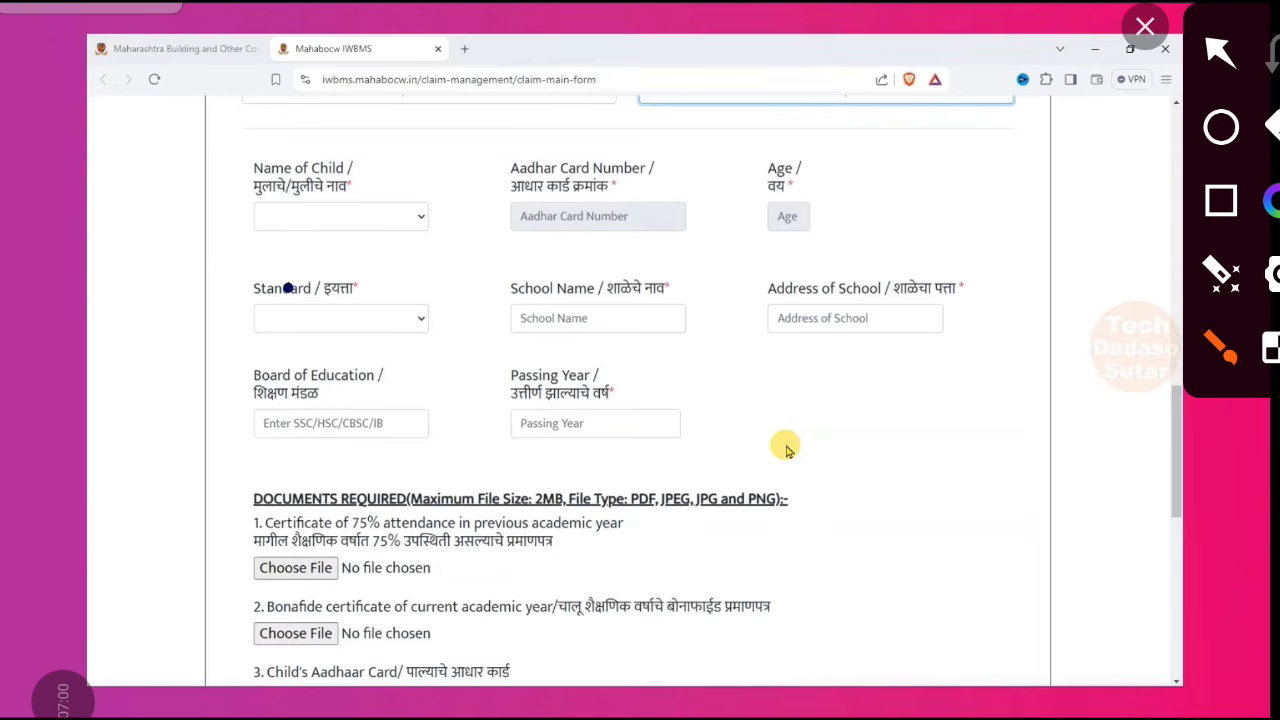
left_click_drag(288, 288, 514, 249)
left_click(1145, 26)
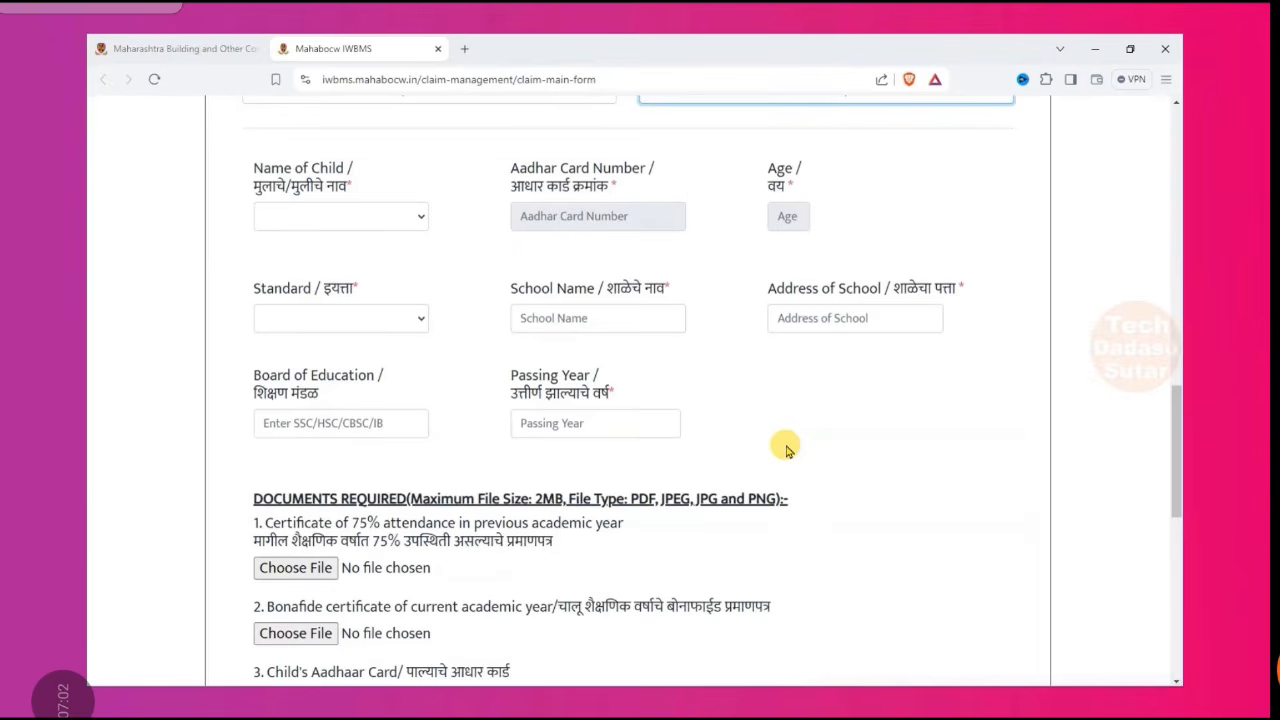
left_click(62, 705)
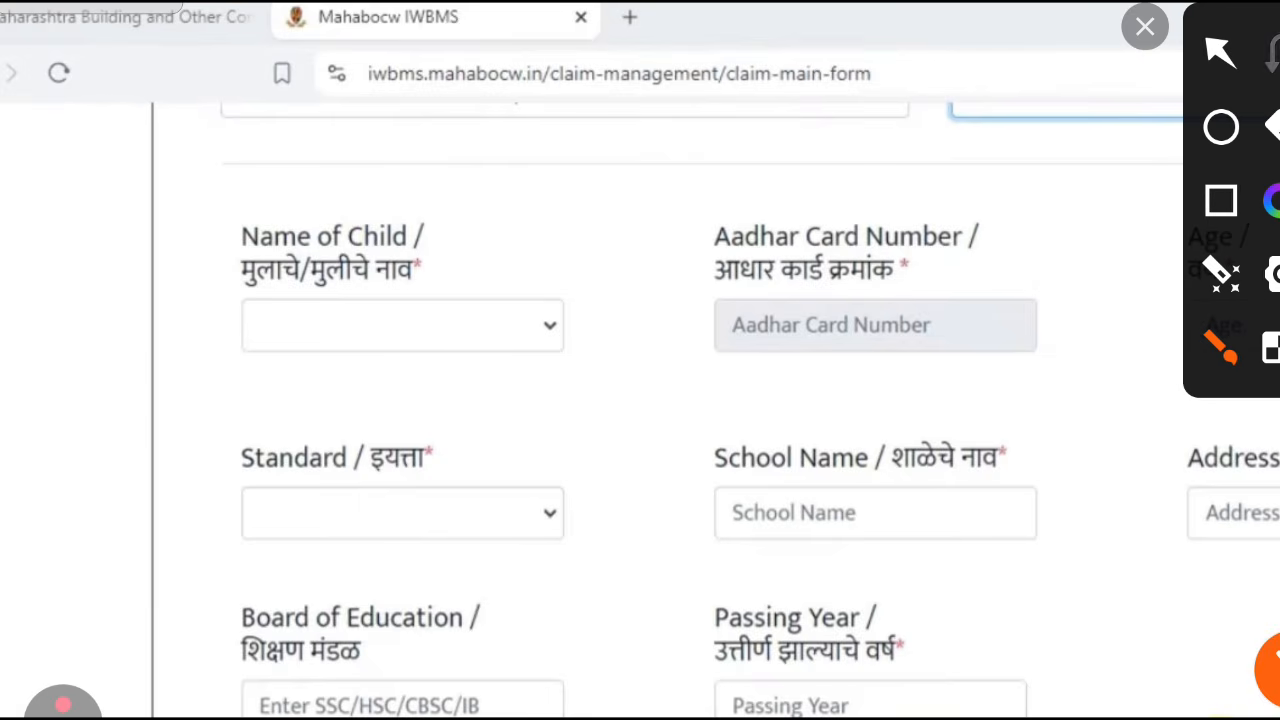
- Draw ticks on the Name of Child, Aadhar Card Number, Standard and School Name fields, and clear them
left_click_drag(195, 300, 537, 148)
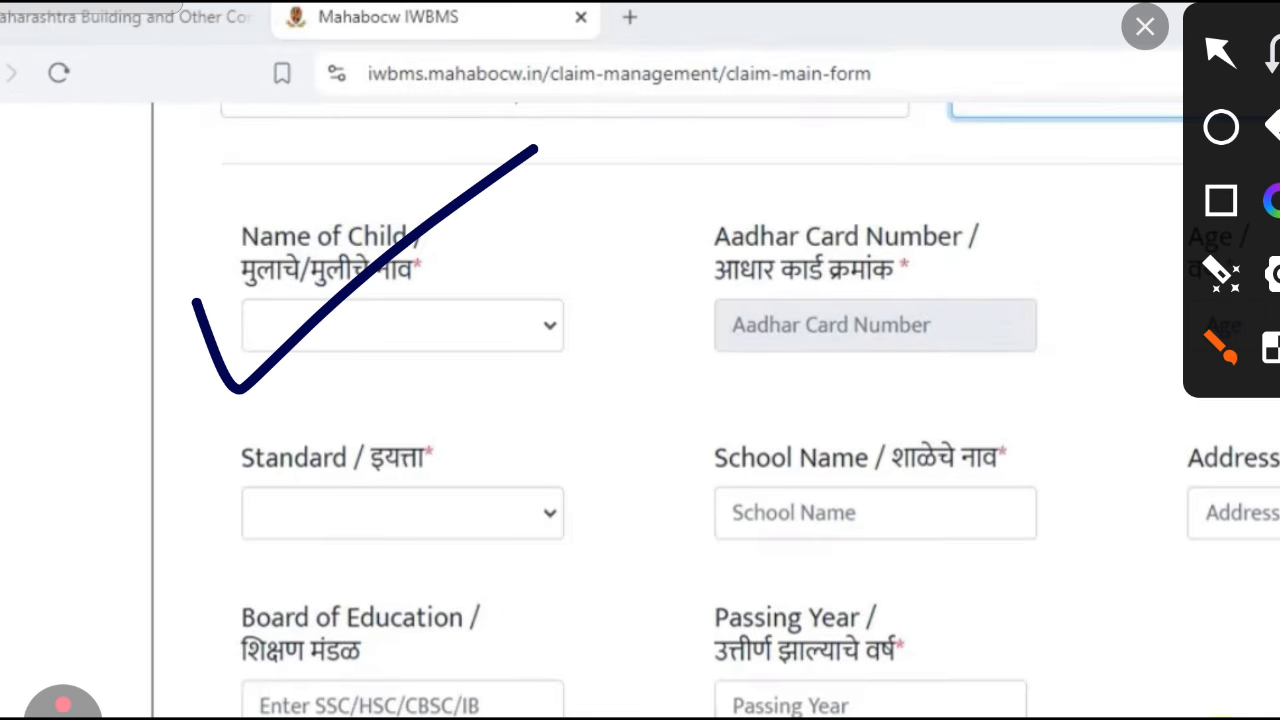
left_click_drag(675, 291, 911, 187)
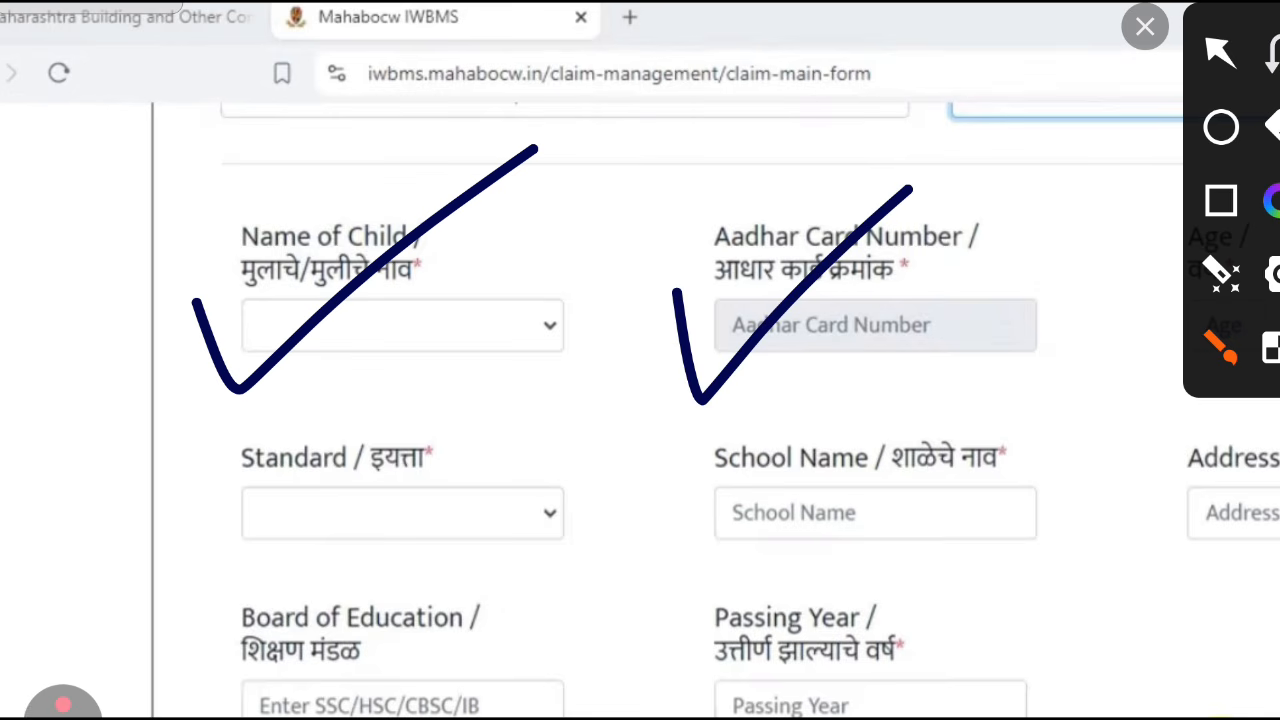
left_click_drag(240, 505, 545, 330)
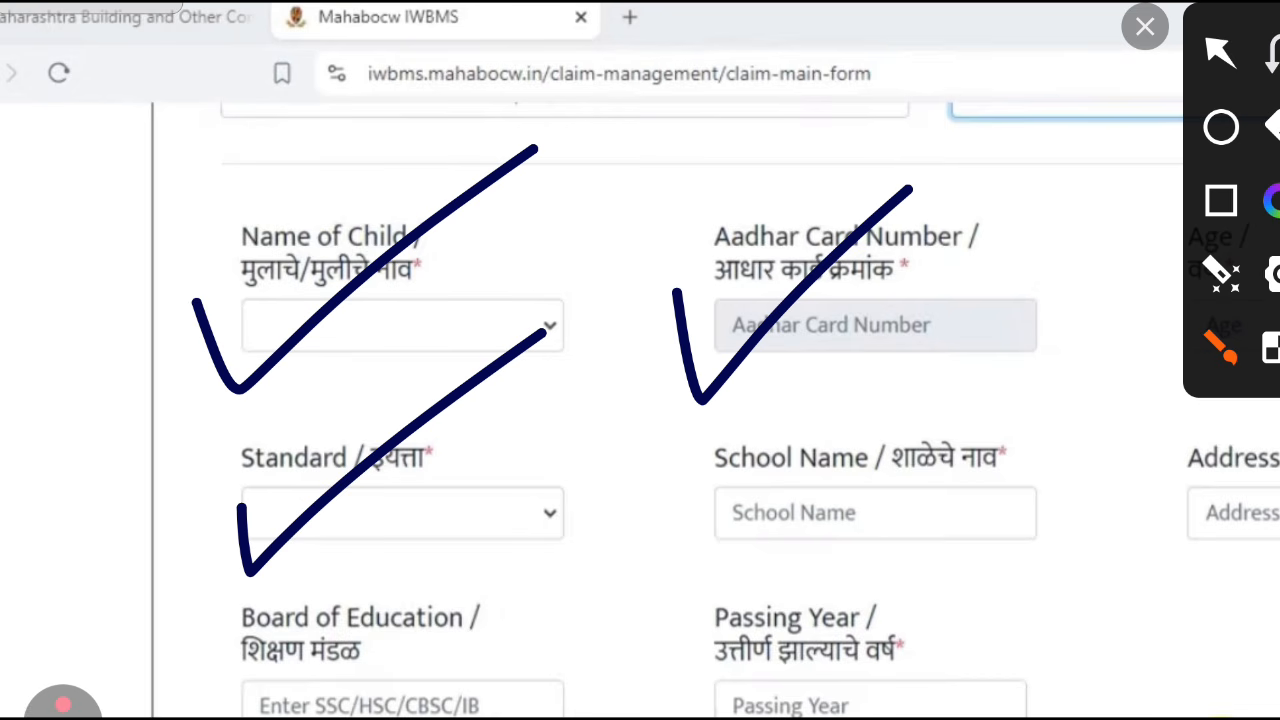
mouse_move(737, 500)
left_mouse_down()
mouse_move(758, 575)
mouse_move(888, 458)
left_mouse_up()
left_click(1145, 27)
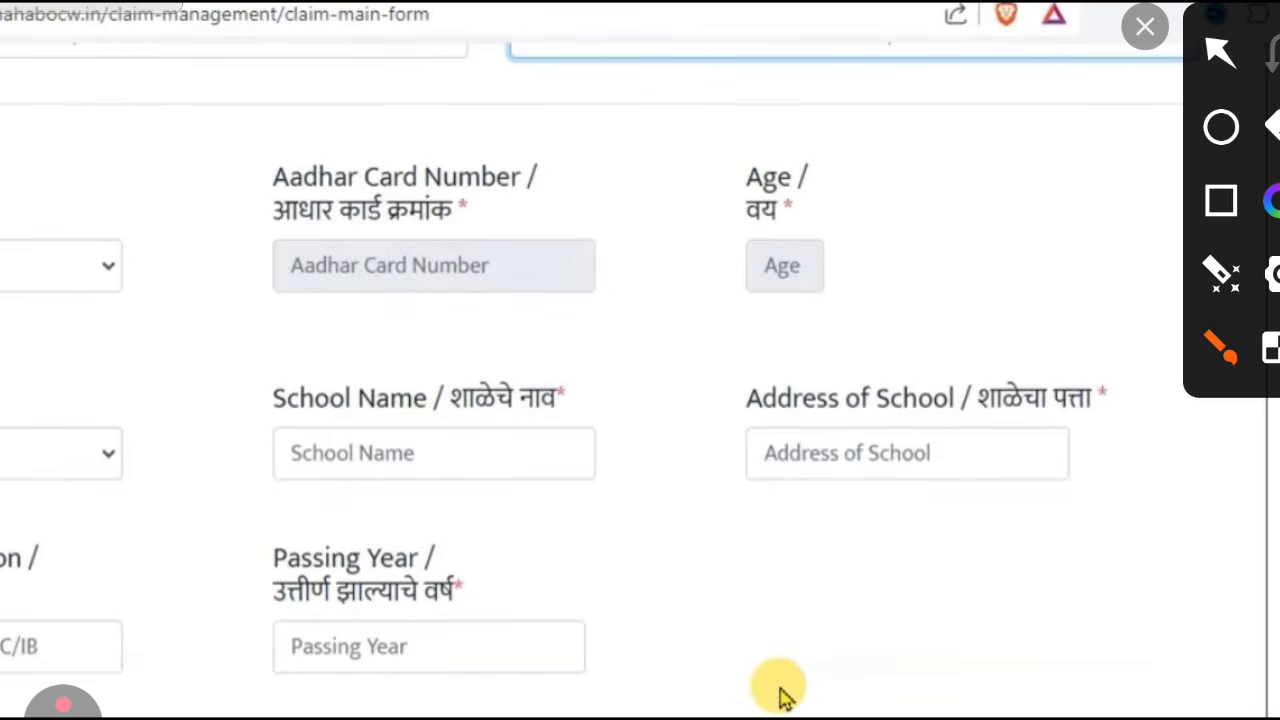
- Draw ticks beside the Age and Address of School fields, and clear both marks
left_click_drag(648, 220, 990, 25)
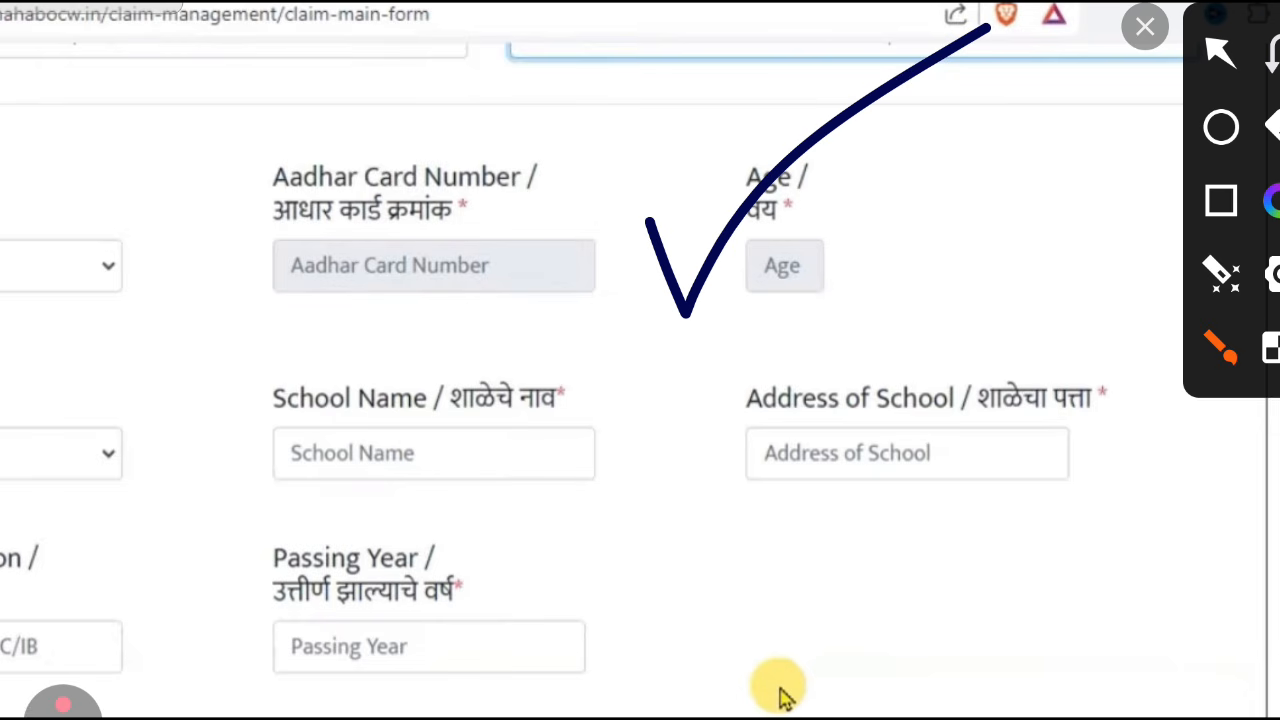
mouse_move(676, 415)
left_mouse_down()
mouse_move(692, 458)
mouse_move(948, 285)
left_mouse_up()
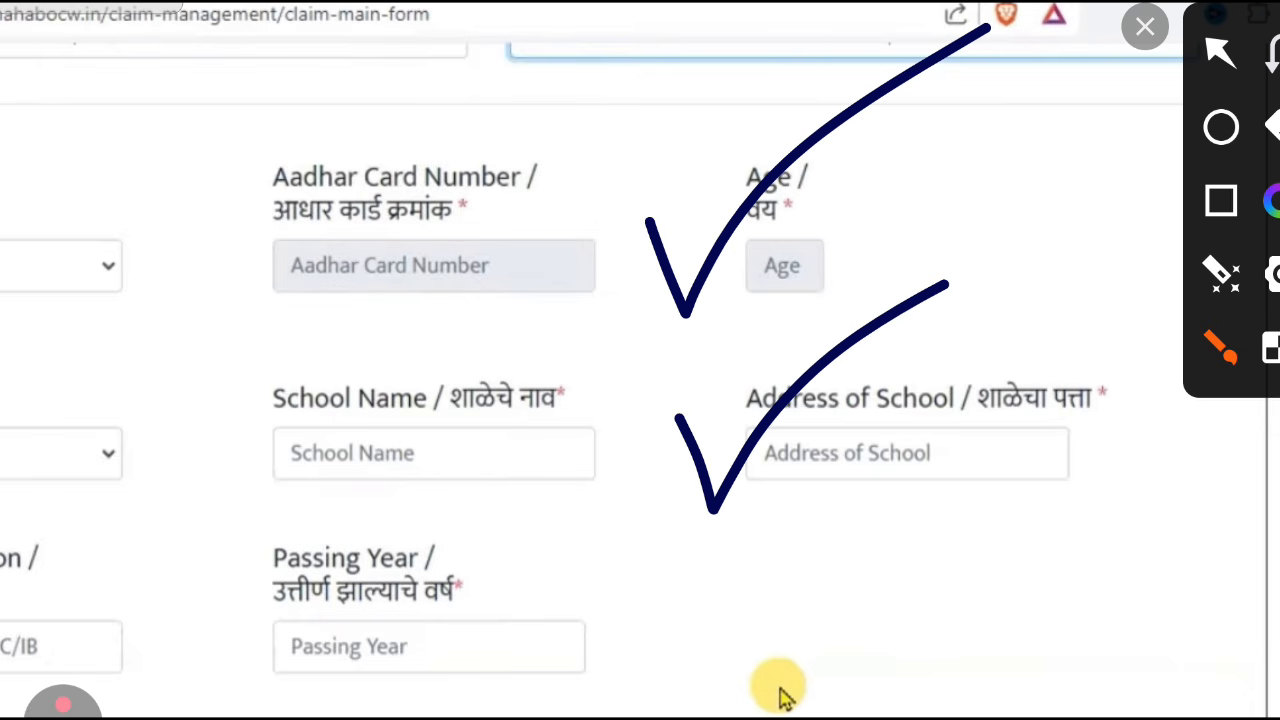
left_click(1145, 26)
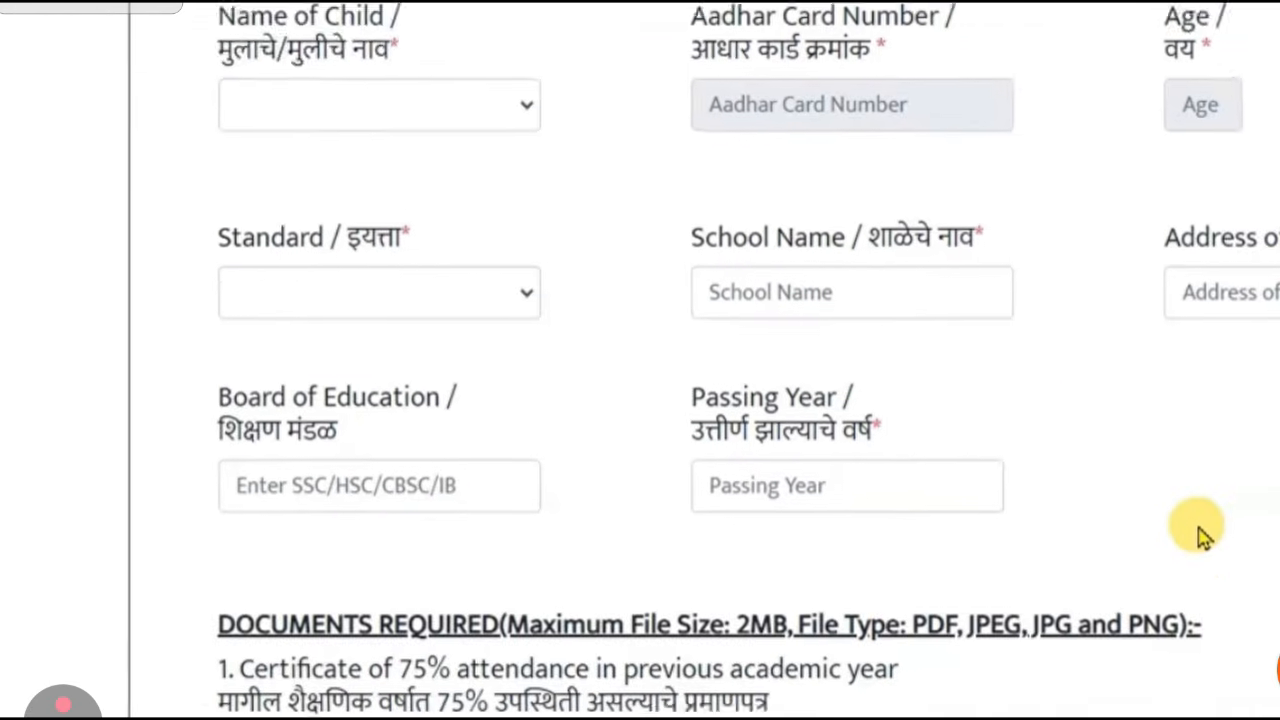
- Tick Board of Education, handwrite SSC/HSC/CBSB beneath it, circle and underline the writing, and clear the marks
left_click(1274, 670)
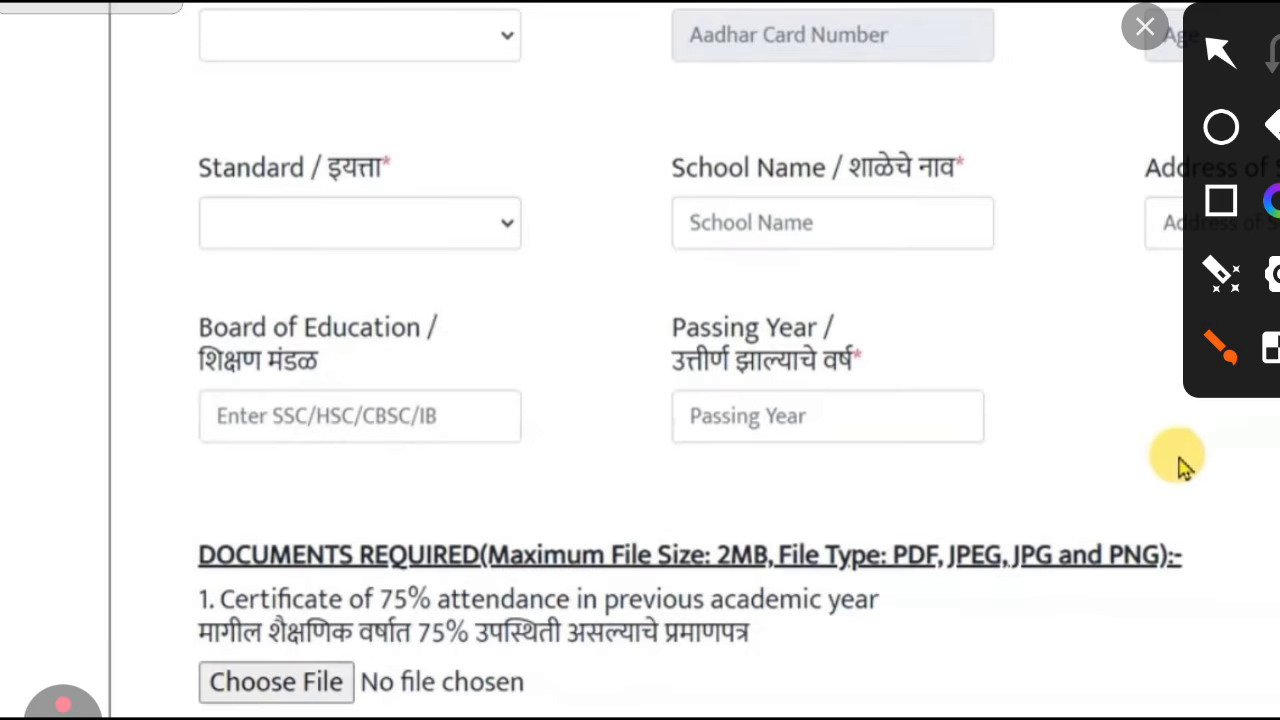
left_click_drag(158, 310, 464, 104)
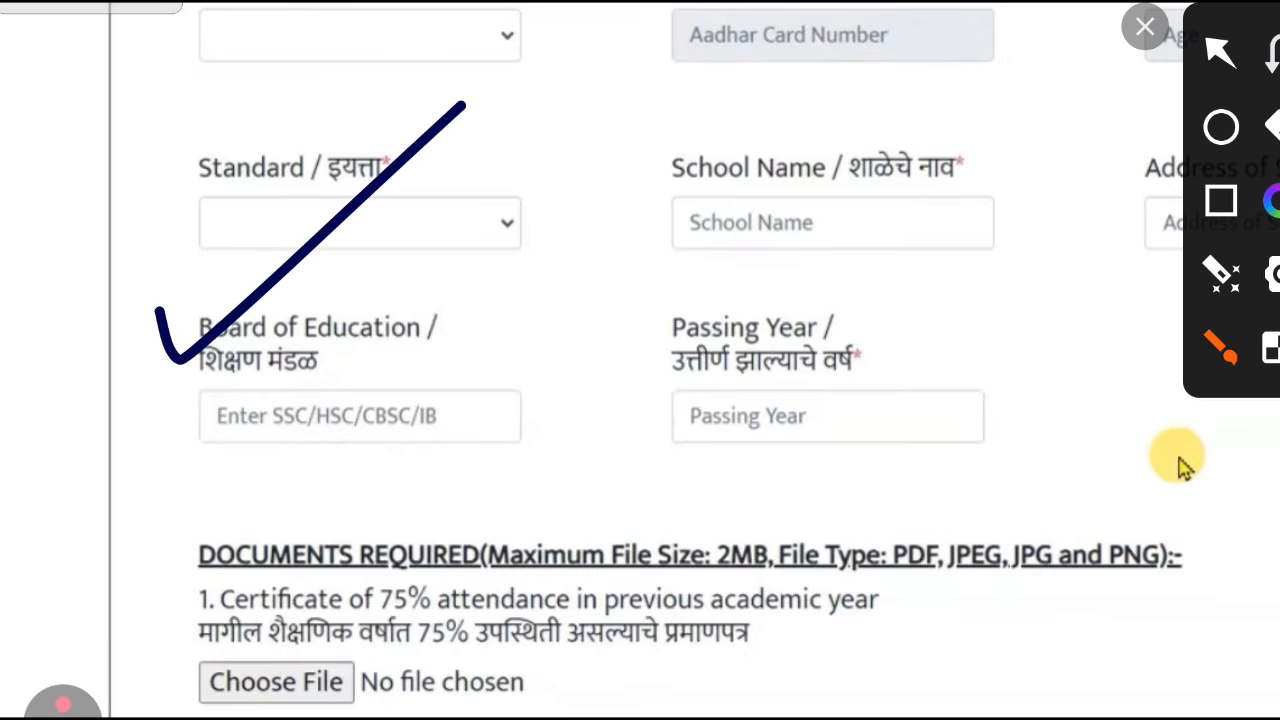
mouse_move(256, 484)
left_mouse_down()
mouse_move(236, 490)
mouse_move(198, 550)
left_mouse_up()
mouse_move(310, 478)
left_mouse_down()
mouse_move(276, 490)
mouse_move(258, 540)
left_mouse_up()
left_click_drag(372, 478, 360, 526)
left_click_drag(422, 440, 404, 572)
left_click_drag(466, 460, 462, 554)
mouse_move(508, 450)
left_mouse_down()
mouse_move(510, 540)
mouse_move(546, 492)
left_mouse_up()
mouse_move(562, 454)
left_mouse_down()
mouse_move(596, 506)
mouse_move(554, 530)
left_mouse_up()
left_click_drag(644, 460, 664, 520)
left_click_drag(696, 414, 666, 570)
left_click(740, 457)
left_click_drag(750, 458, 746, 522)
mouse_move(790, 420)
left_mouse_down()
mouse_move(798, 505)
mouse_move(820, 505)
left_mouse_up()
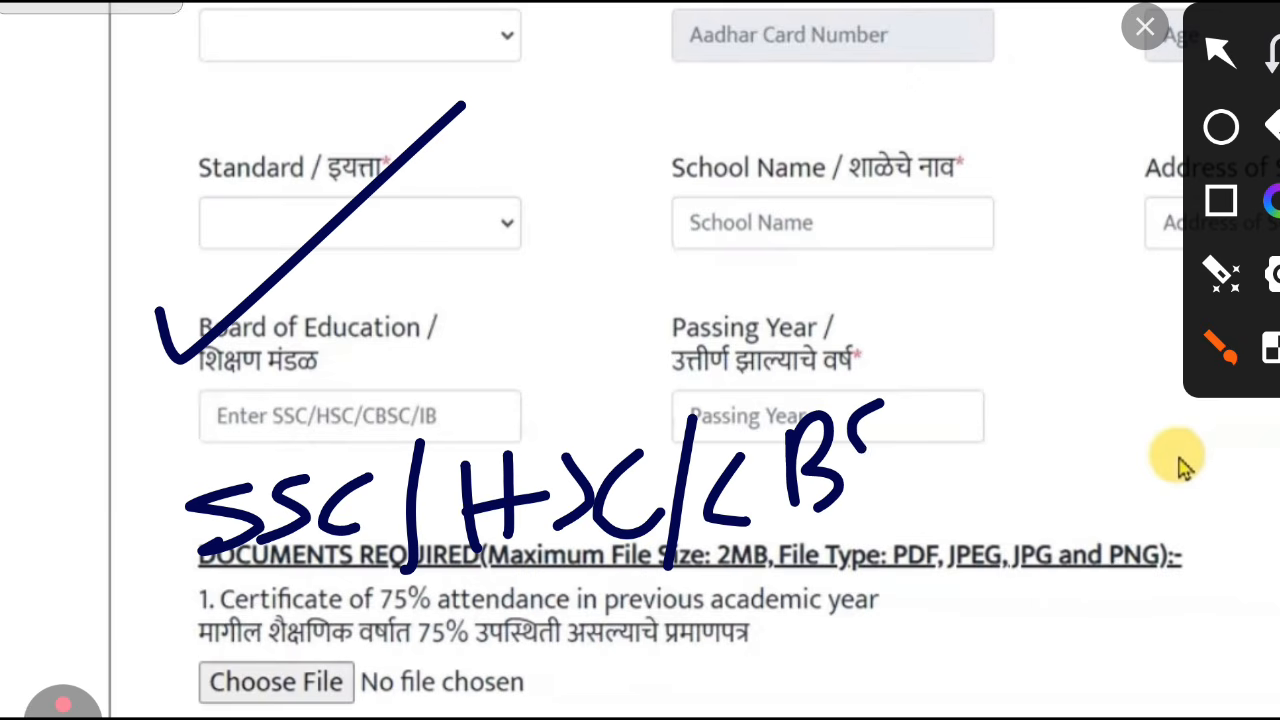
left_click_drag(920, 408, 880, 505)
left_click_drag(940, 380, 870, 512)
mouse_move(918, 572)
left_mouse_down()
mouse_move(1157, 471)
mouse_move(482, 614)
left_mouse_up()
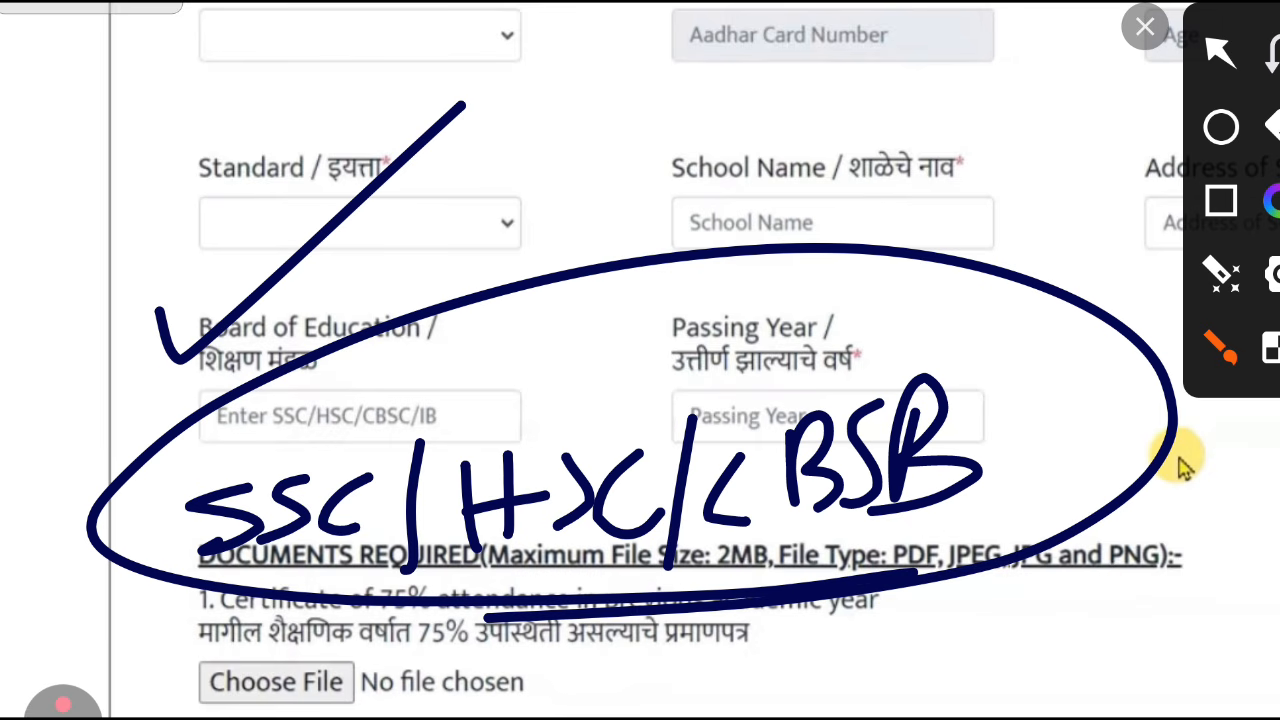
left_click(1145, 27)
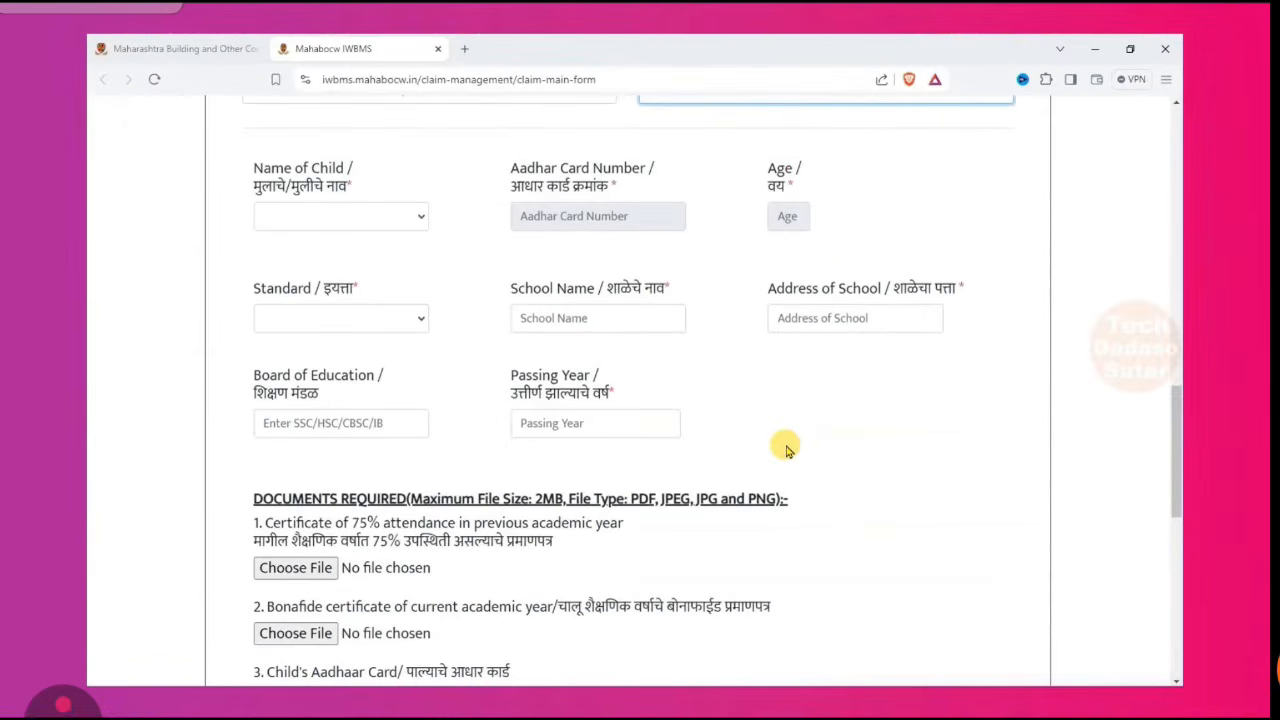
- Draw ticks down the open Standard list, underline the 10th/SSC option, and clear the marks
left_click(63, 704)
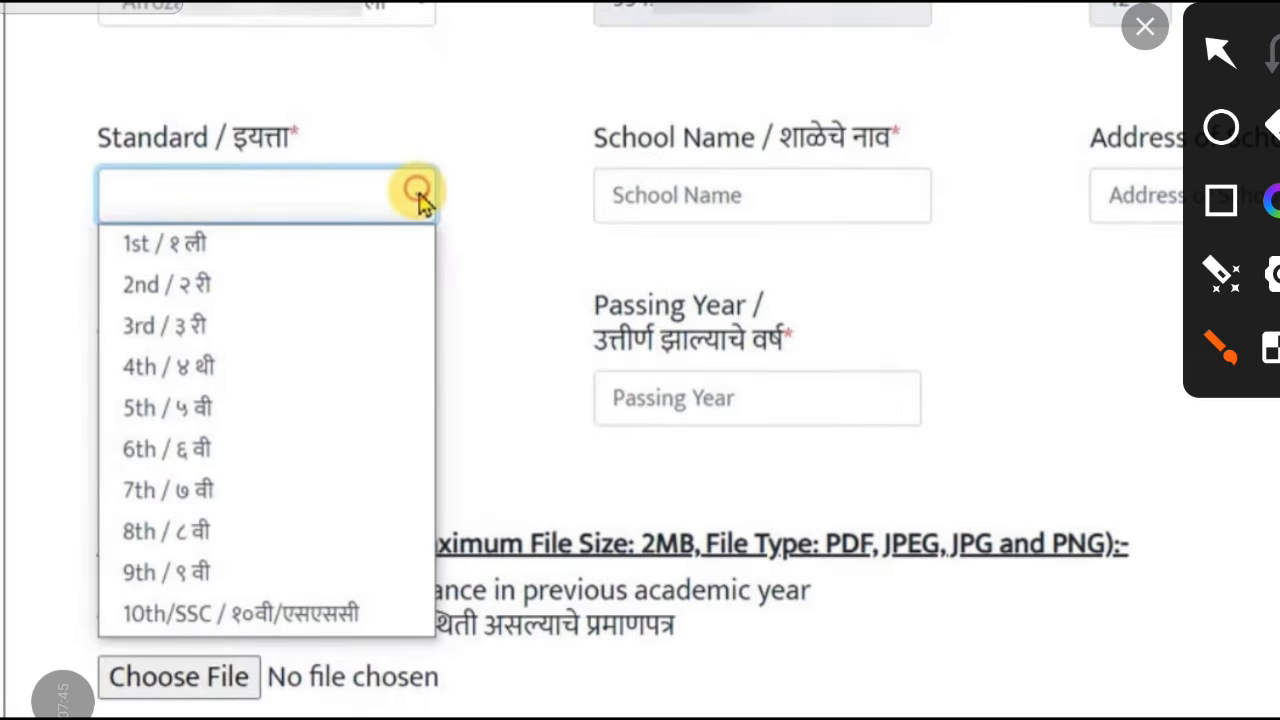
left_click_drag(222, 198, 458, 92)
left_click_drag(262, 240, 452, 188)
mouse_move(264, 290)
left_mouse_down()
mouse_move(420, 238)
mouse_move(458, 282)
left_mouse_up()
mouse_move(260, 385)
left_mouse_down()
mouse_move(288, 436)
mouse_move(442, 325)
left_mouse_up()
mouse_move(286, 410)
left_mouse_down()
mouse_move(322, 462)
mouse_move(422, 382)
left_mouse_up()
left_click_drag(266, 448, 442, 414)
left_click_drag(260, 522, 470, 430)
left_click_drag(143, 658, 585, 598)
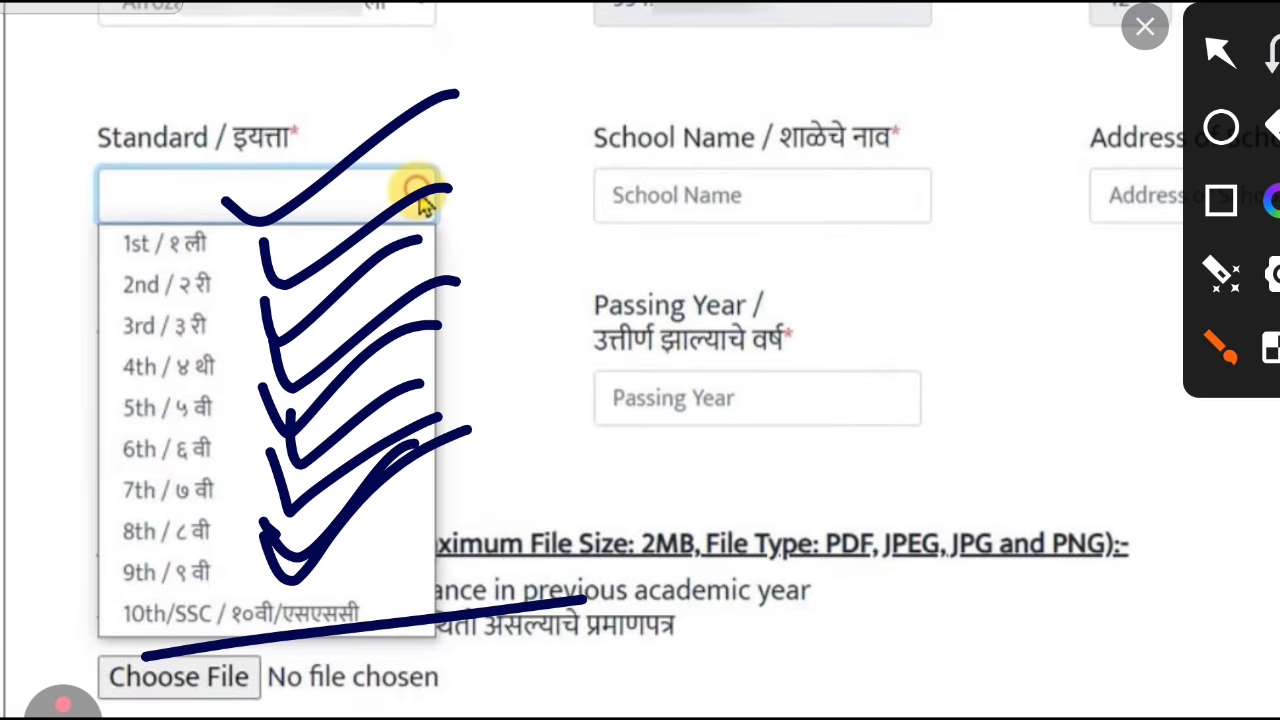
left_click(1145, 27)
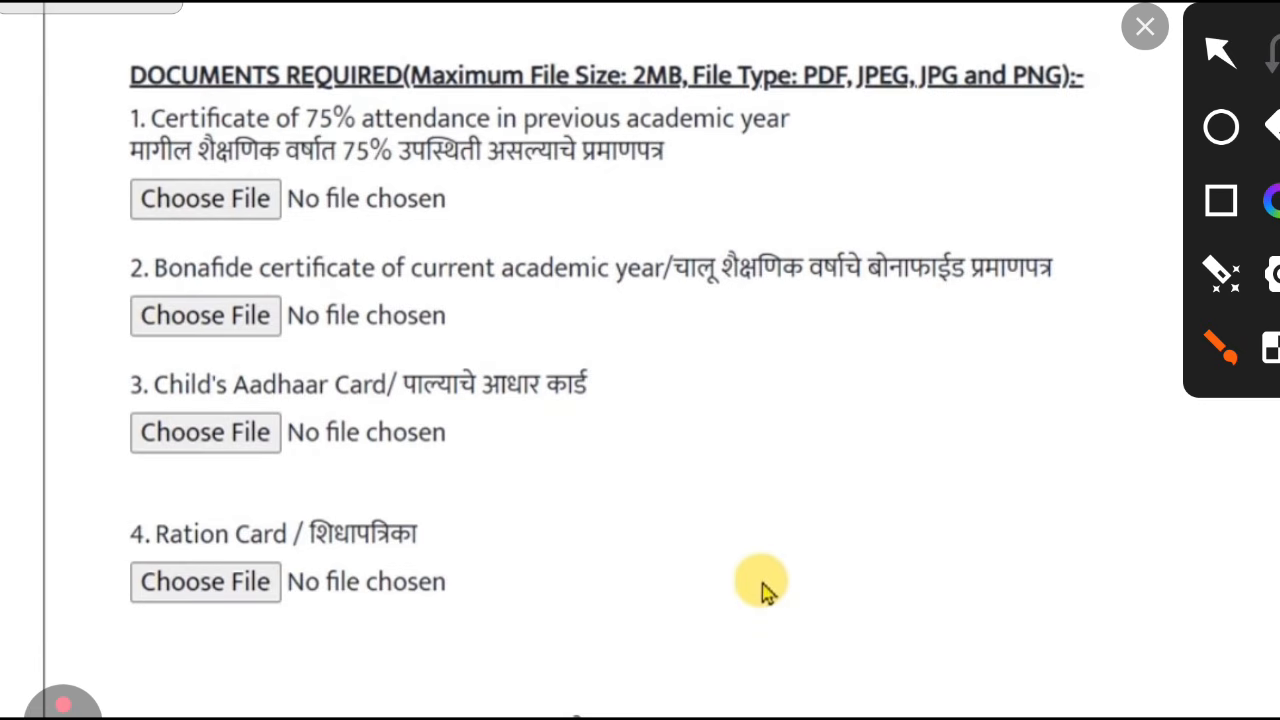
- Tick the 75% attendance certificate requirement, draw a line over its Marathi text, and undo that line
left_click_drag(64, 119, 227, 24)
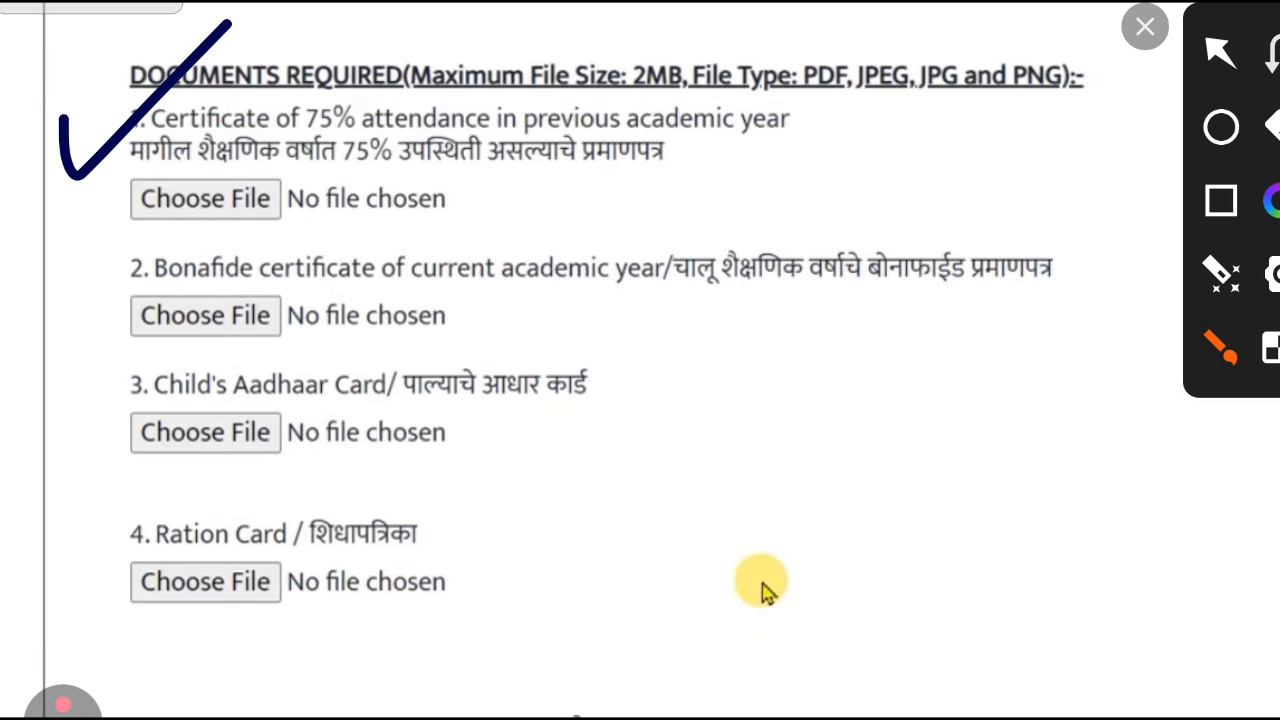
left_click_drag(284, 152, 480, 140)
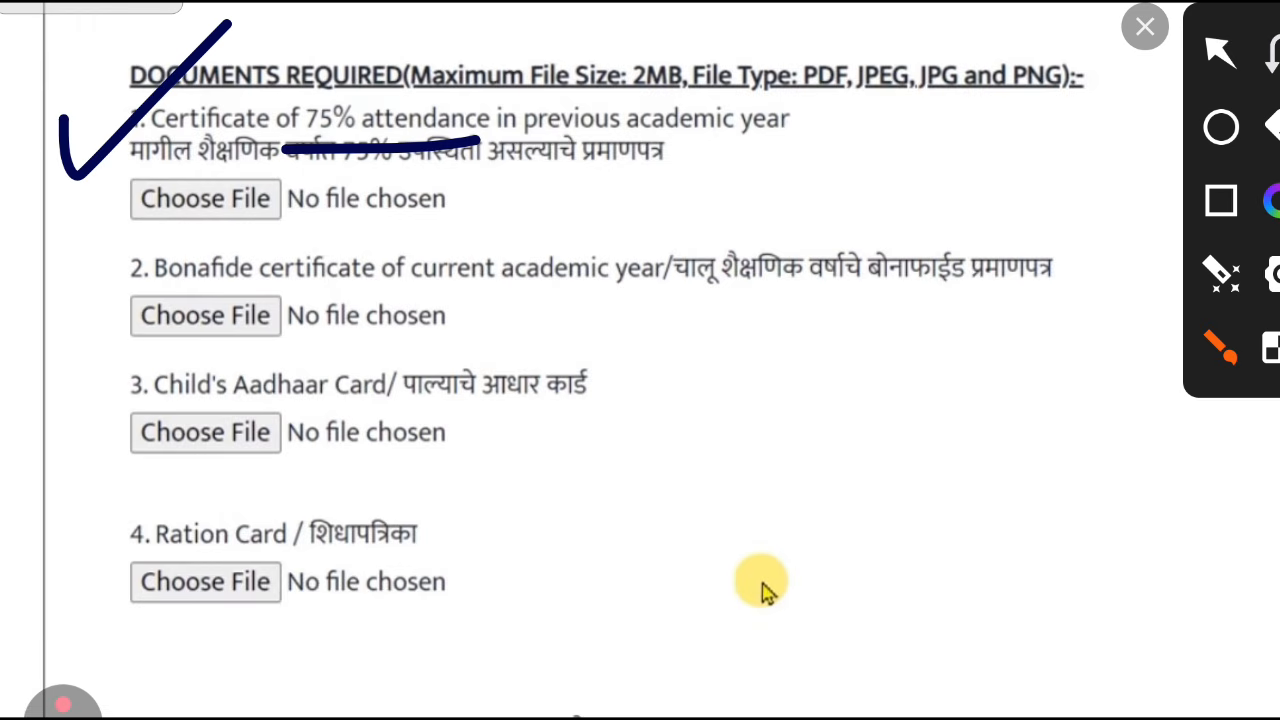
key("ctrl+z")
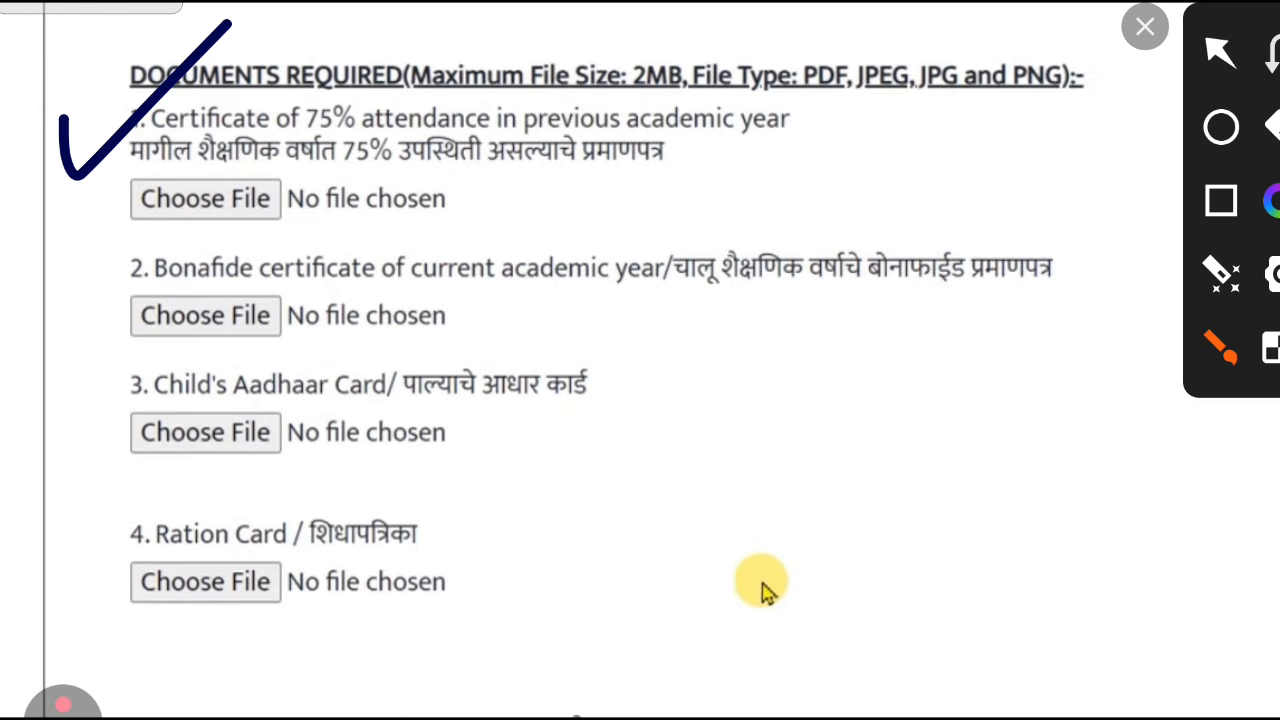
- Handwrite "1th - 10th" beside the required documents list and underline it twice
left_click_drag(608, 425, 750, 490)
mouse_move(744, 336)
left_mouse_down()
mouse_move(748, 420)
mouse_move(784, 352)
left_mouse_up()
mouse_move(787, 322)
left_mouse_down()
mouse_move(848, 400)
mouse_move(856, 438)
left_mouse_up()
left_click_drag(852, 458, 940, 440)
left_click_drag(955, 383, 990, 480)
left_click_drag(1030, 382, 1032, 388)
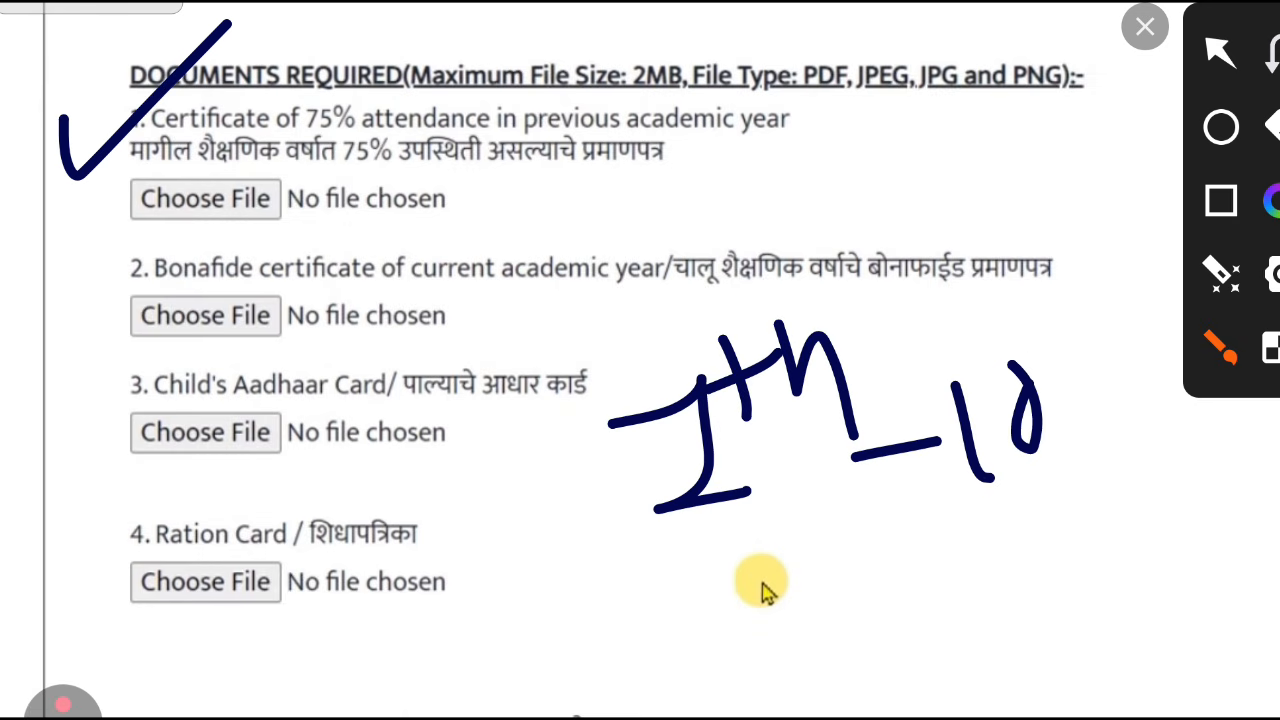
left_click_drag(1063, 295, 1045, 375)
left_click_drag(995, 350, 1078, 330)
left_click_drag(1087, 268, 1155, 380)
left_click_drag(576, 558, 1167, 518)
left_click_drag(536, 617, 1190, 567)
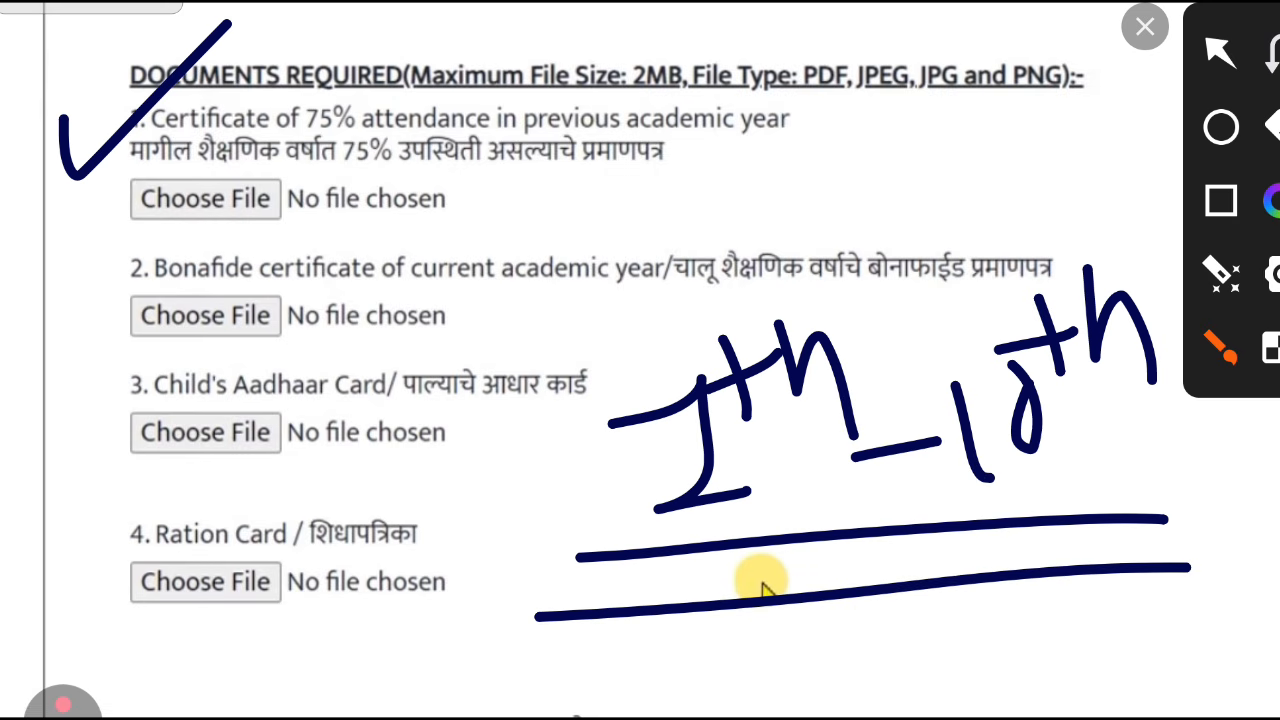
- Tick the Bonafide certificate, Child's Aadhaar Card and Ration Card, underline "current academic year", and clear all marks
left_click_drag(92, 240, 255, 140)
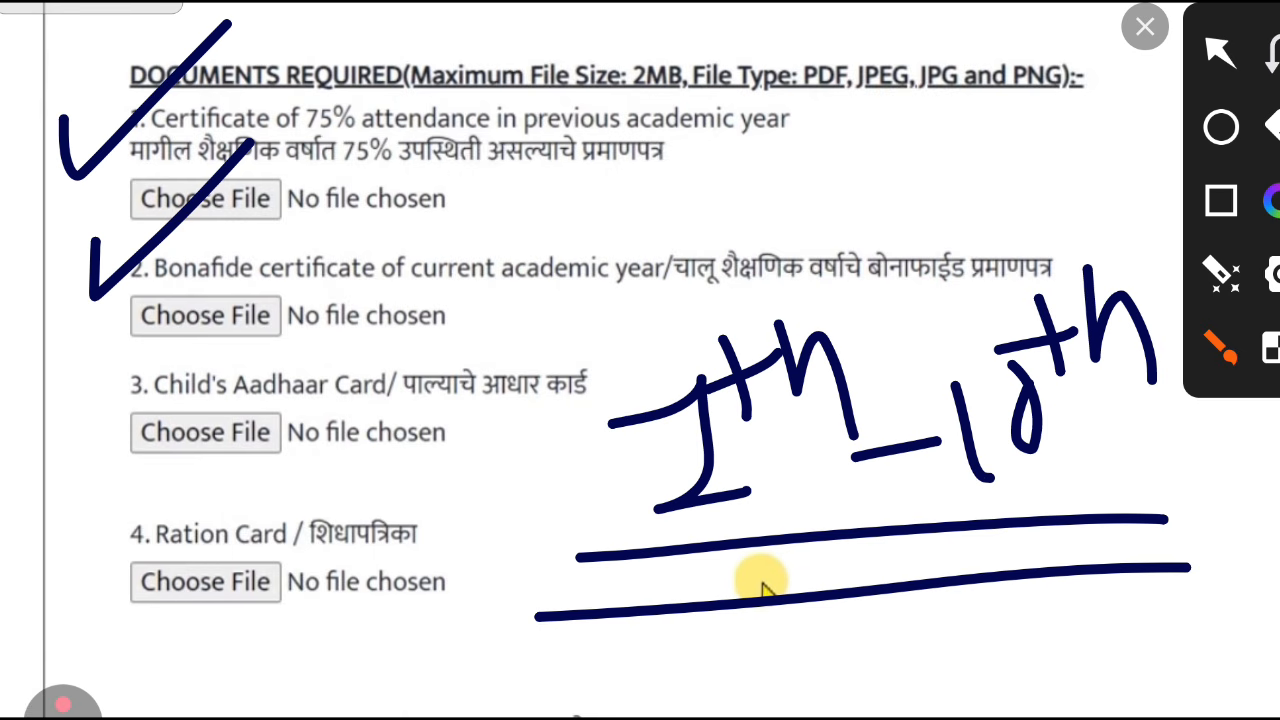
left_click_drag(428, 314, 660, 298)
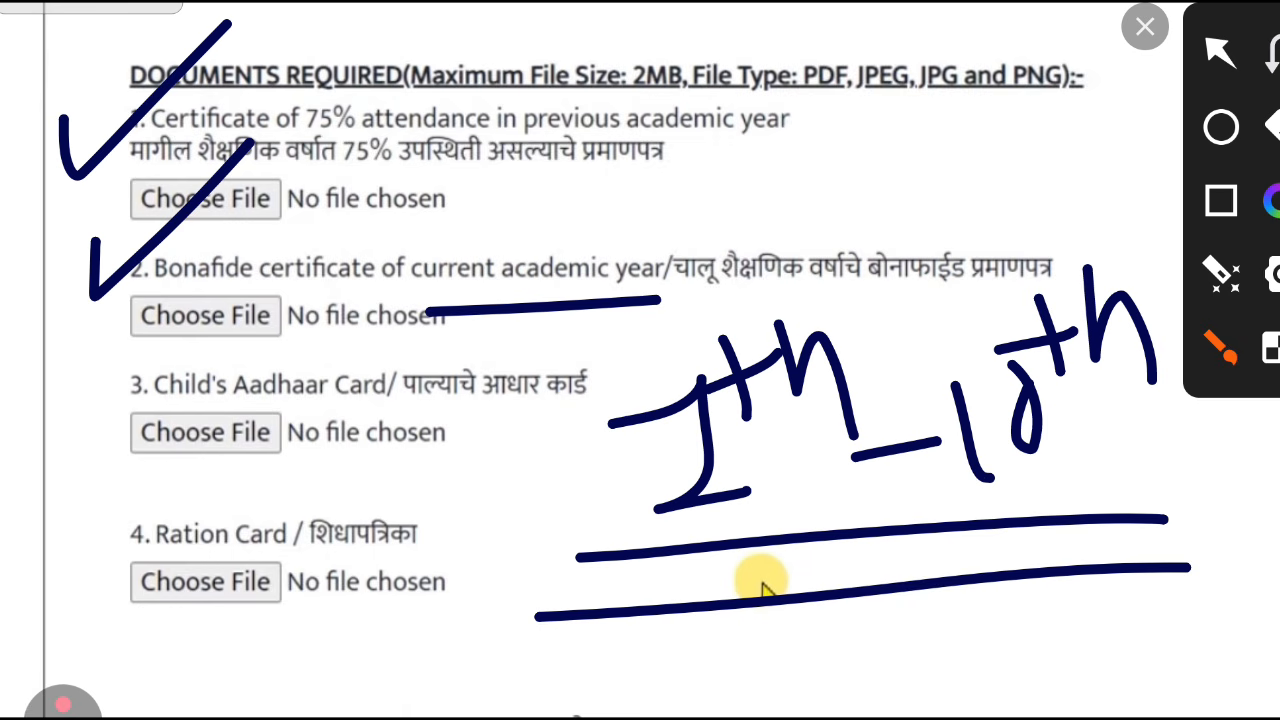
left_click_drag(78, 358, 280, 232)
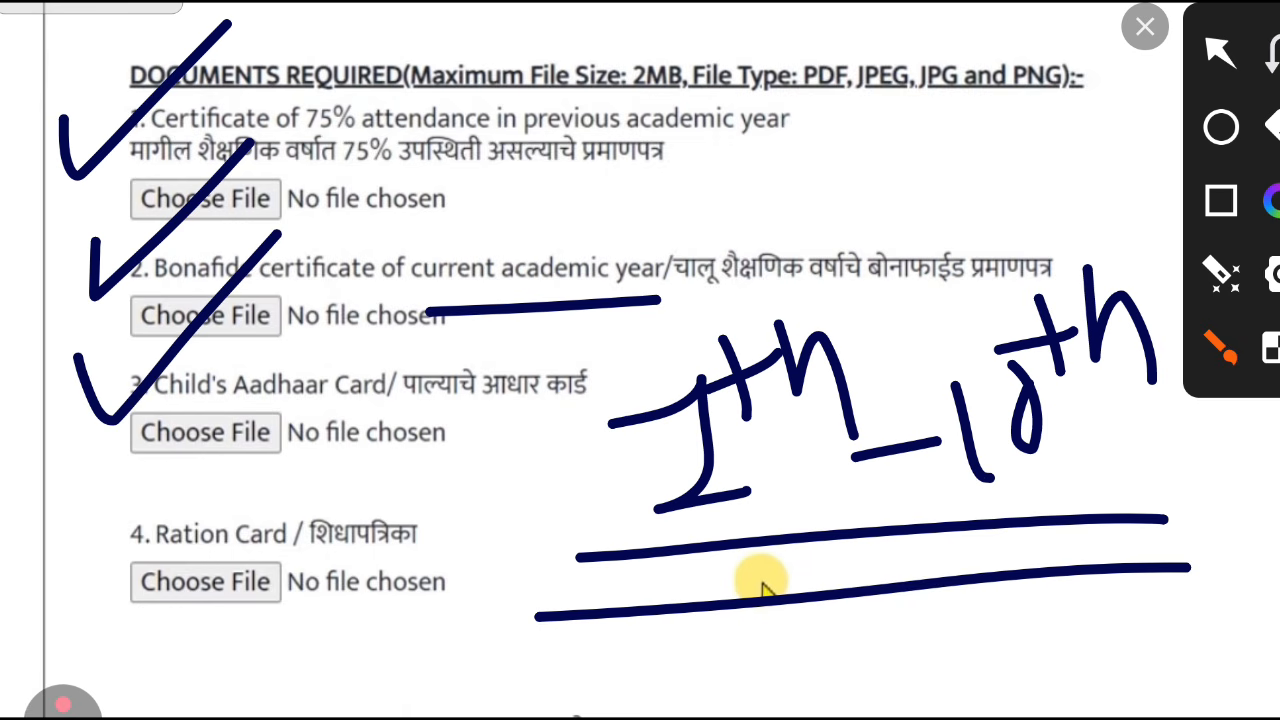
left_click_drag(112, 512, 236, 432)
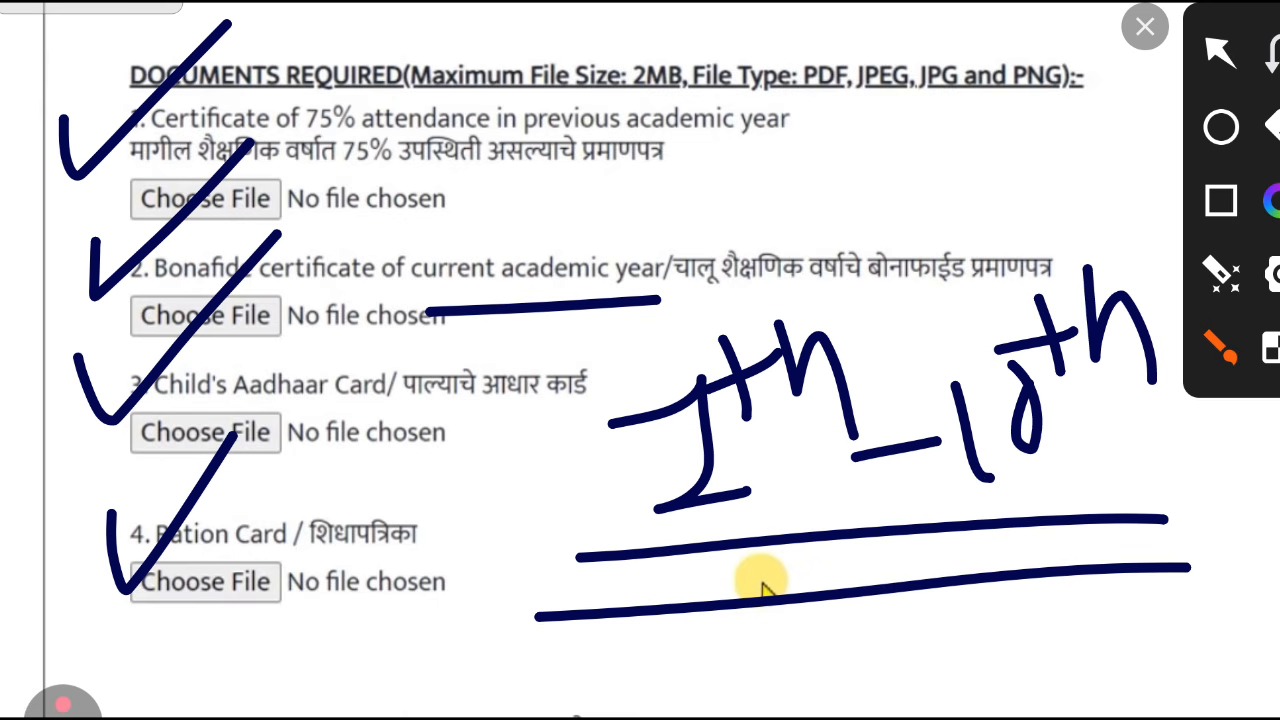
key("Escape")
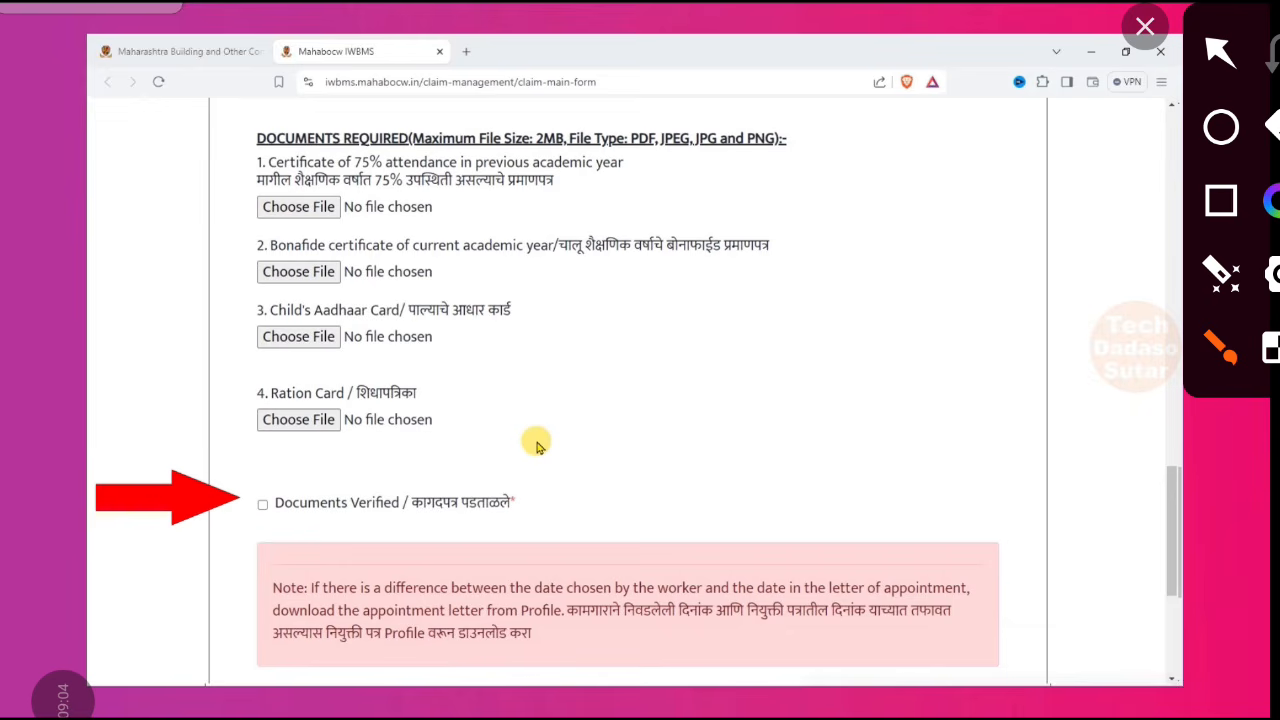
- Draw a tick beside the Documents Verified checkbox, and clear the mark
mouse_move(214, 470)
left_mouse_down()
mouse_move(242, 509)
mouse_move(405, 357)
left_mouse_up()
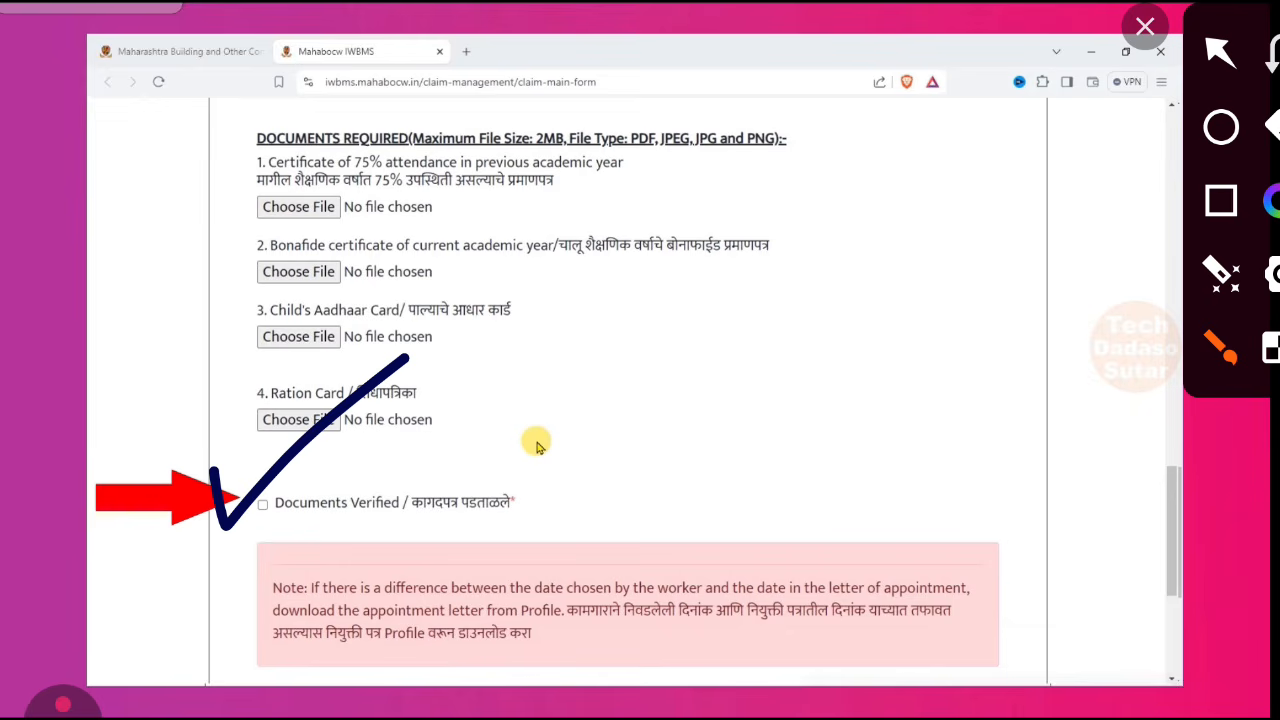
left_click(1145, 26)
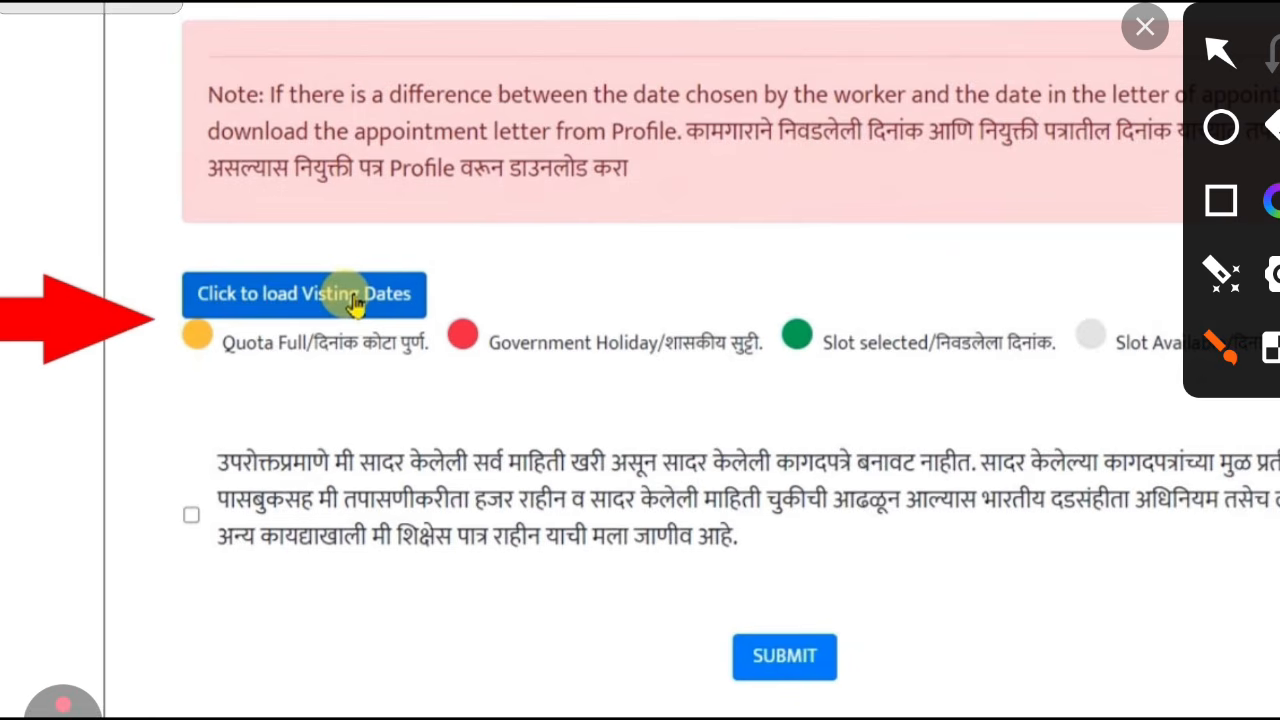
- Handwrite the word "Varification" across the area above the date slot legend and underline it
left_click_drag(502, 216, 580, 152)
left_click_drag(616, 238, 632, 292)
mouse_move(646, 240)
left_mouse_down()
mouse_move(687, 285)
mouse_move(701, 219)
left_mouse_up()
left_click_drag(732, 206, 732, 271)
left_click_drag(704, 154, 719, 158)
left_click_drag(800, 160, 858, 116)
left_click_drag(797, 239, 847, 210)
left_click_drag(877, 199, 859, 239)
left_click(844, 156)
left_click_drag(936, 194, 893, 238)
mouse_move(976, 166)
left_mouse_down()
mouse_move(942, 236)
mouse_move(968, 204)
left_mouse_up()
left_click_drag(1022, 132, 1098, 135)
left_click_drag(728, 268, 1168, 209)
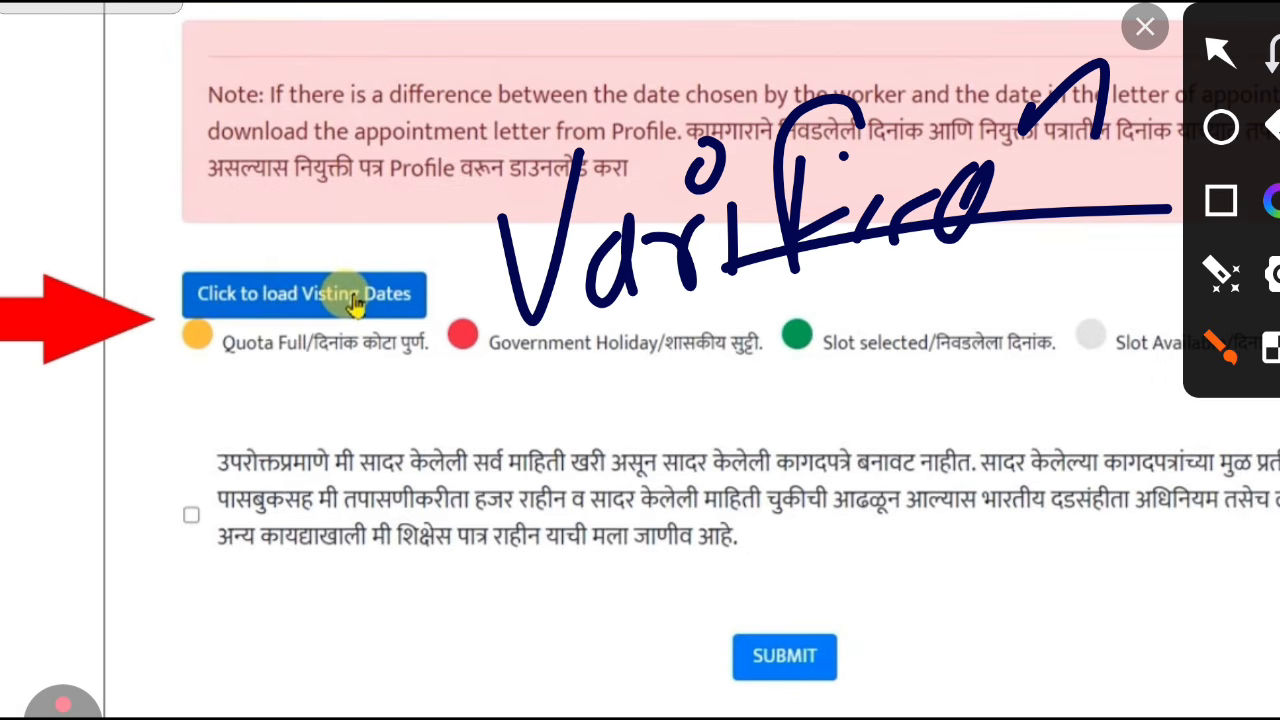
- Draw a tick at the visiting dates button, and circle and underline the Quota Full and Government Holiday legend entries
left_click_drag(122, 236, 340, 102)
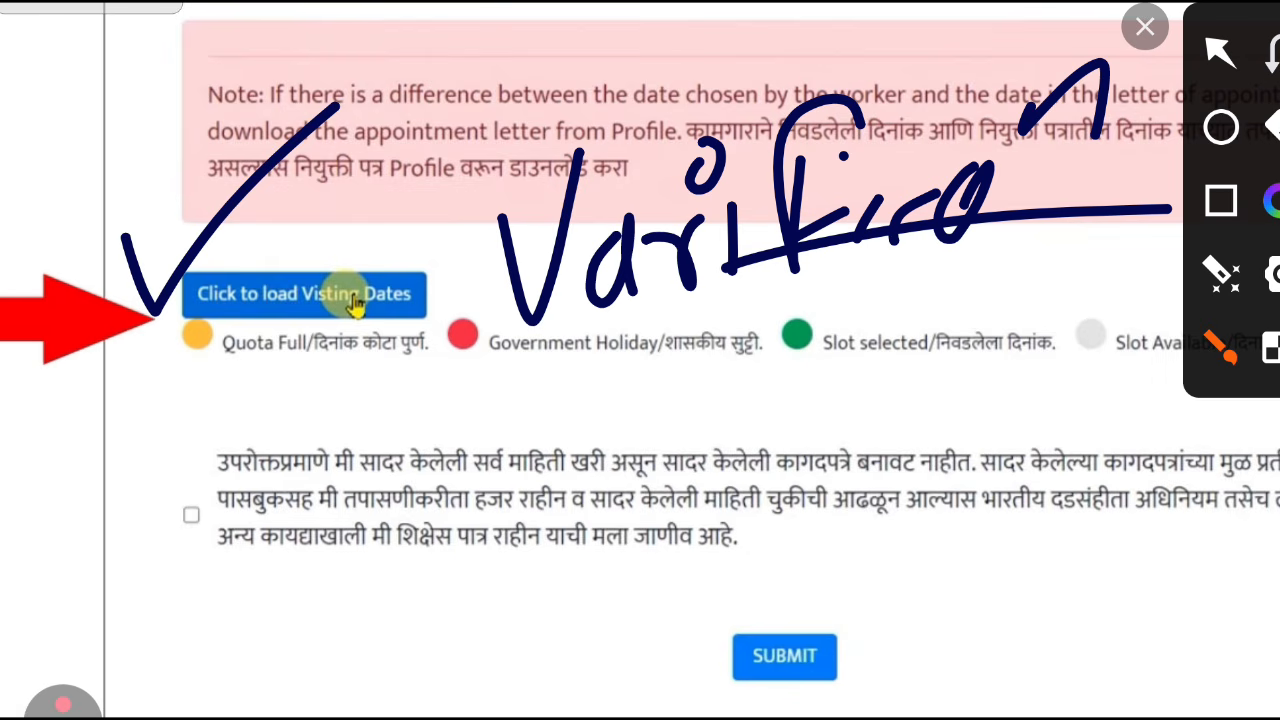
left_click_drag(232, 296, 195, 284)
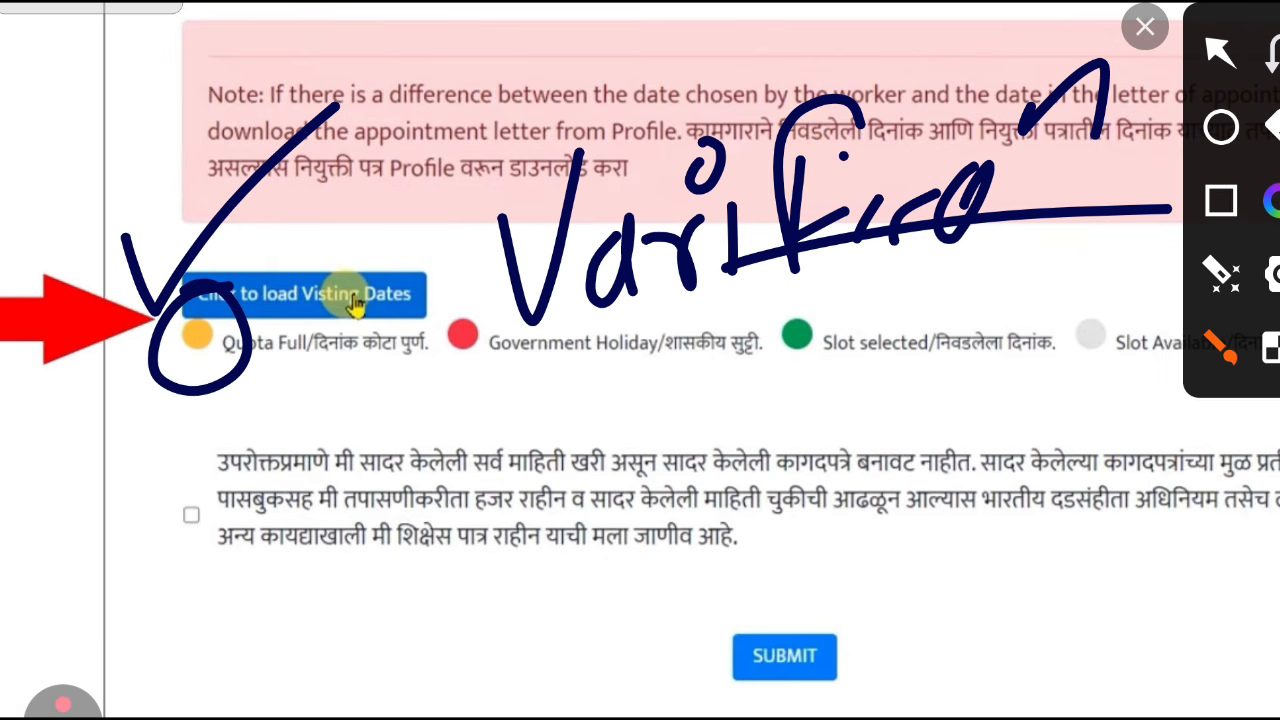
left_click_drag(198, 418, 448, 382)
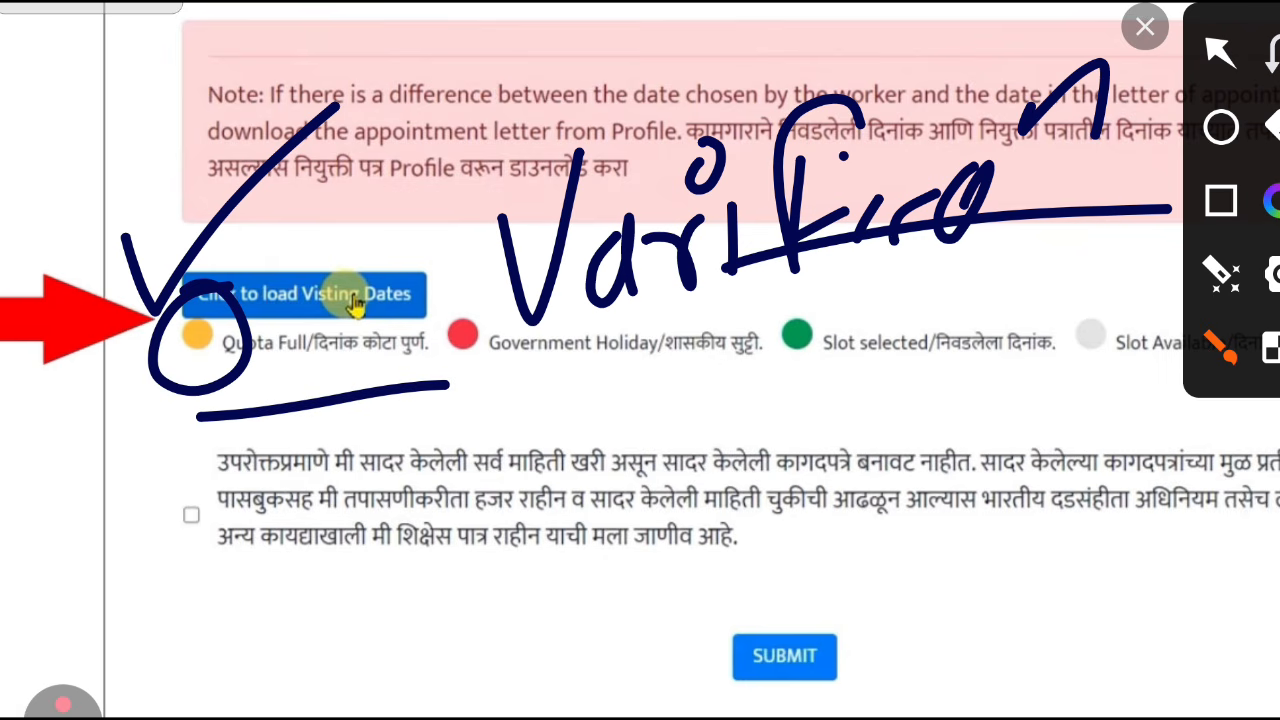
mouse_move(447, 278)
left_mouse_down()
mouse_move(410, 334)
mouse_move(480, 276)
left_mouse_up()
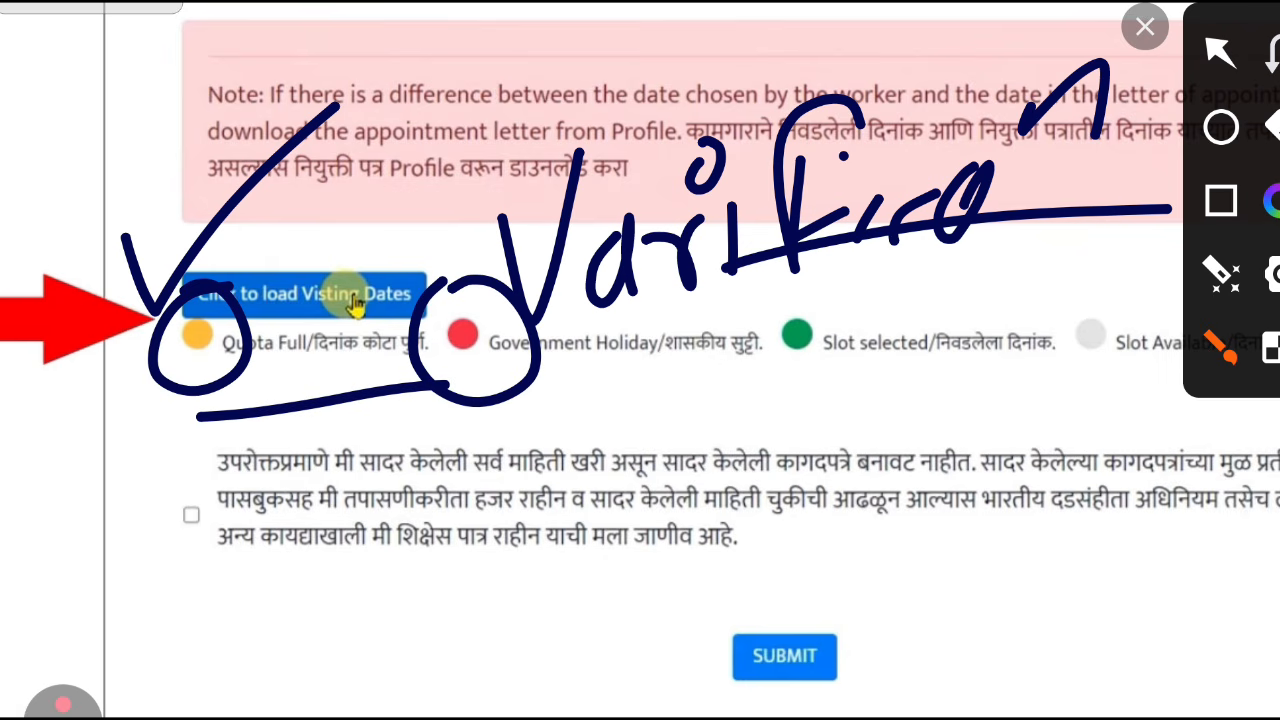
left_click_drag(454, 391, 728, 364)
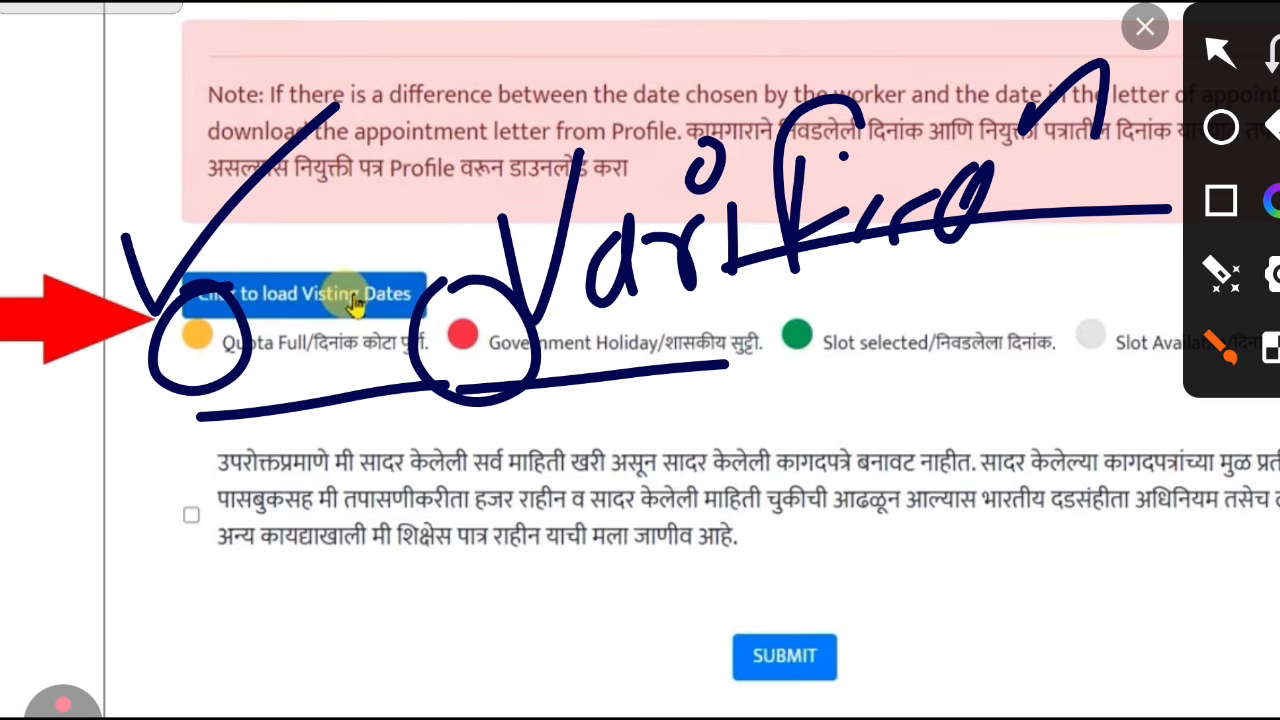
- Circle and underline the Slot selected legend entry, circle Slot Available, and clear all marks
mouse_move(810, 268)
left_mouse_down()
mouse_move(850, 395)
mouse_move(745, 278)
left_mouse_up()
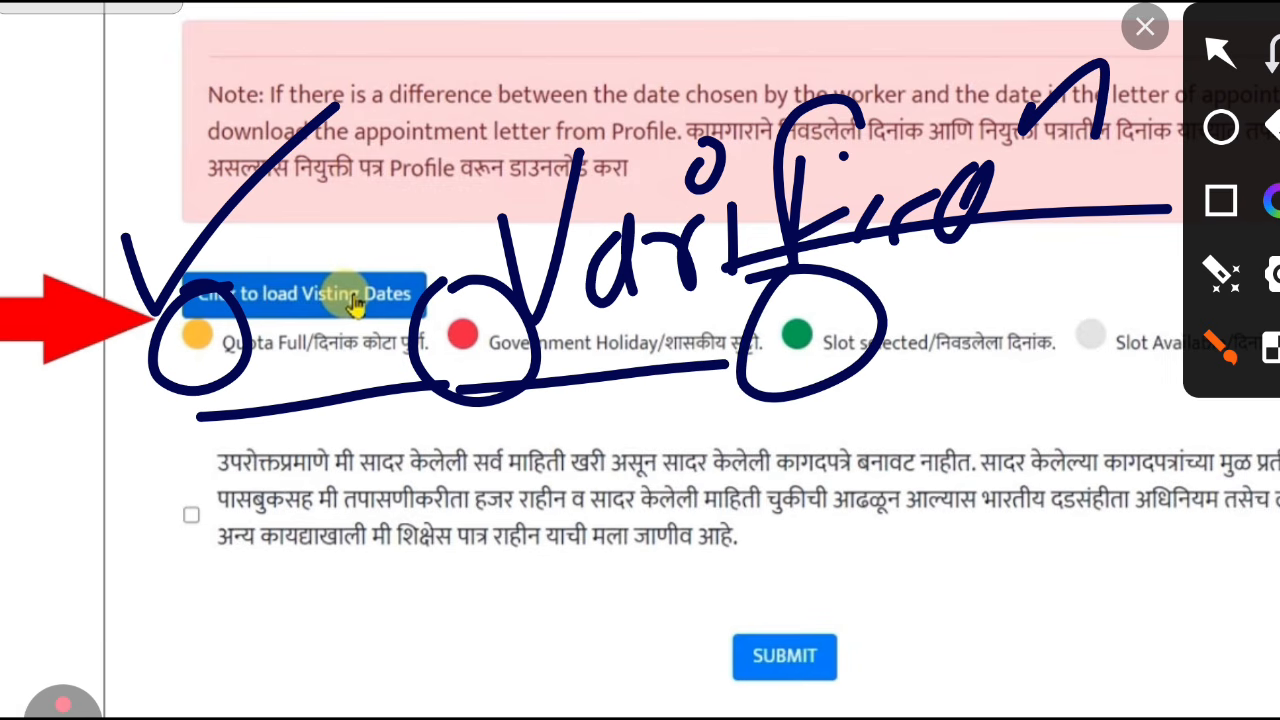
left_click_drag(838, 404, 1048, 373)
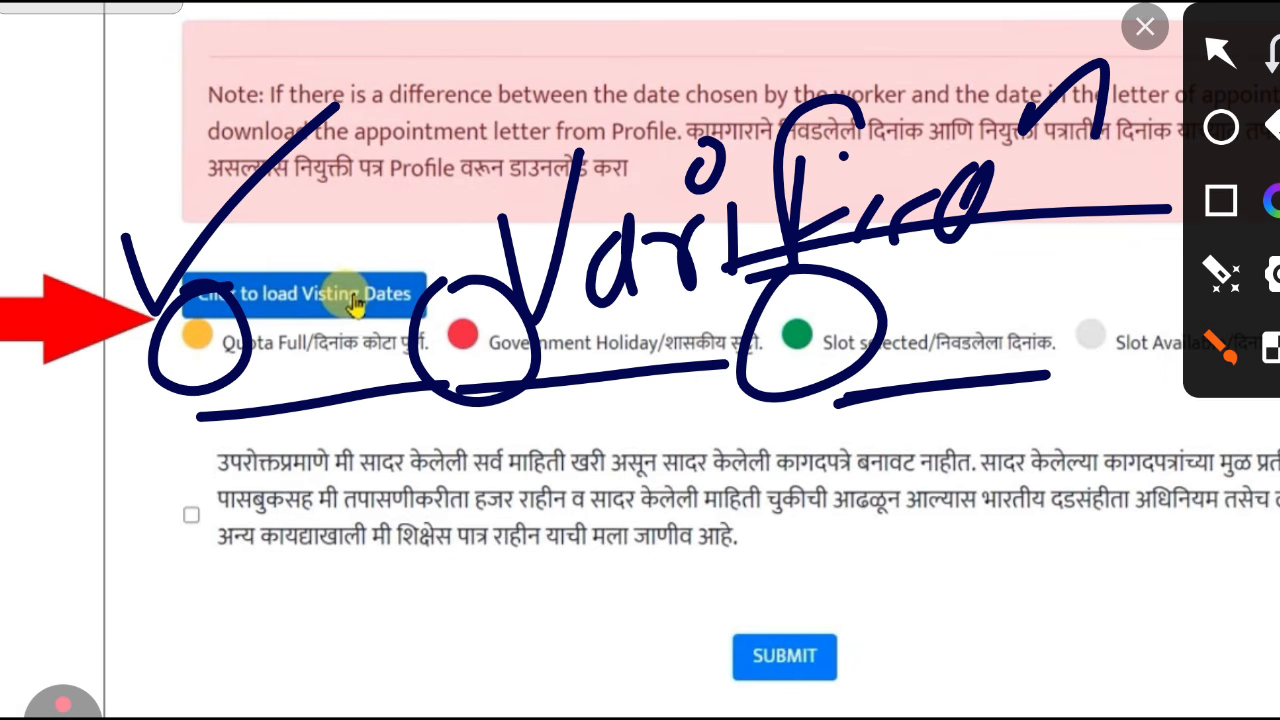
left_click_drag(1135, 262, 1055, 395)
left_click(1145, 27)
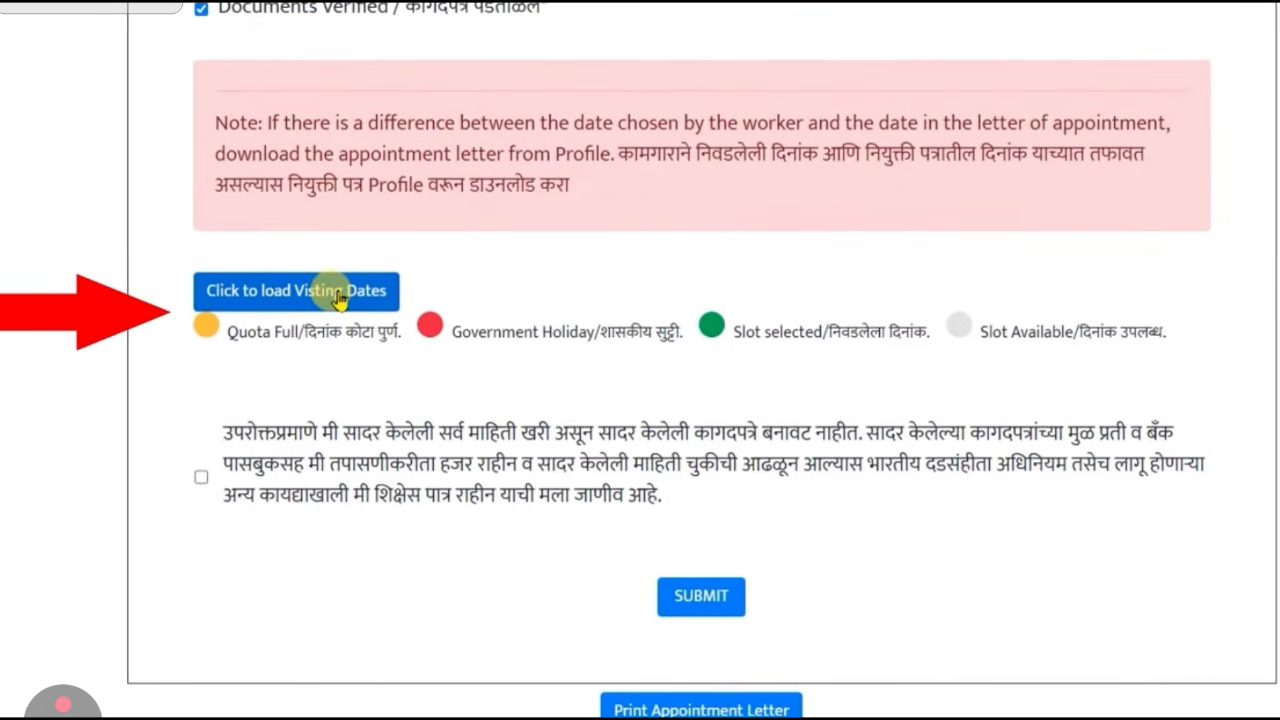
- Load the visiting dates and open the calendar for the WFC visiting date
left_click(296, 291)
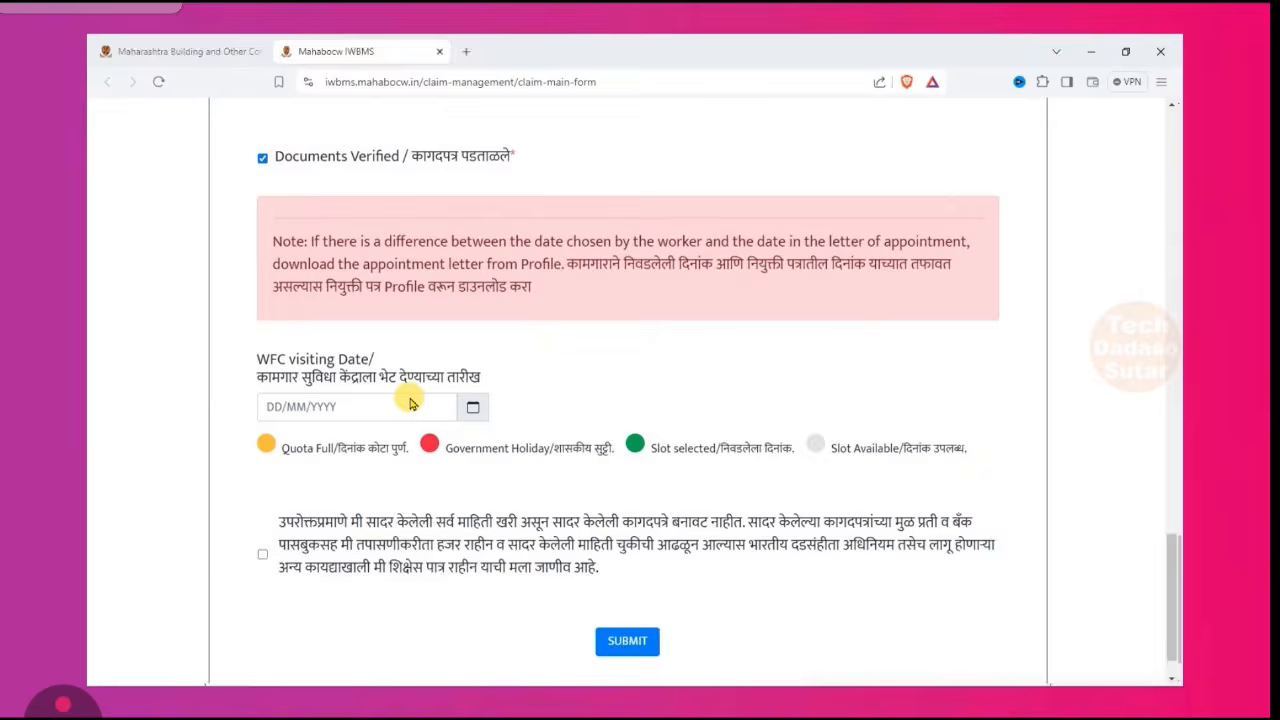
left_click(409, 402)
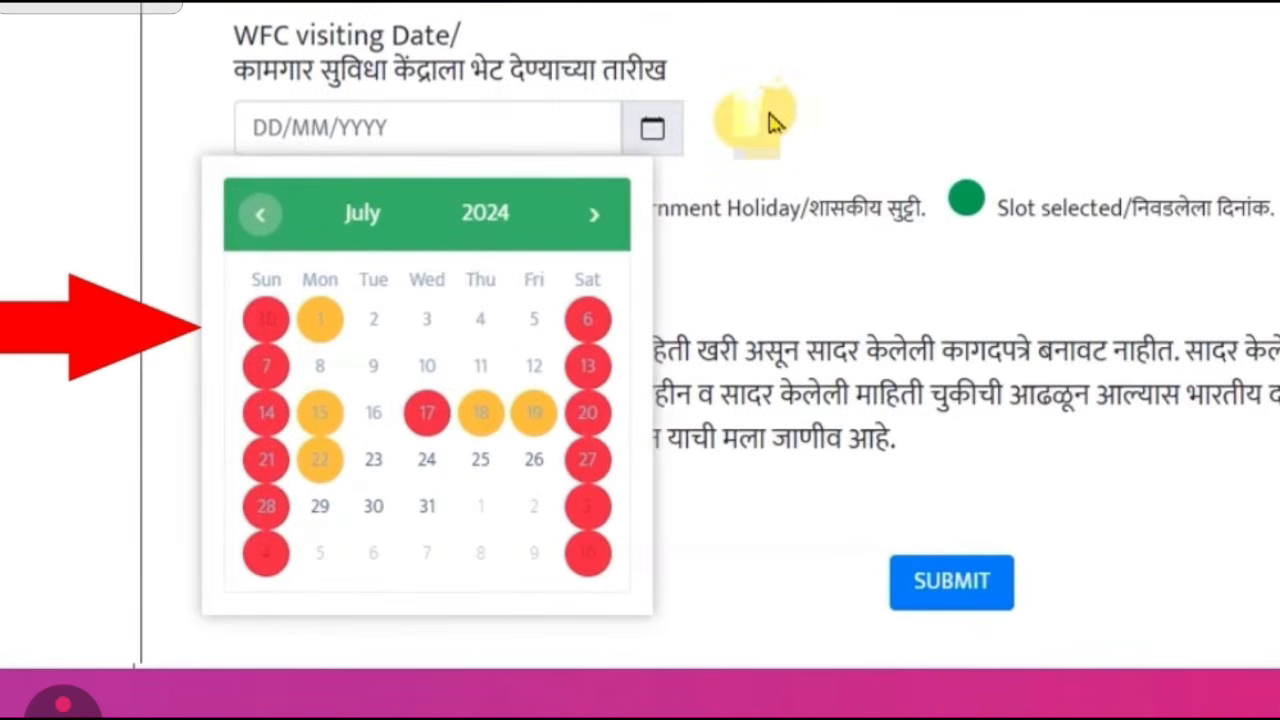
- Draw two rows of three circles over the weekday dates in the July 2024 calendar, and clear the marks
left_click(1270, 668)
left_click_drag(378, 290, 367, 291)
mouse_move(471, 268)
left_mouse_down()
mouse_move(443, 323)
mouse_move(480, 283)
left_mouse_up()
mouse_move(543, 254)
left_mouse_down()
mouse_move(567, 273)
mouse_move(546, 288)
left_mouse_up()
mouse_move(390, 432)
left_mouse_down()
mouse_move(366, 480)
mouse_move(400, 446)
left_mouse_up()
left_click_drag(466, 433, 477, 447)
left_click_drag(550, 422, 527, 446)
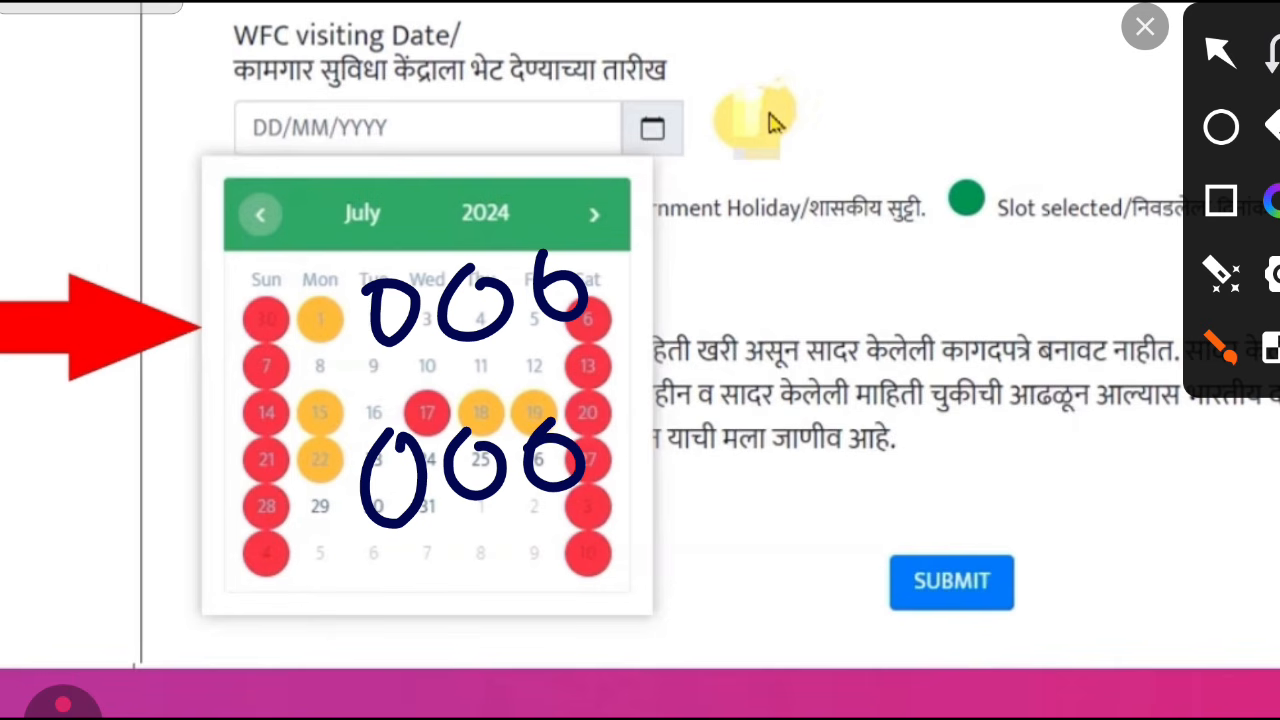
left_click(1145, 27)
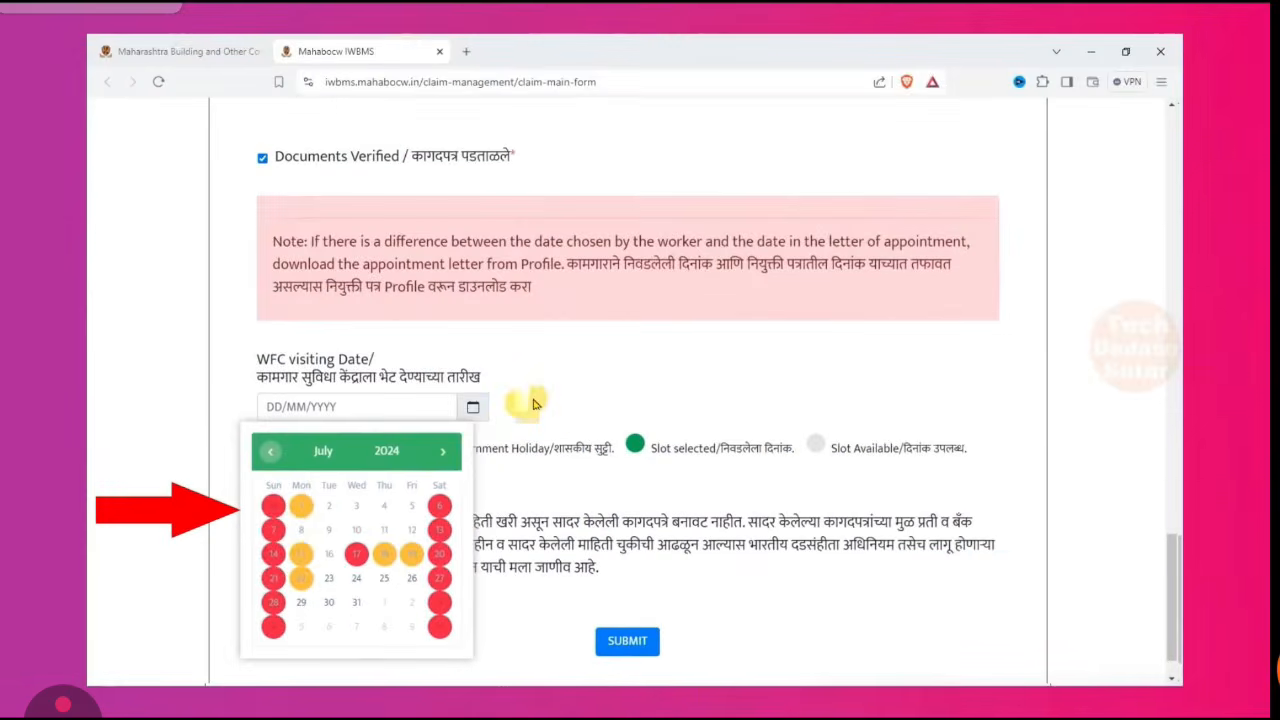
- Close the date calendar, draw ticks at the declaration checkbox and the Submit button, and clear the marks
left_click(770, 115)
left_click(1274, 670)
left_click_drag(248, 479, 380, 427)
mouse_move(252, 530)
left_mouse_down()
mouse_move(255, 562)
mouse_move(414, 471)
left_mouse_up()
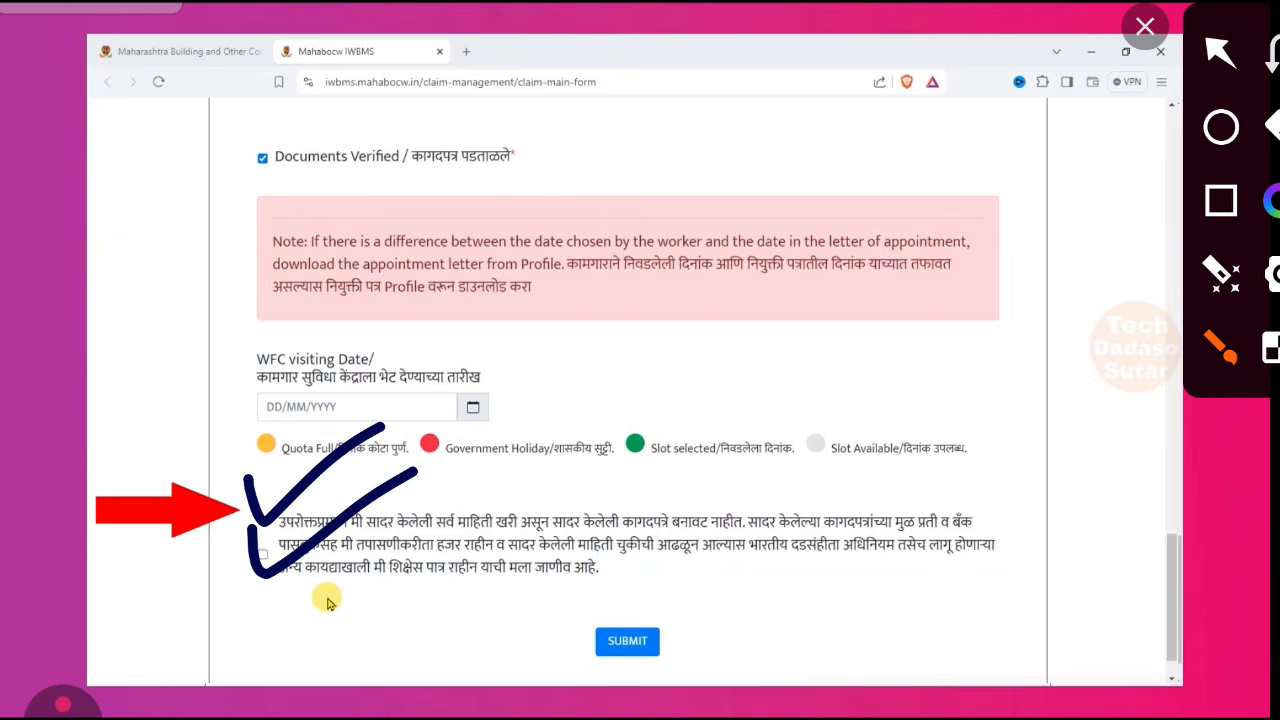
left_click_drag(664, 610, 902, 504)
left_click(1145, 27)
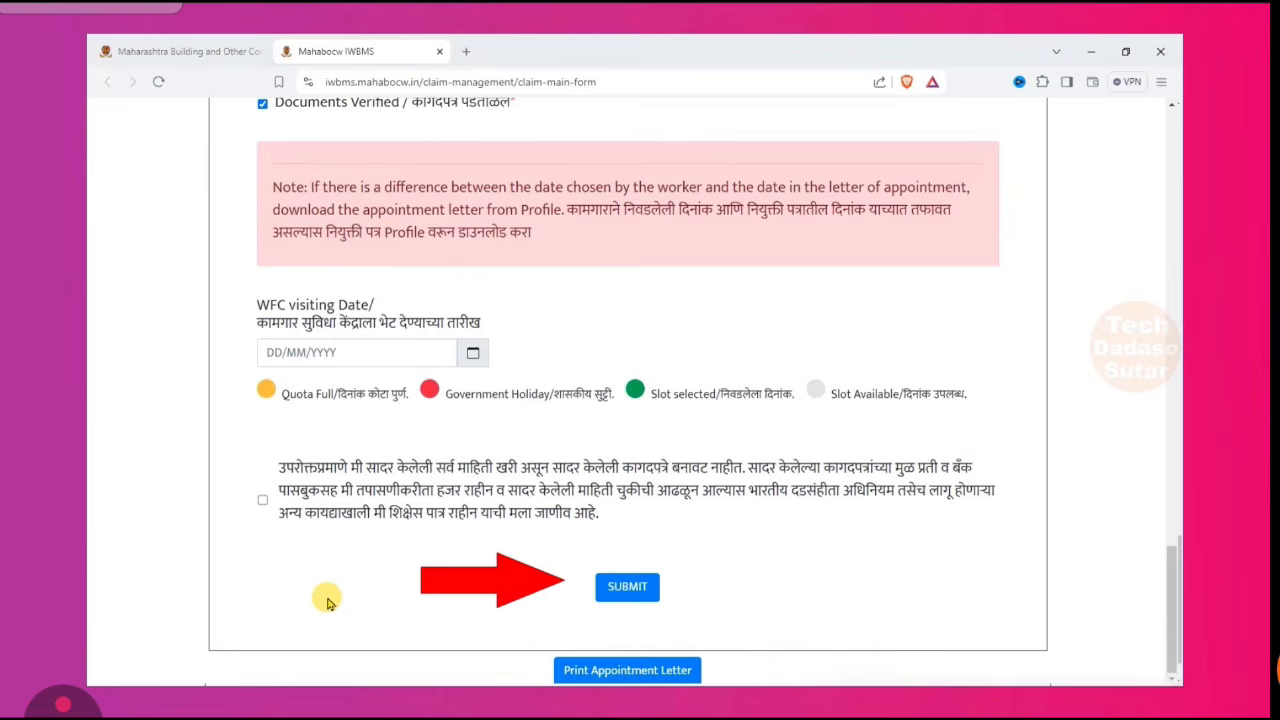
- Draw a large tick beside the Print Appointment Letter button
left_click(1274, 670)
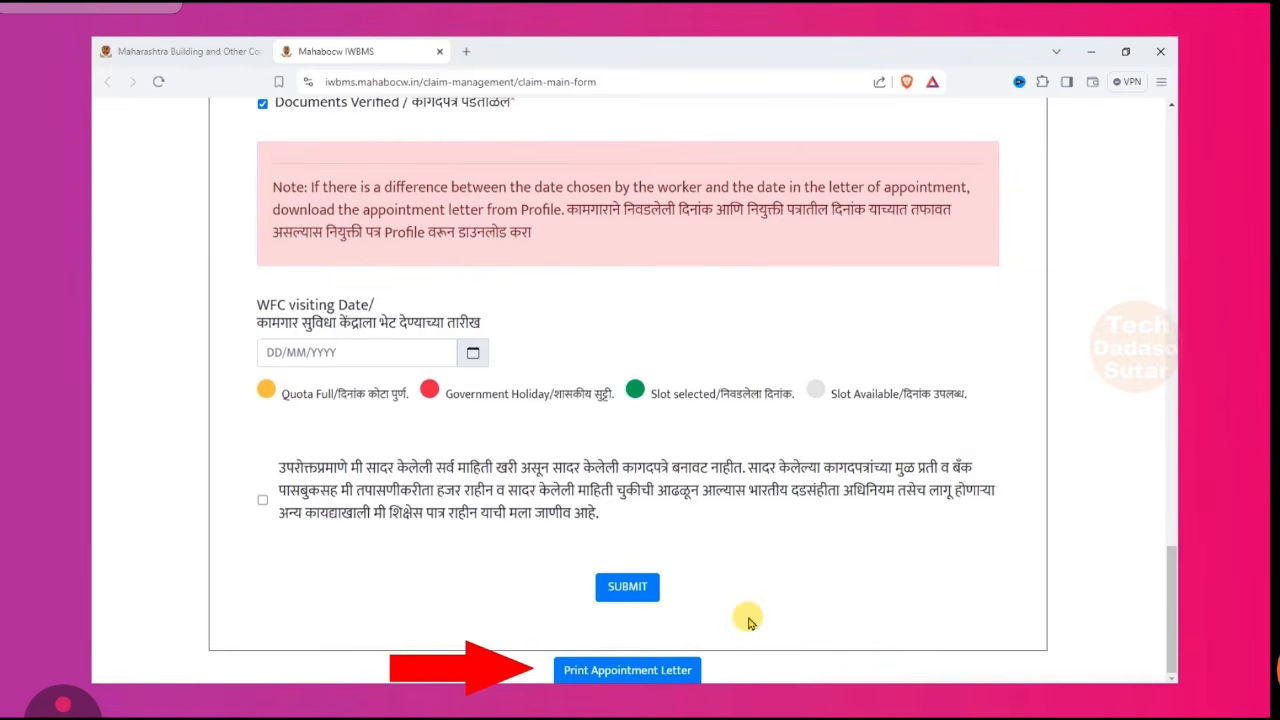
left_click(1274, 670)
left_click_drag(712, 626, 860, 560)
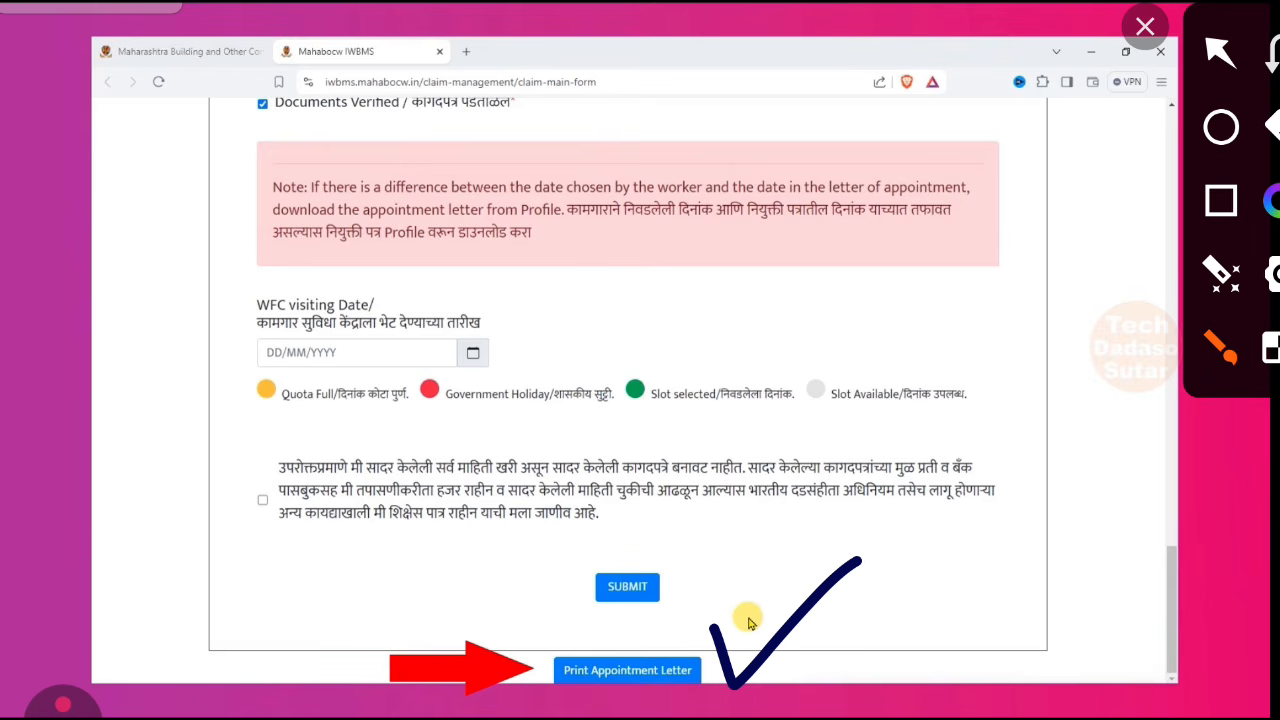